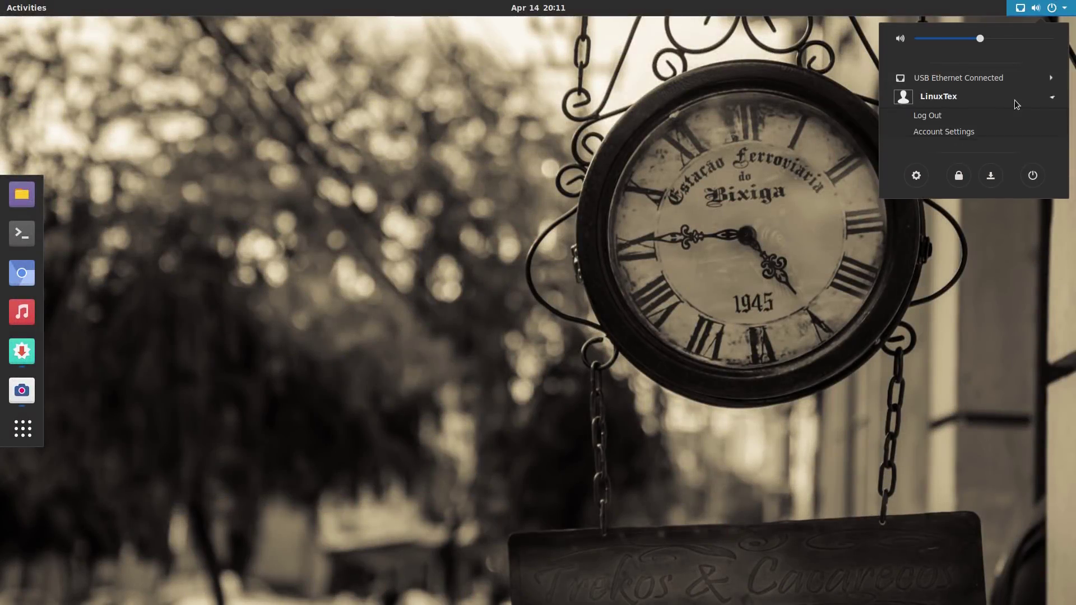
# Collapse the account submenu and briefly expand the USB Ethernet connection options
pyautogui.click(1015, 100)
pyautogui.click(1017, 83)
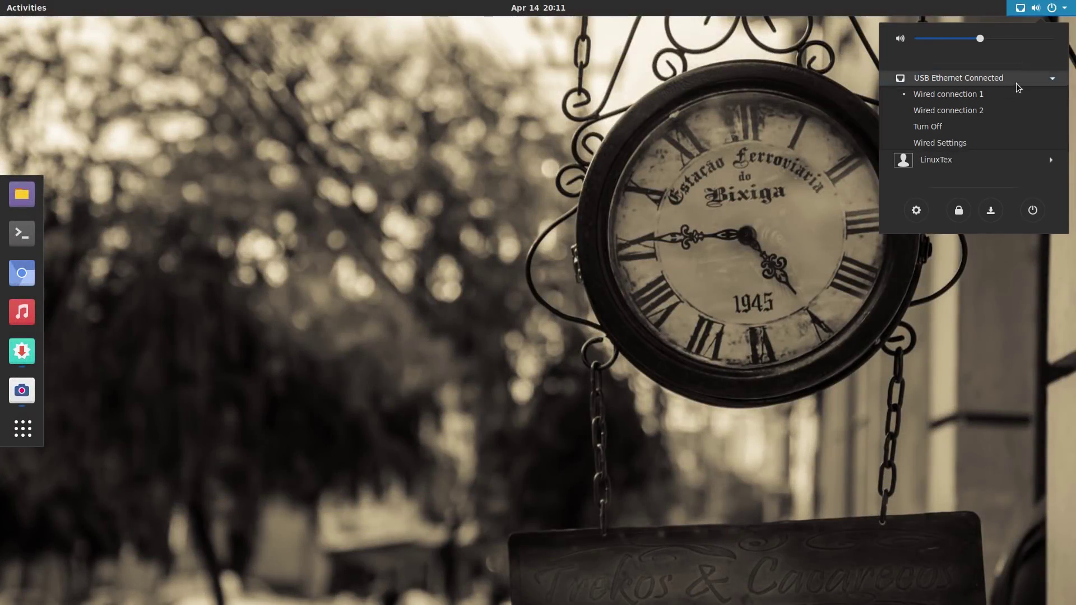
pyautogui.click(1017, 83)
# Preview the calendar panel and the Activities overview, then bring up the application launcher
pyautogui.click(541, 6)
pyautogui.click(542, 6)
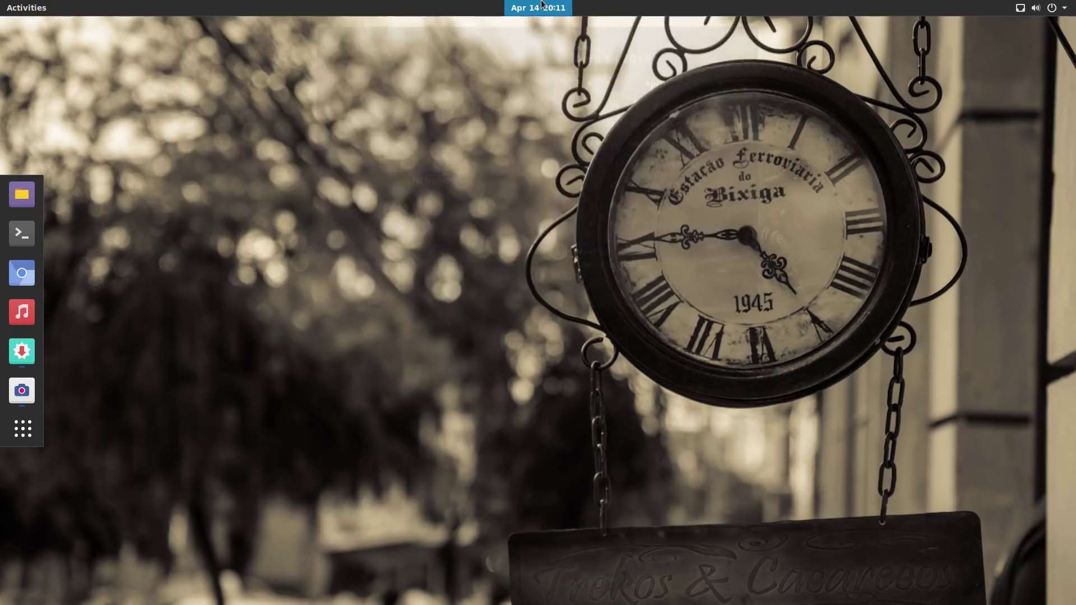
pyautogui.click(23, 6)
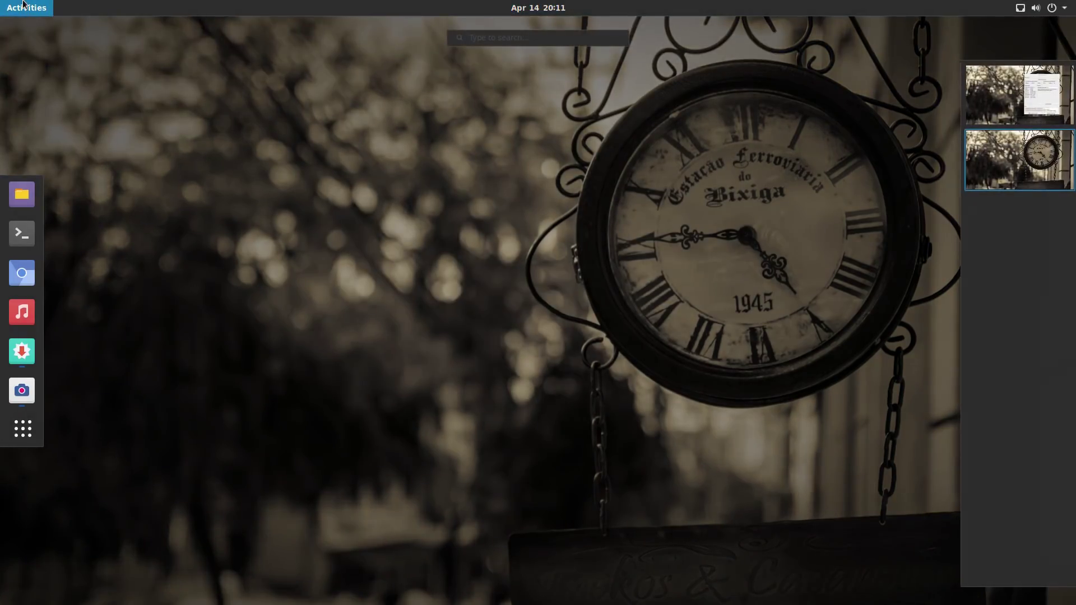
pyautogui.click(23, 5)
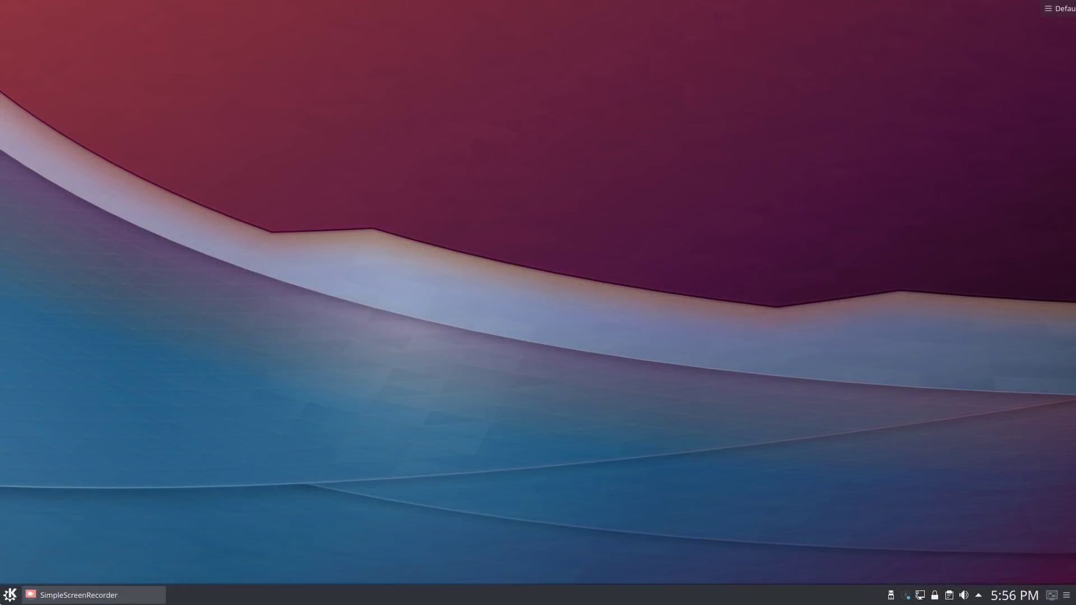
pyautogui.click(10, 595)
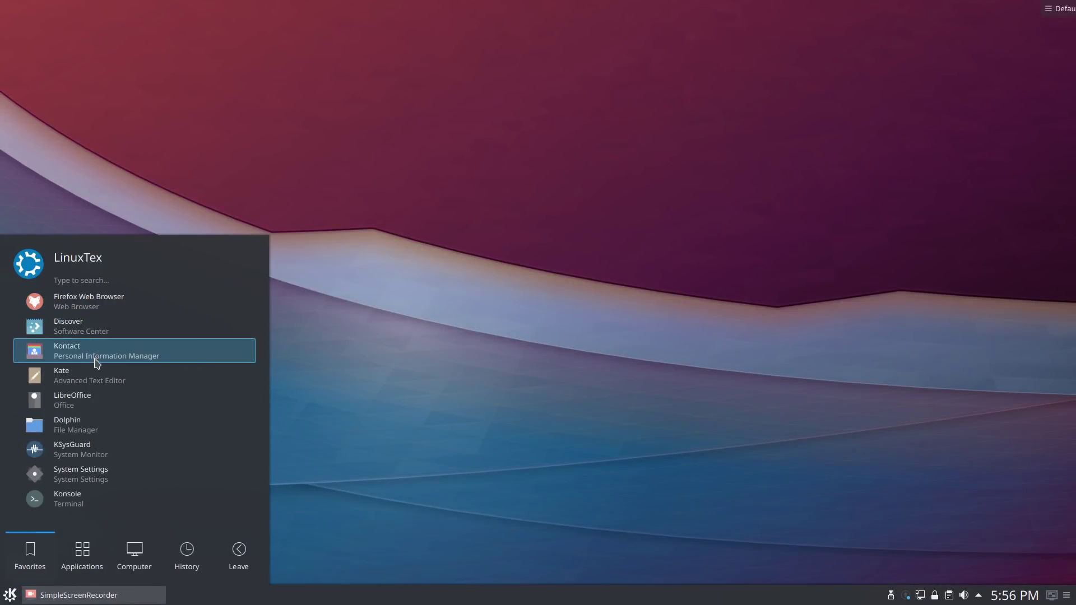
# Tour the Kickoff Computer, History and Leave sections, ending back on Applications
pyautogui.click(85, 552)
pyautogui.click(128, 555)
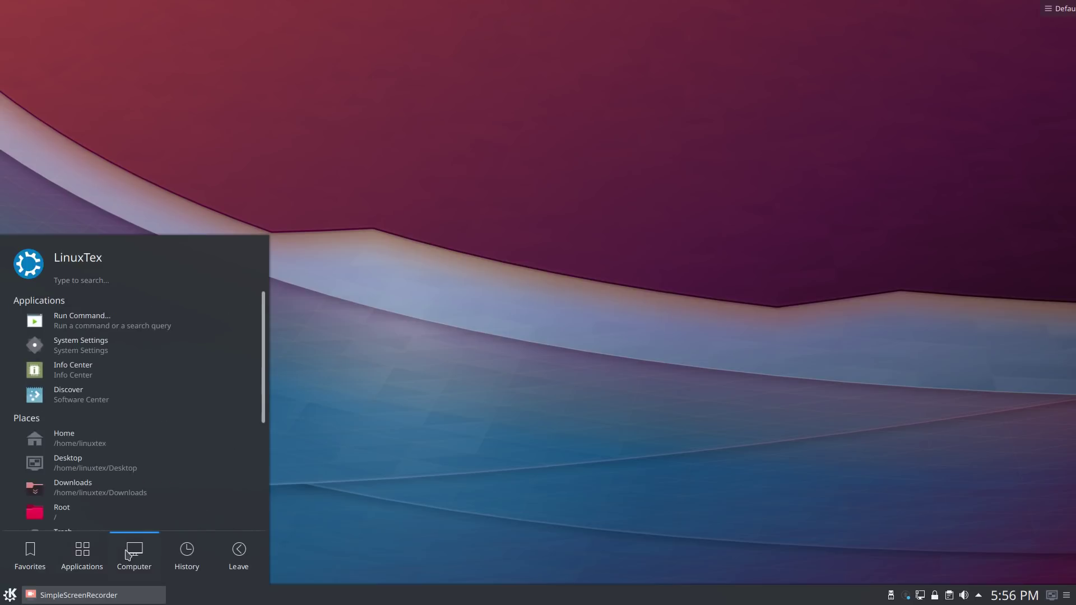
pyautogui.click(190, 550)
pyautogui.click(239, 550)
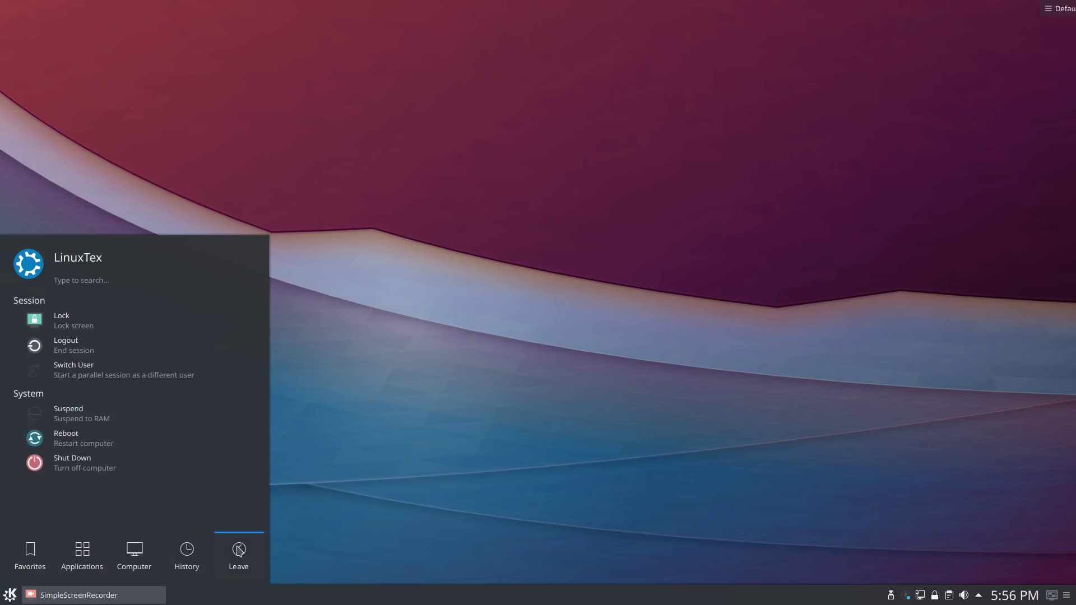
pyautogui.click(131, 558)
pyautogui.click(82, 555)
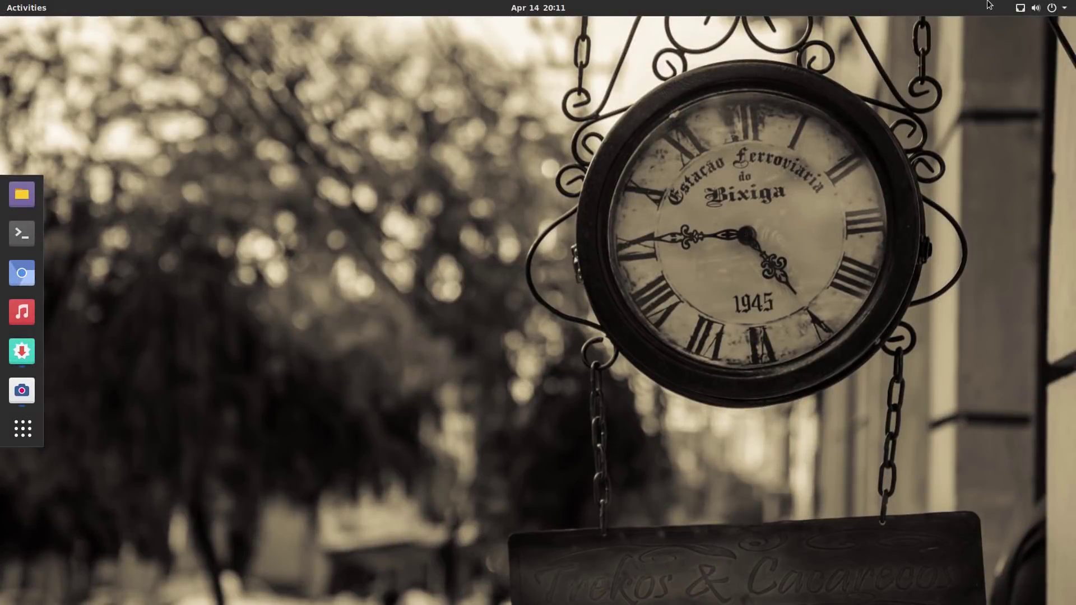
# Open the system status menu and expand then collapse the account and wired connection submenus
pyautogui.click(1037, 7)
pyautogui.click(1014, 99)
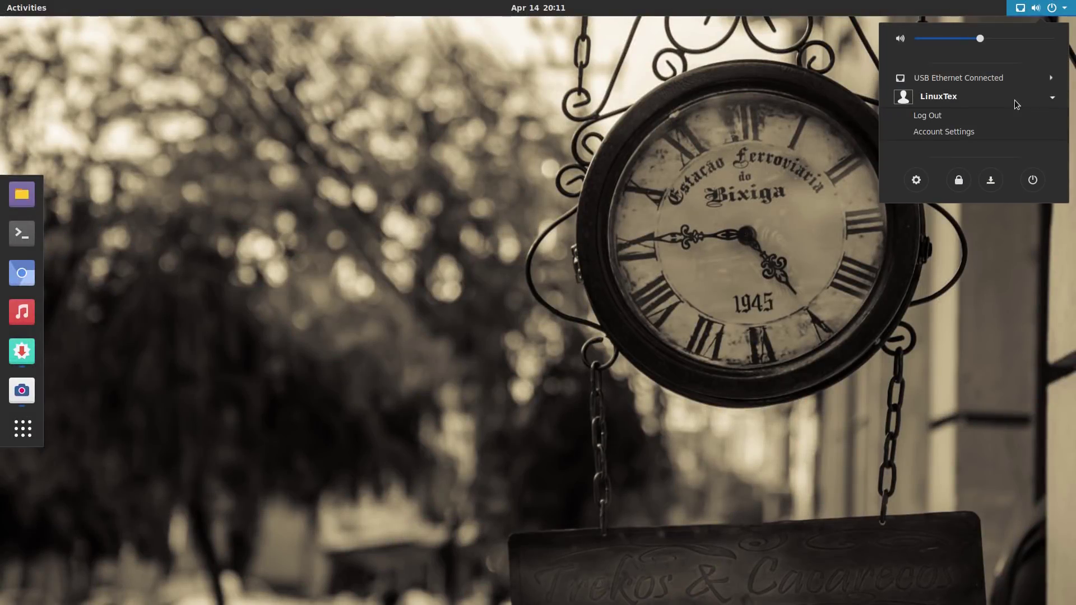
pyautogui.click(1015, 99)
pyautogui.click(1017, 83)
pyautogui.click(1018, 84)
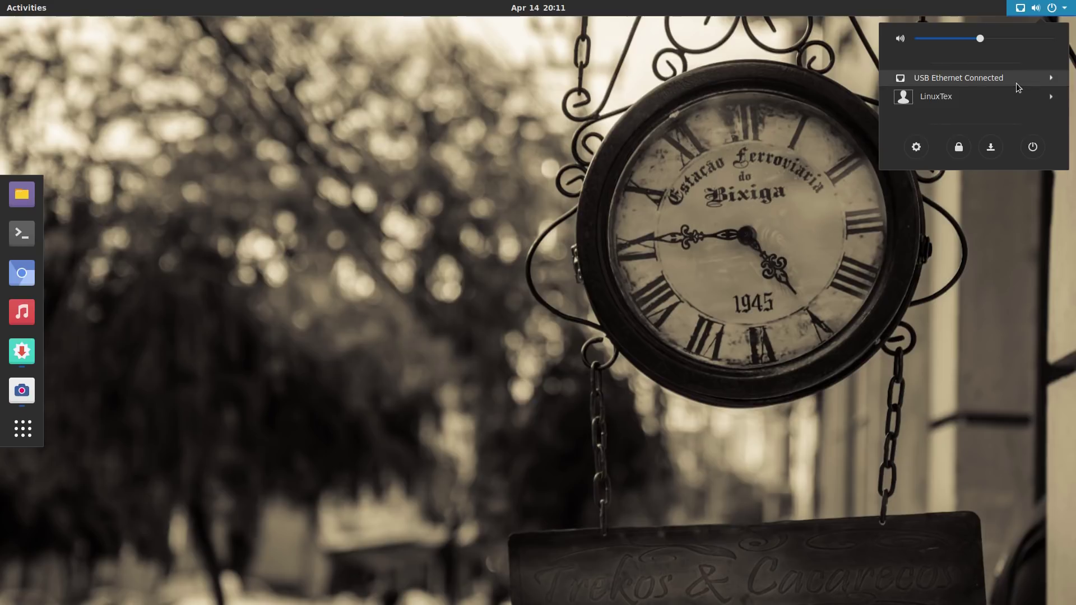
# Open and close the calendar panel and the Activities overview
pyautogui.click(541, 5)
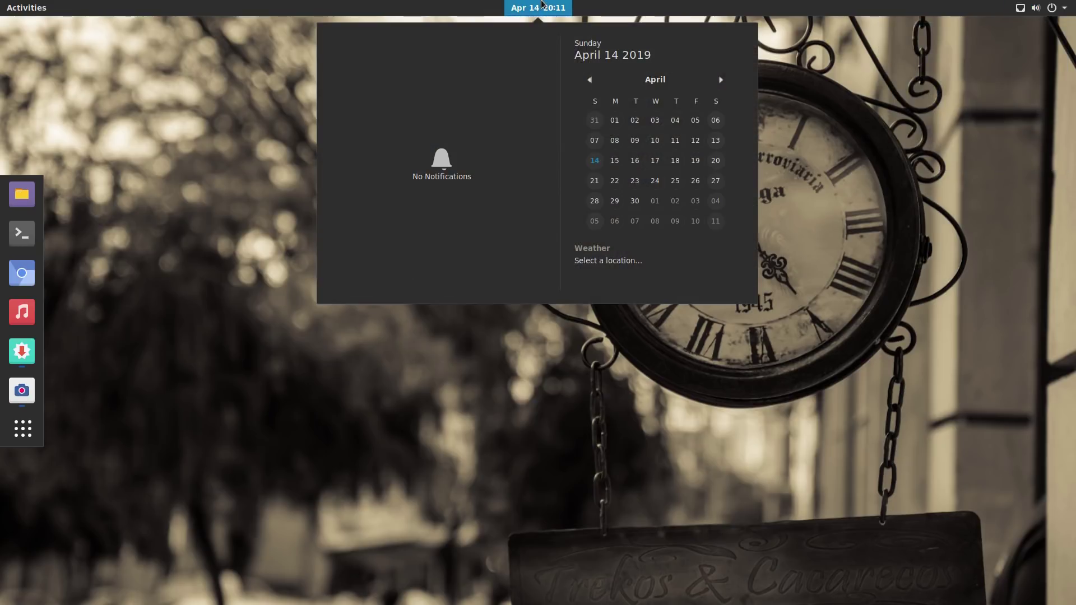
pyautogui.click(542, 6)
pyautogui.click(24, 7)
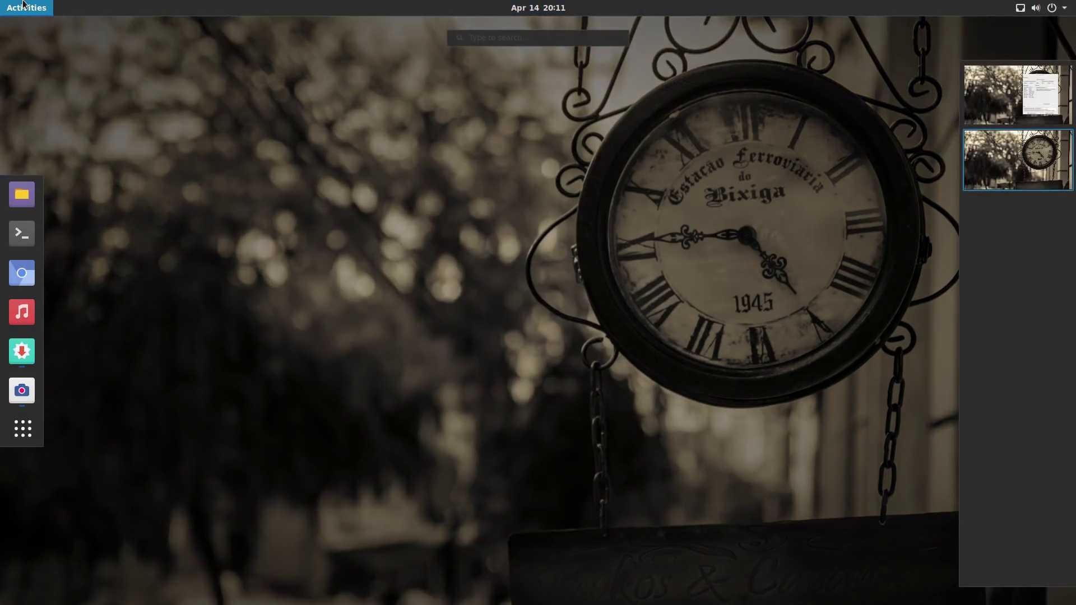
pyautogui.click(24, 7)
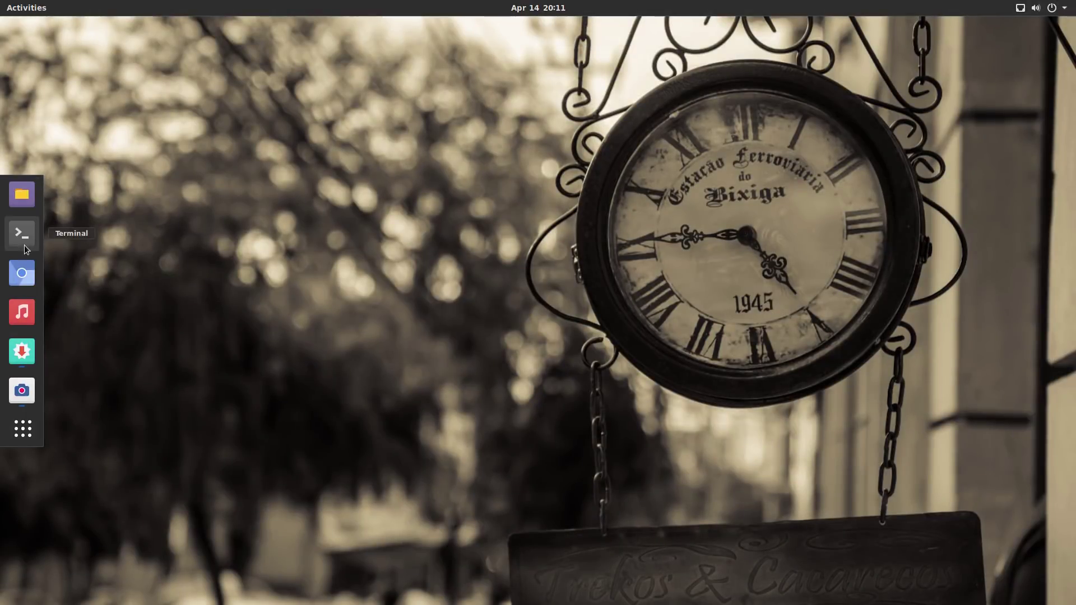
# Browse the app grid pages, switch between Frequent and All, then close the grid
pyautogui.click(20, 426)
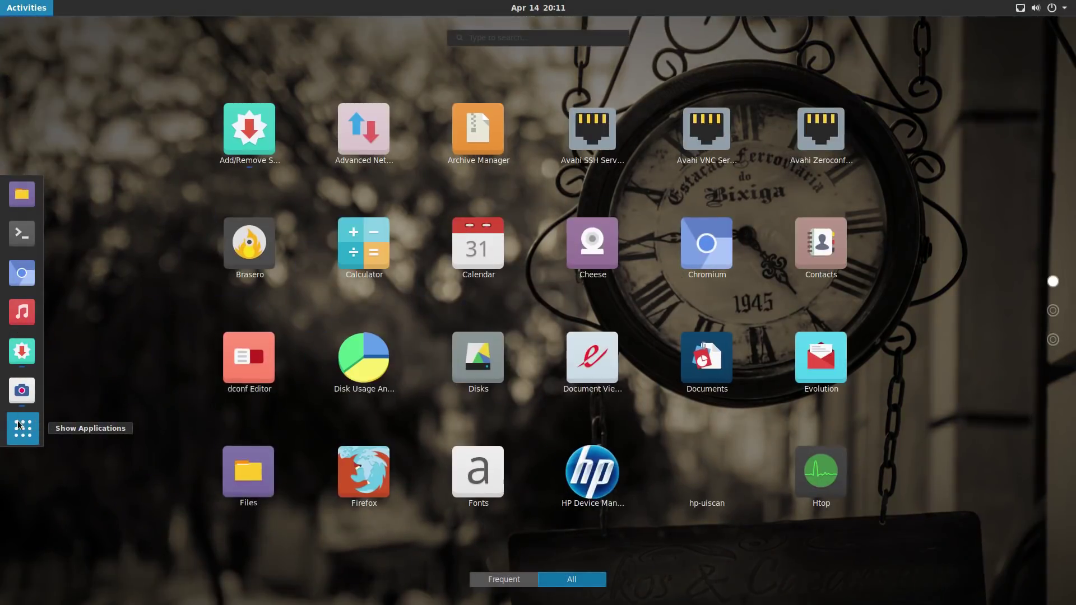
pyautogui.scroll(-1, 888, 282)
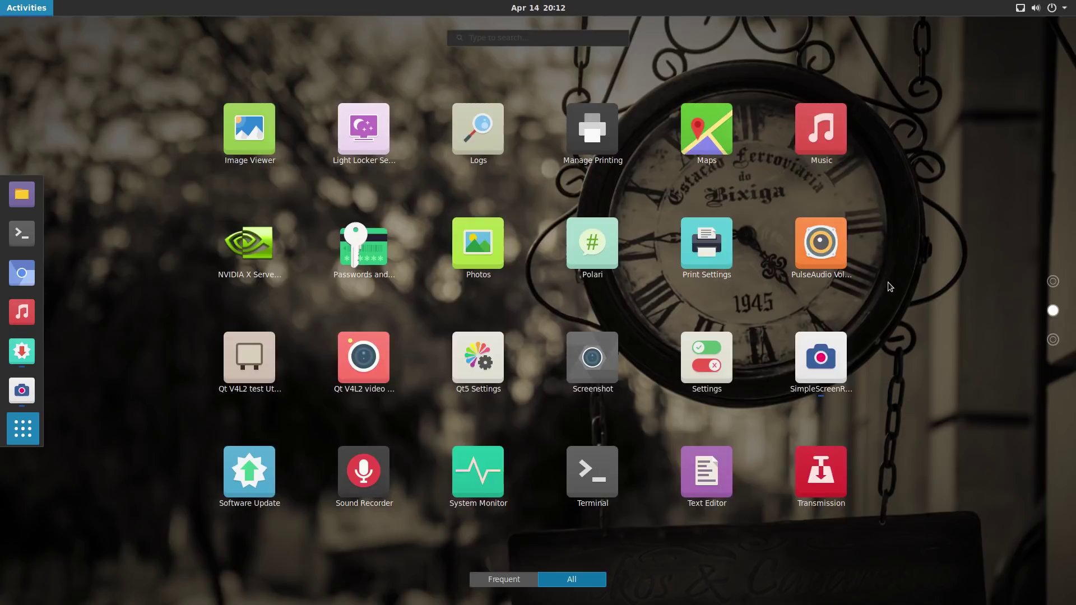
pyautogui.scroll(-1, 888, 282)
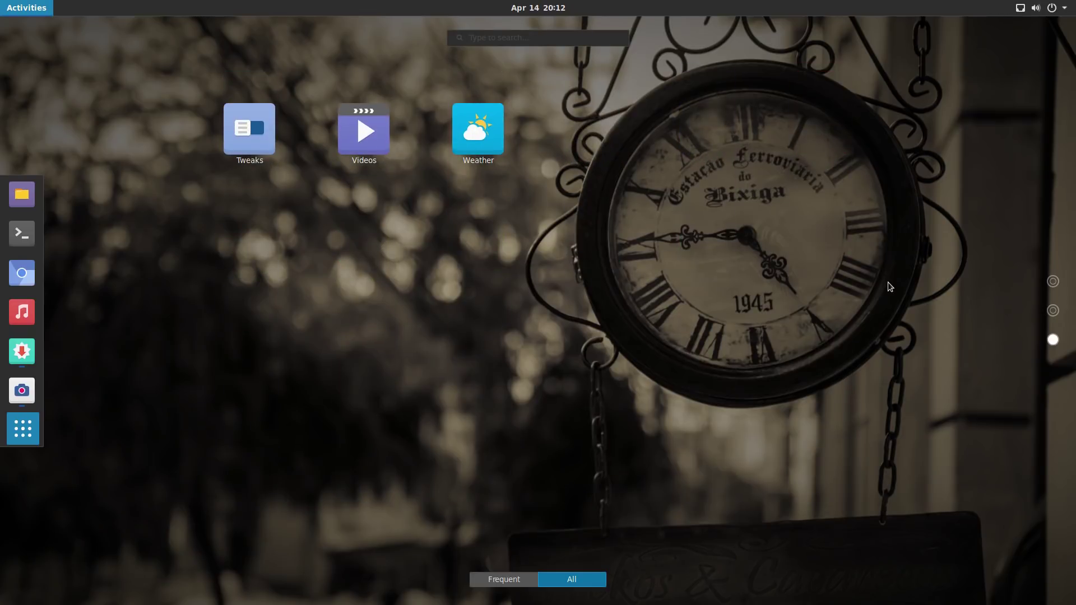
pyautogui.scroll(1, 888, 282)
pyautogui.scroll(1, 888, 281)
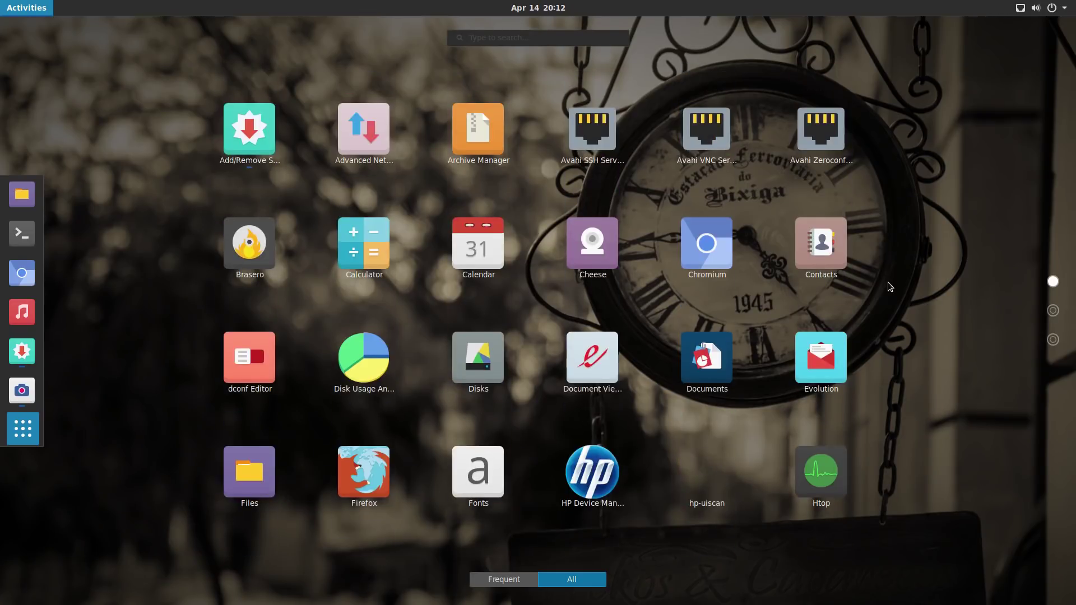
pyautogui.click(496, 580)
pyautogui.click(569, 580)
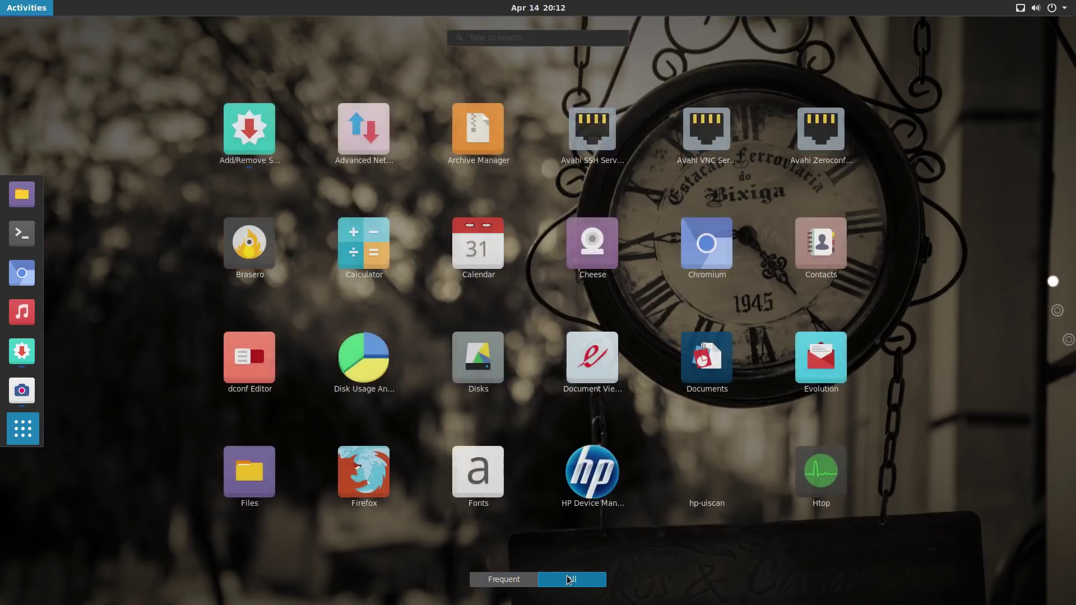
pyautogui.click(307, 360)
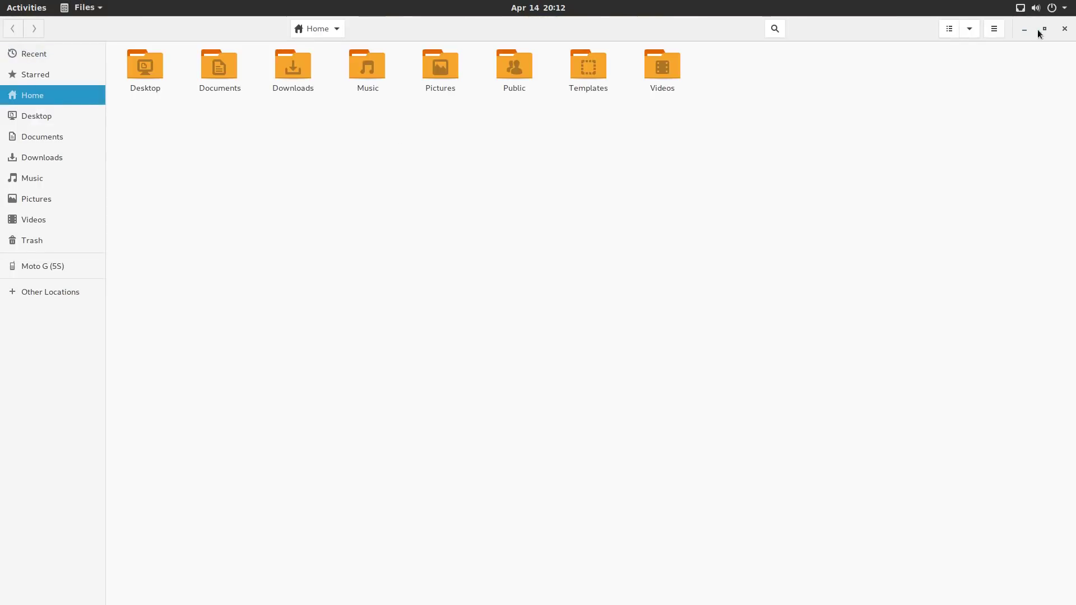
# Restore and centre the Files window, then browse Starred, Home, Desktop, Documents and Downloads
pyautogui.click(1043, 29)
pyautogui.moveTo(308, 119); pyautogui.dragTo(462, 139)
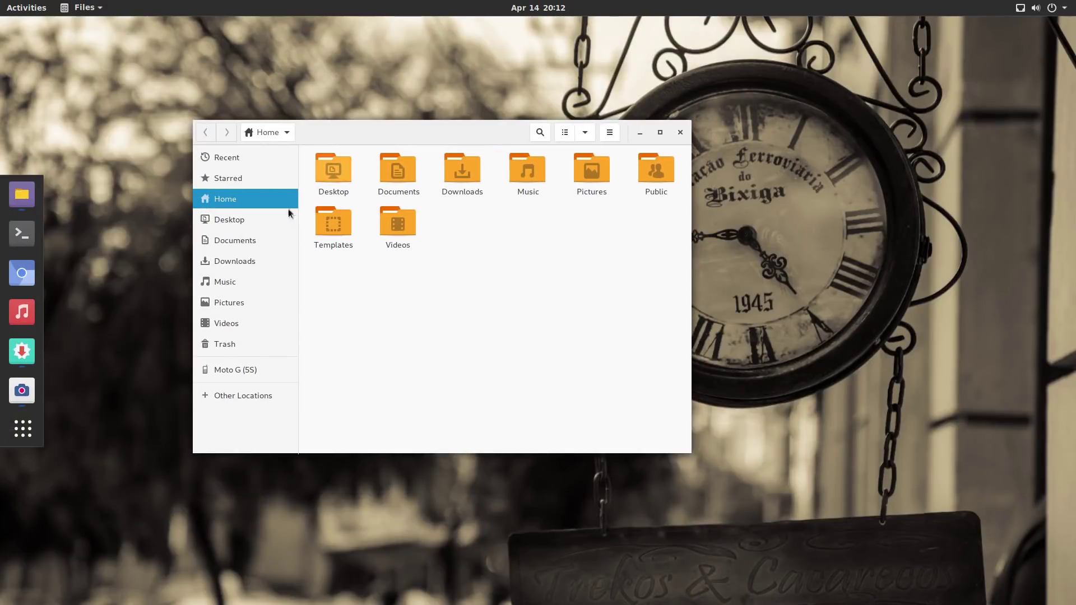
pyautogui.click(238, 185)
pyautogui.click(241, 206)
pyautogui.click(245, 219)
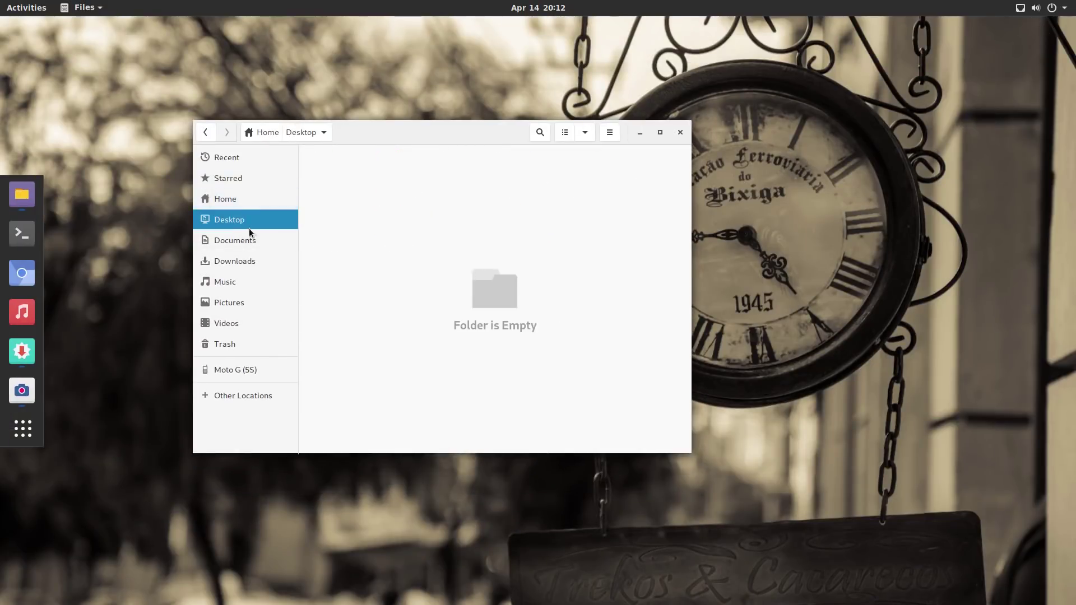
pyautogui.click(253, 241)
pyautogui.click(255, 261)
pyautogui.click(239, 177)
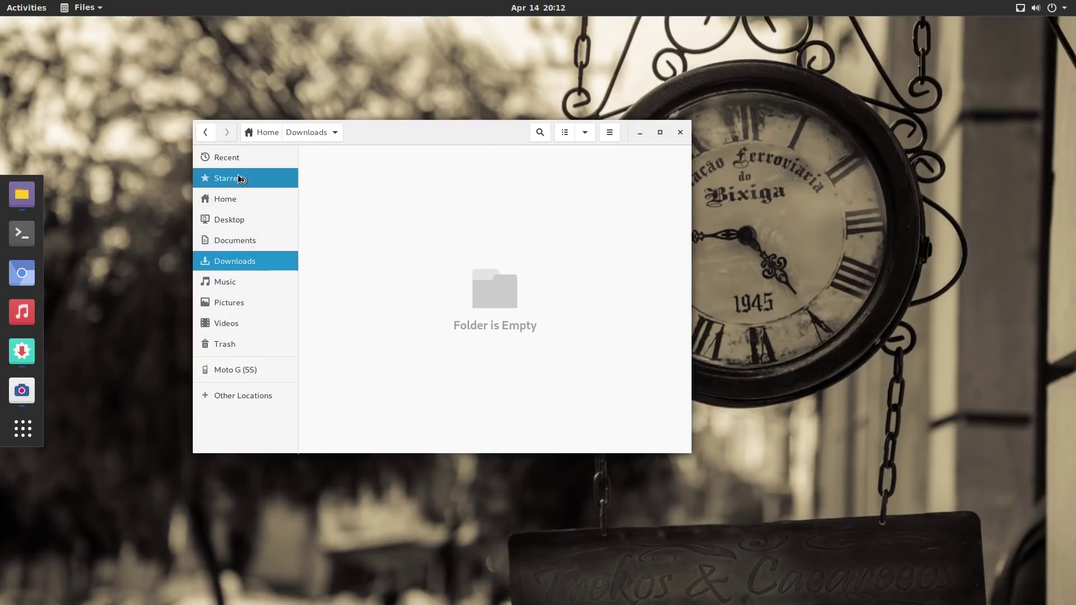
pyautogui.click(239, 199)
# Try the Files options menu, list view and search, then launch a terminal
pyautogui.click(609, 132)
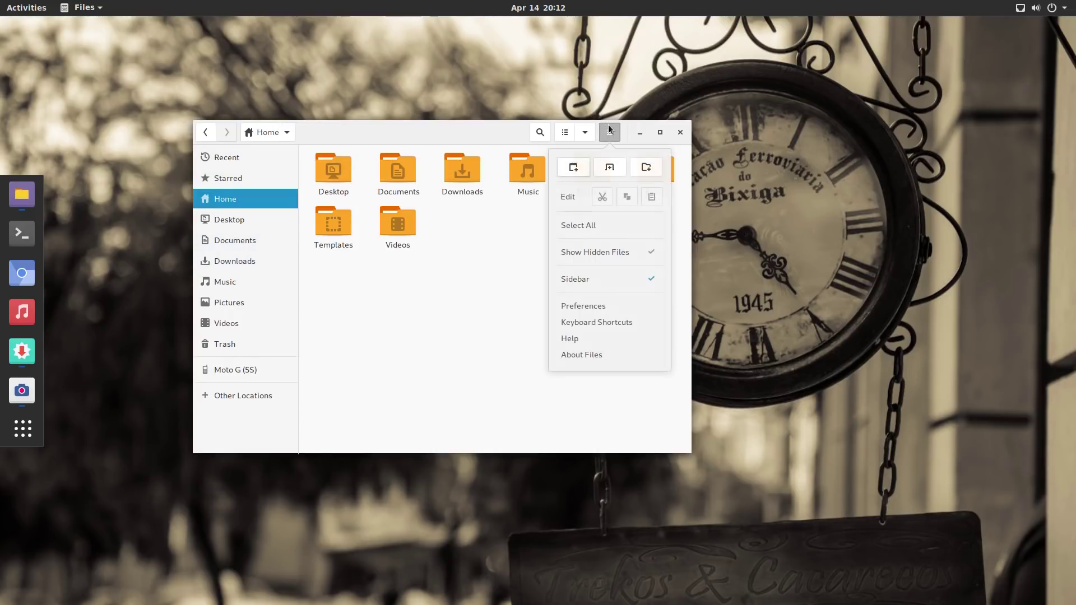
pyautogui.click(608, 129)
pyautogui.click(564, 133)
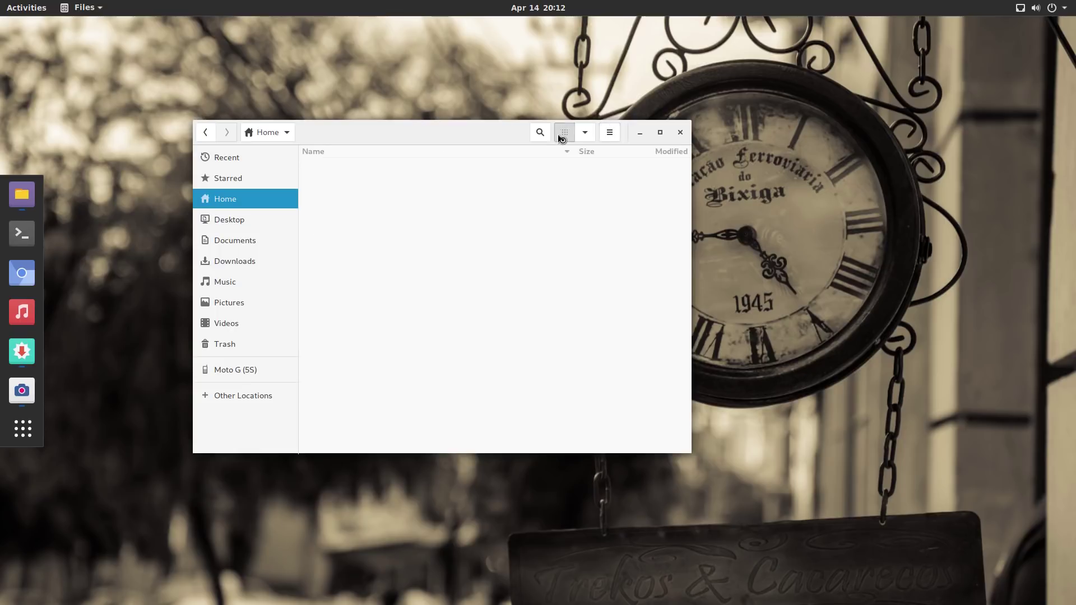
pyautogui.click(557, 134)
pyautogui.click(541, 136)
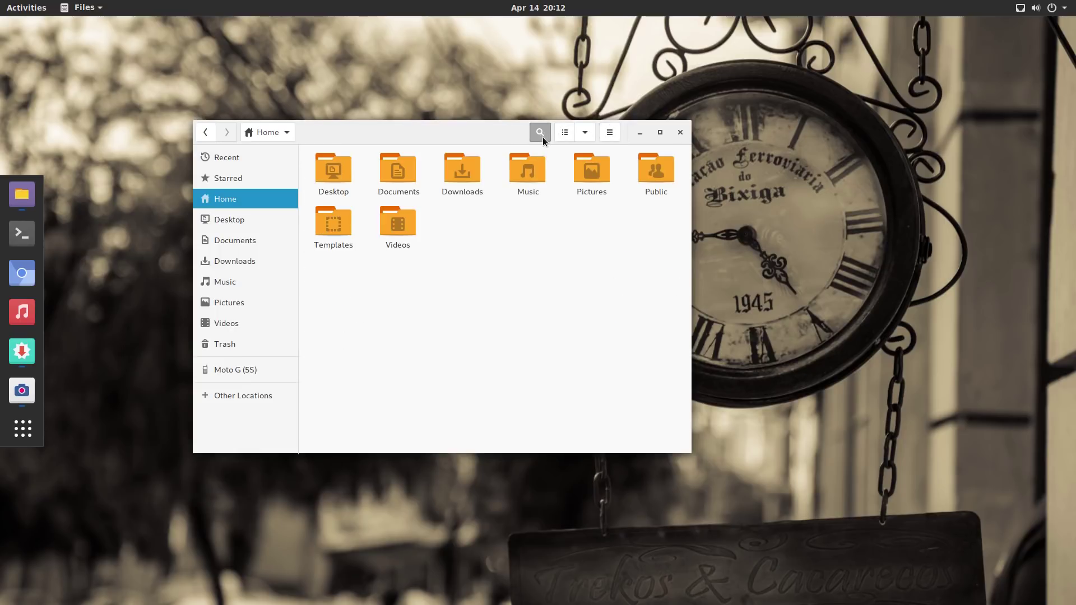
pyautogui.click(541, 134)
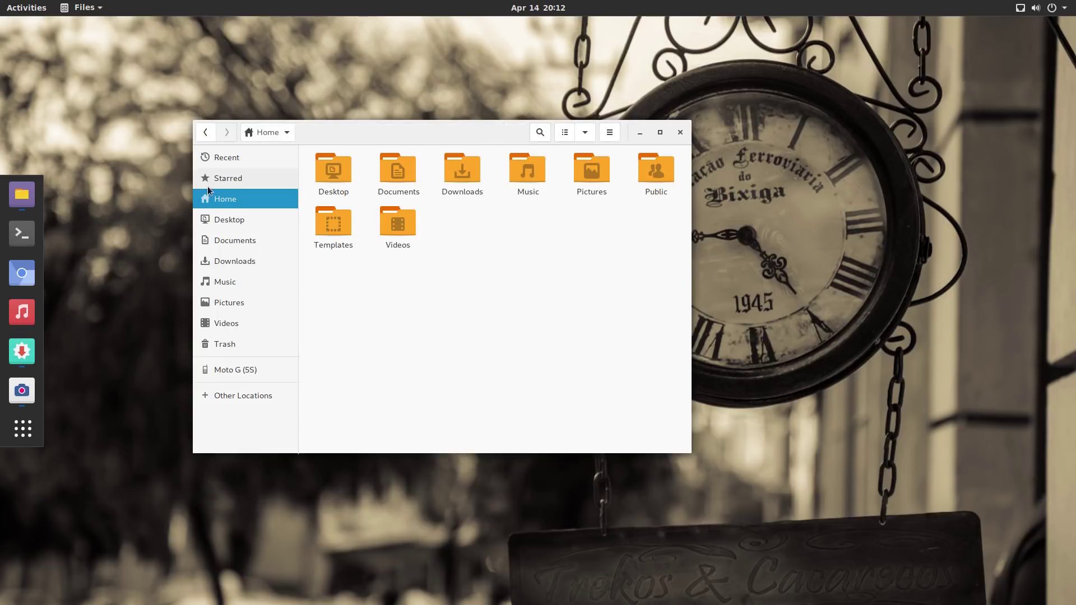
pyautogui.click(43, 235)
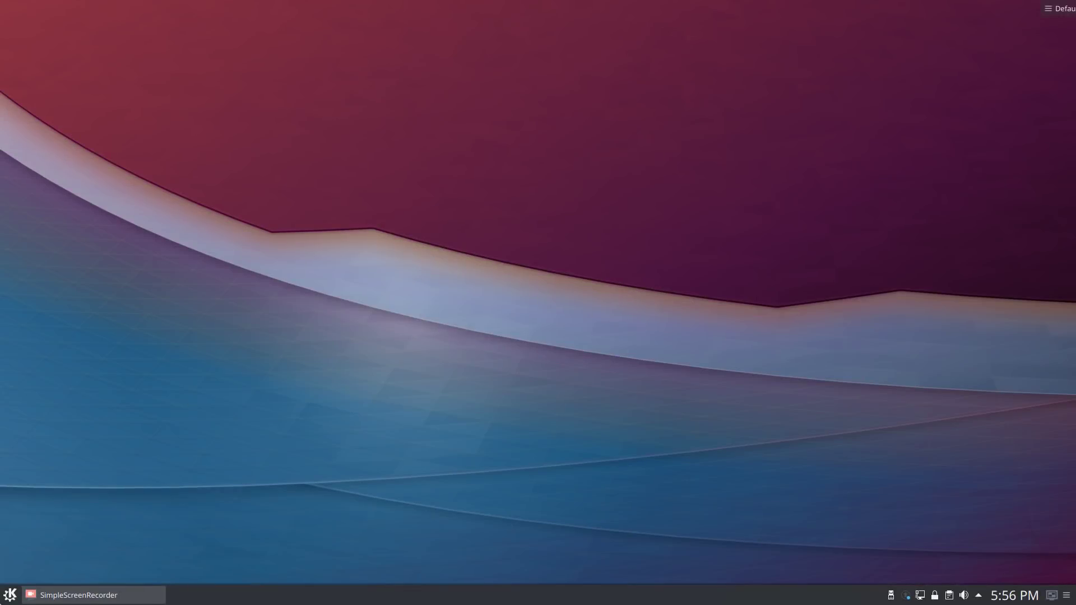
pyautogui.click(11, 594)
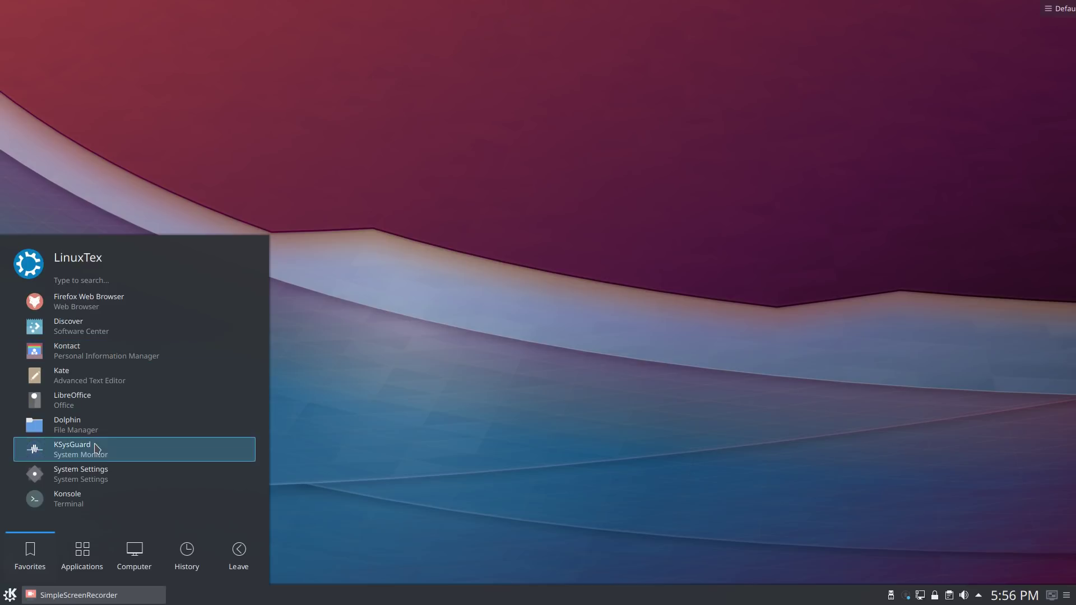
# Browse the Kickoff application categories, opening Games and then Education
pyautogui.click(85, 554)
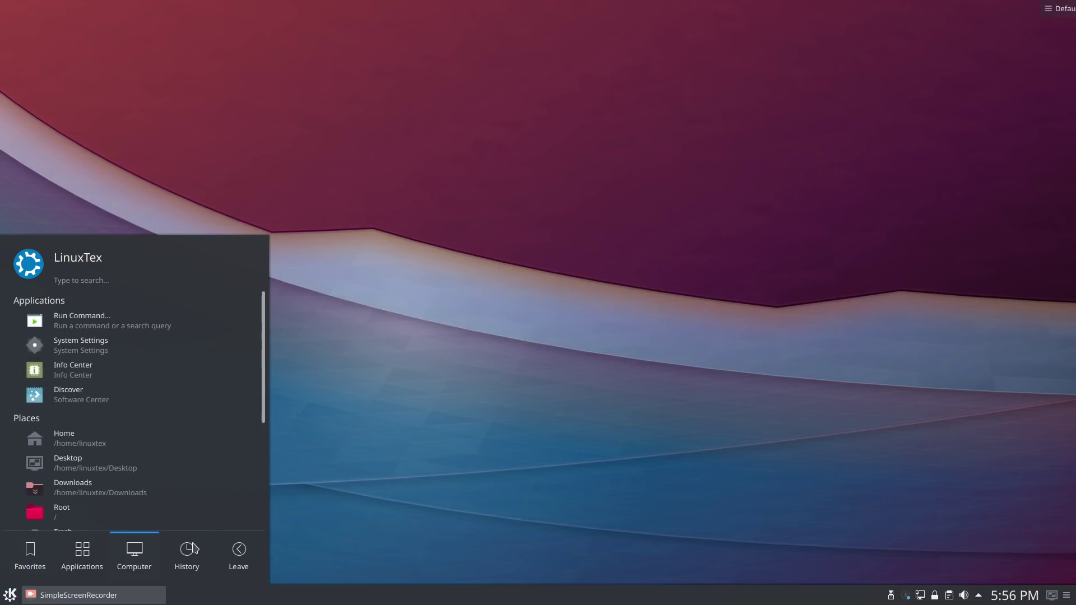
pyautogui.moveTo(192, 549)
pyautogui.moveTo(82, 552)
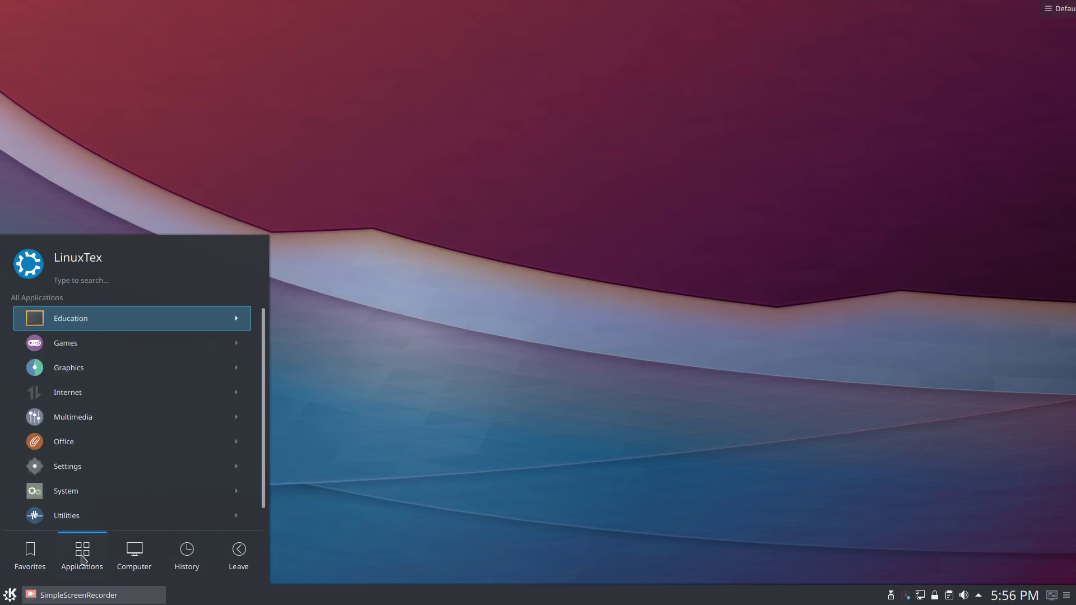
pyautogui.click(111, 340)
pyautogui.click(37, 298)
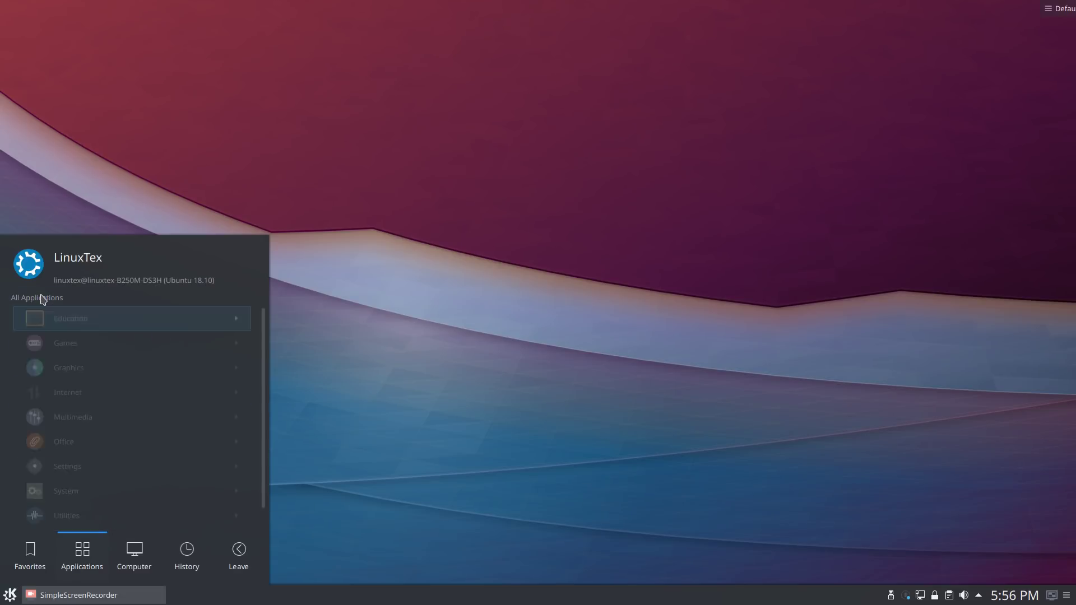
pyautogui.click(92, 324)
pyautogui.moveTo(134, 552)
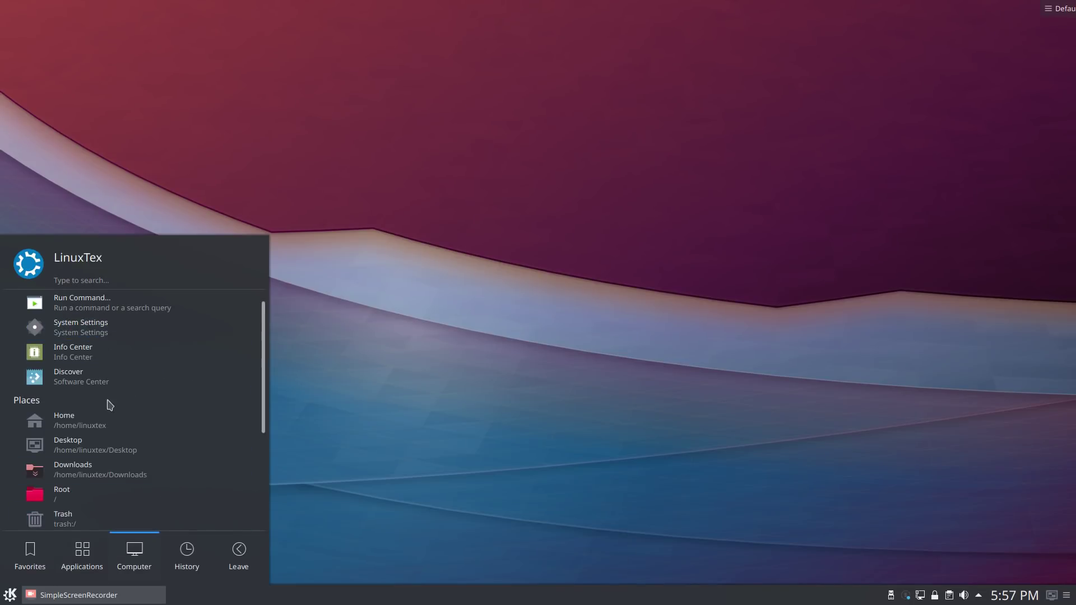
pyautogui.click(330, 447)
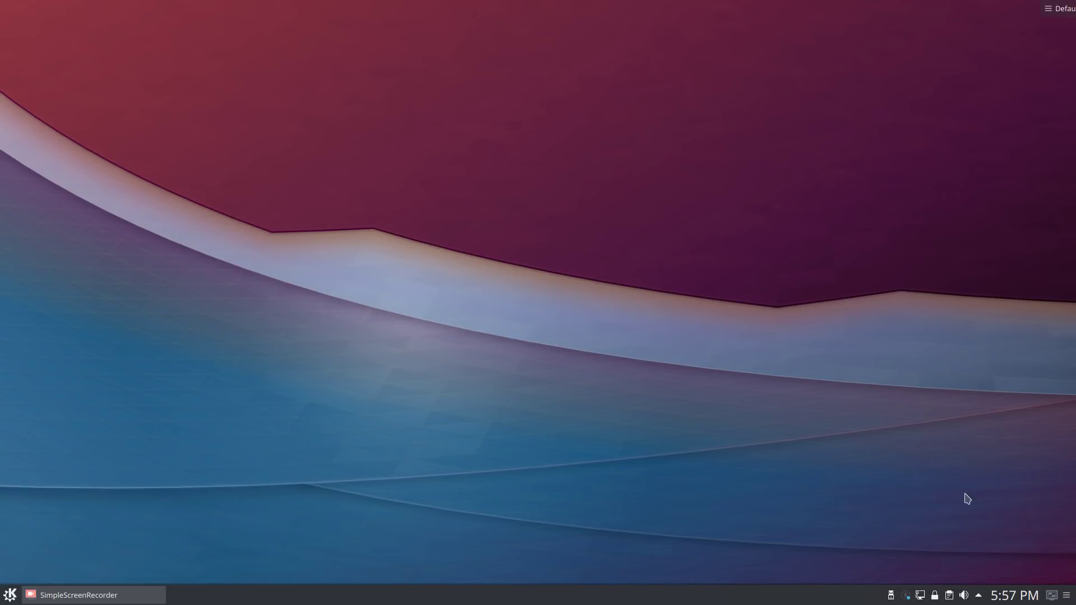
pyautogui.click(1004, 598)
pyautogui.click(1002, 599)
pyautogui.click(980, 597)
pyautogui.click(980, 597)
pyautogui.click(965, 596)
pyautogui.click(949, 597)
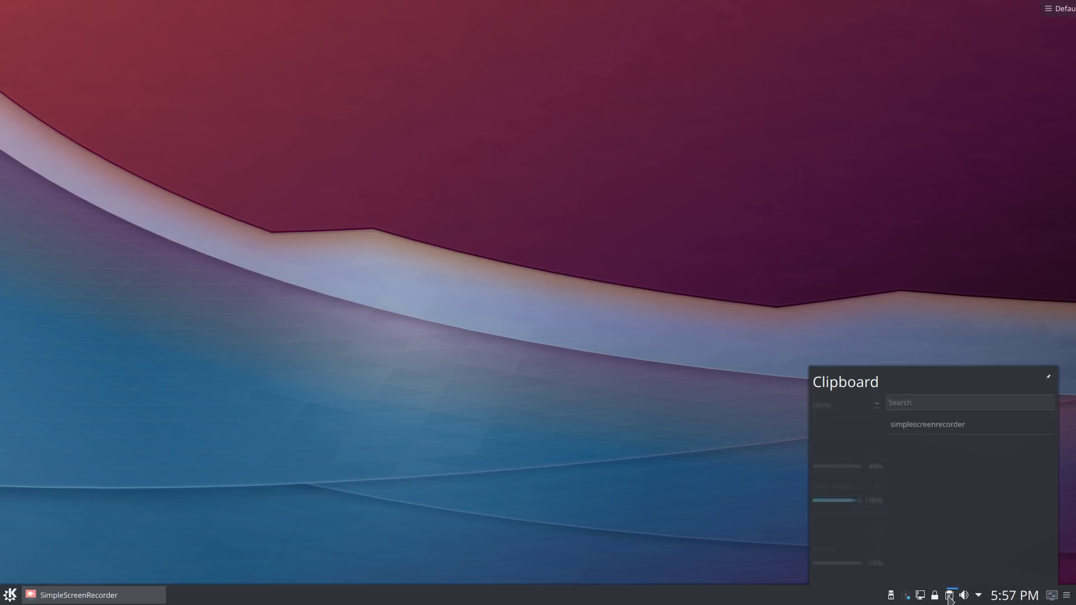
pyautogui.click(935, 597)
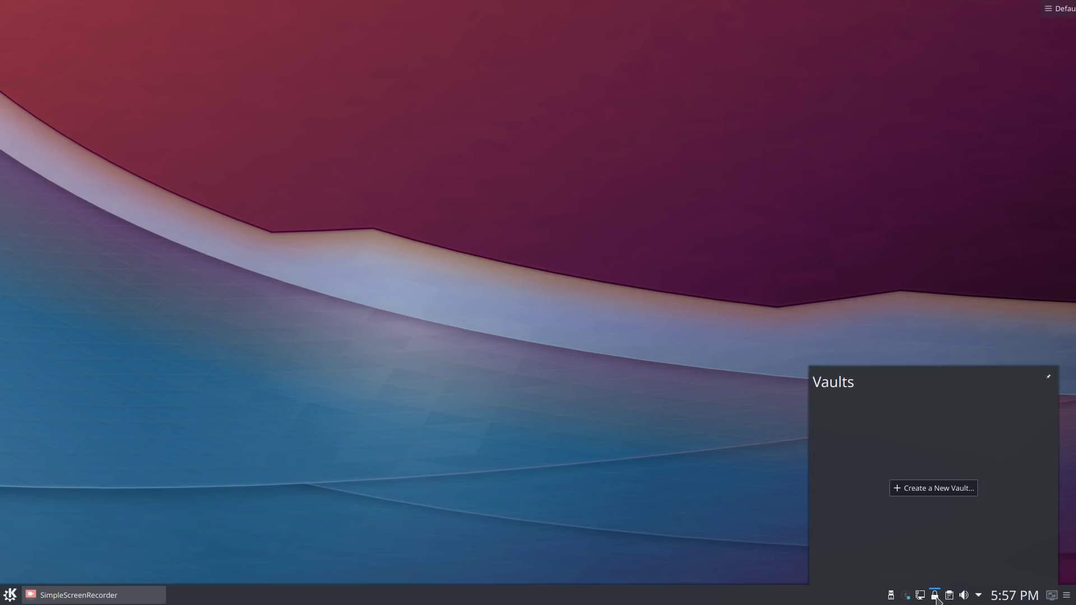
pyautogui.click(920, 596)
pyautogui.click(905, 597)
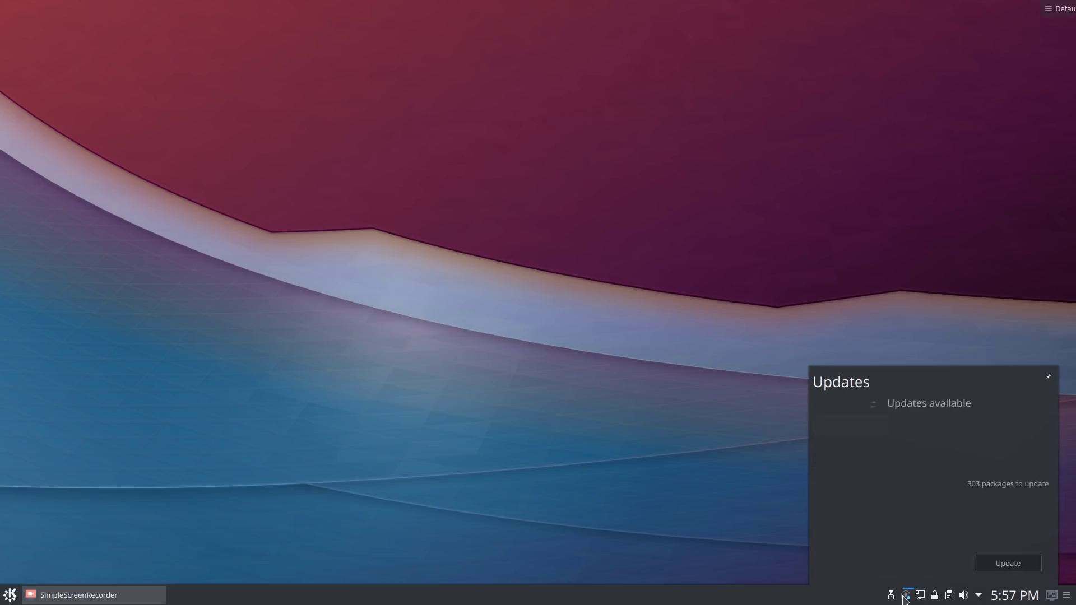
pyautogui.click(890, 596)
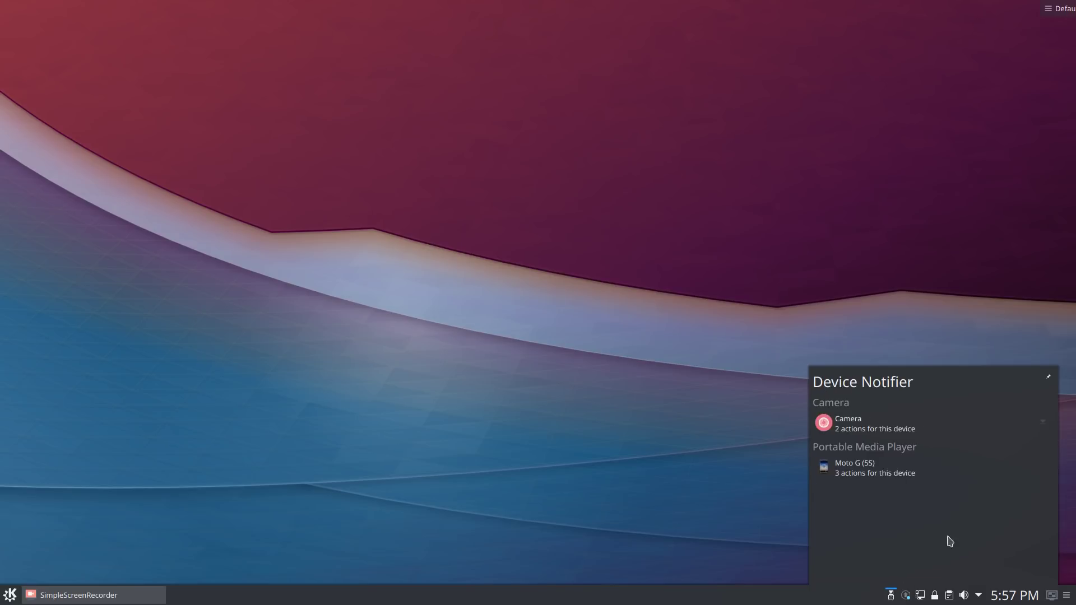
pyautogui.click(999, 235)
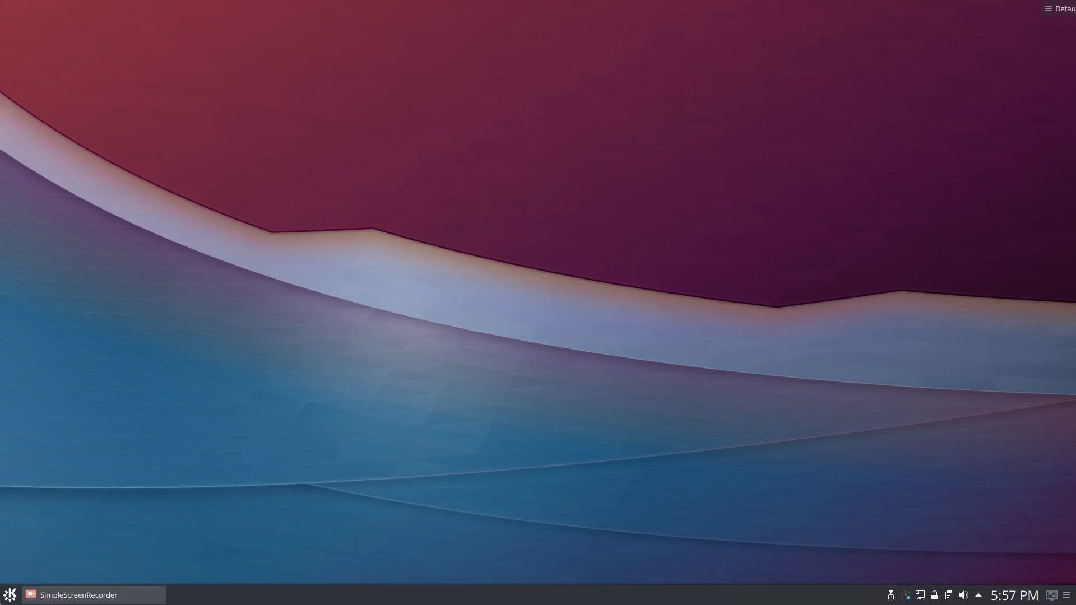
pyautogui.press('super')
pyautogui.press('super')
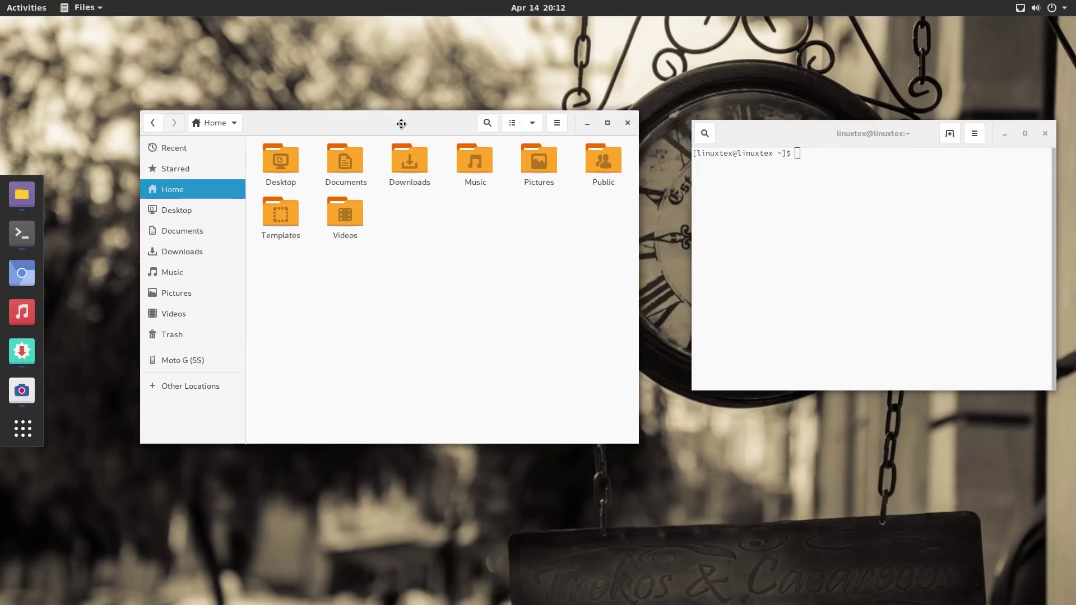
# Reposition the Files and terminal windows, then close the terminal and the Files window
pyautogui.moveTo(401, 124); pyautogui.dragTo(396, 122)
pyautogui.moveTo(843, 133); pyautogui.dragTo(821, 163)
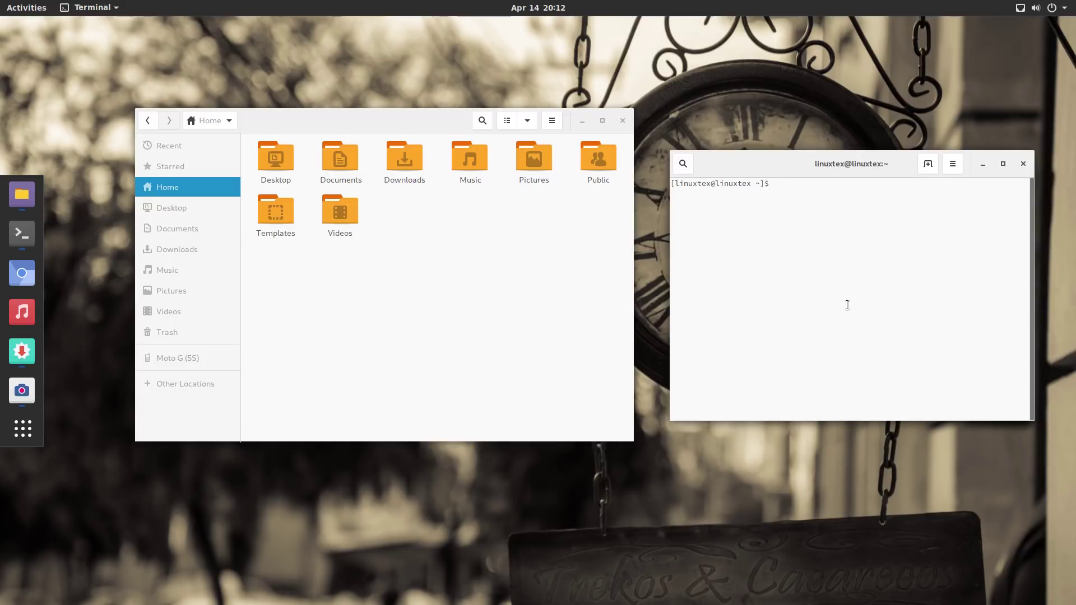
pyautogui.click(1023, 164)
pyautogui.click(623, 121)
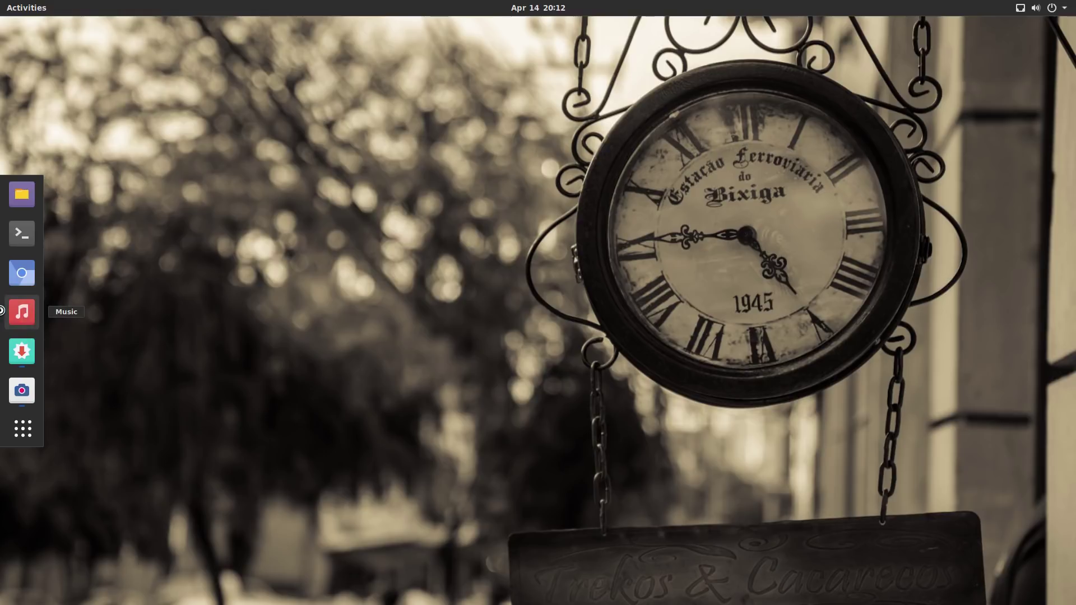
pyautogui.click(2, 312)
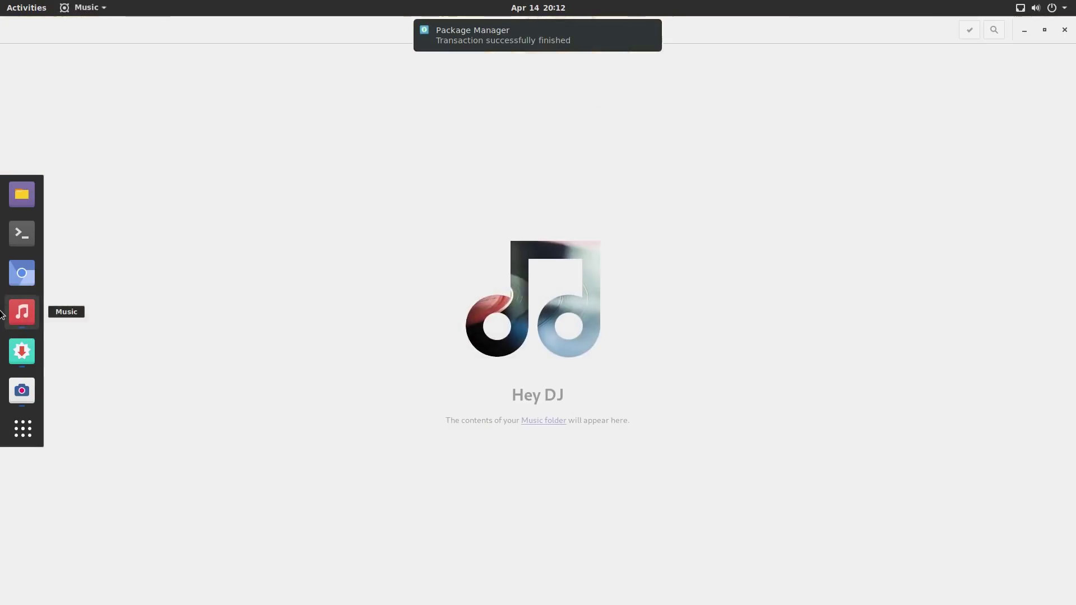
pyautogui.click(1043, 28)
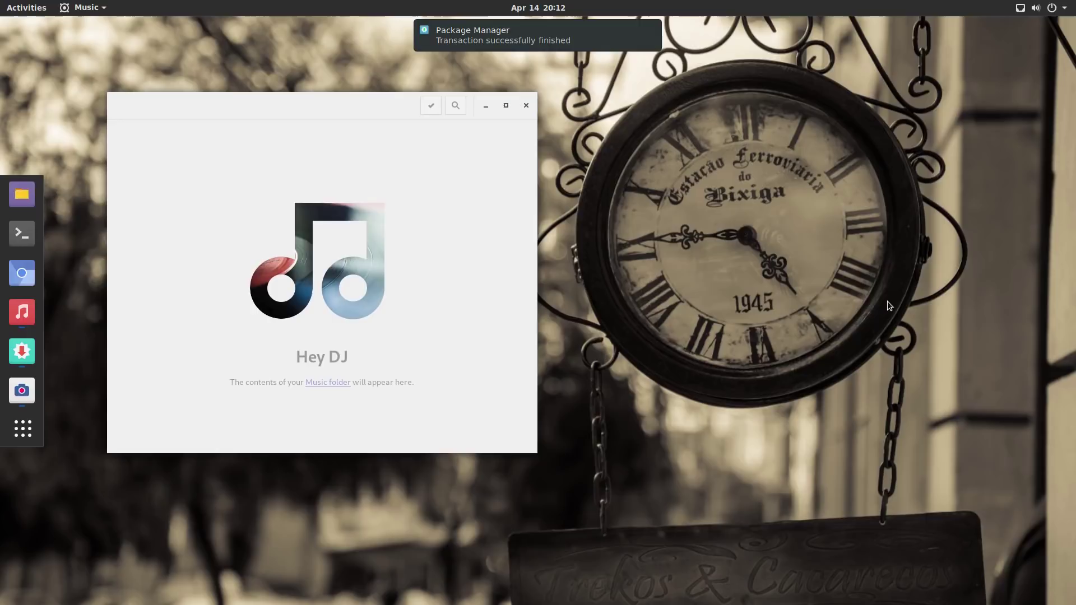
pyautogui.click(508, 107)
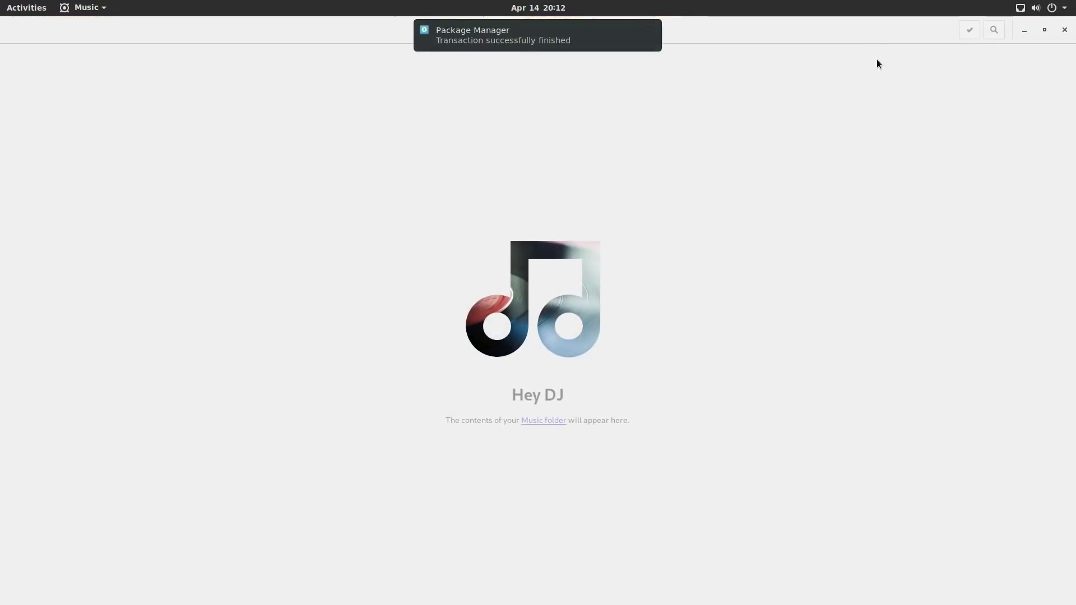
pyautogui.doubleClick(873, 35)
pyautogui.click(526, 106)
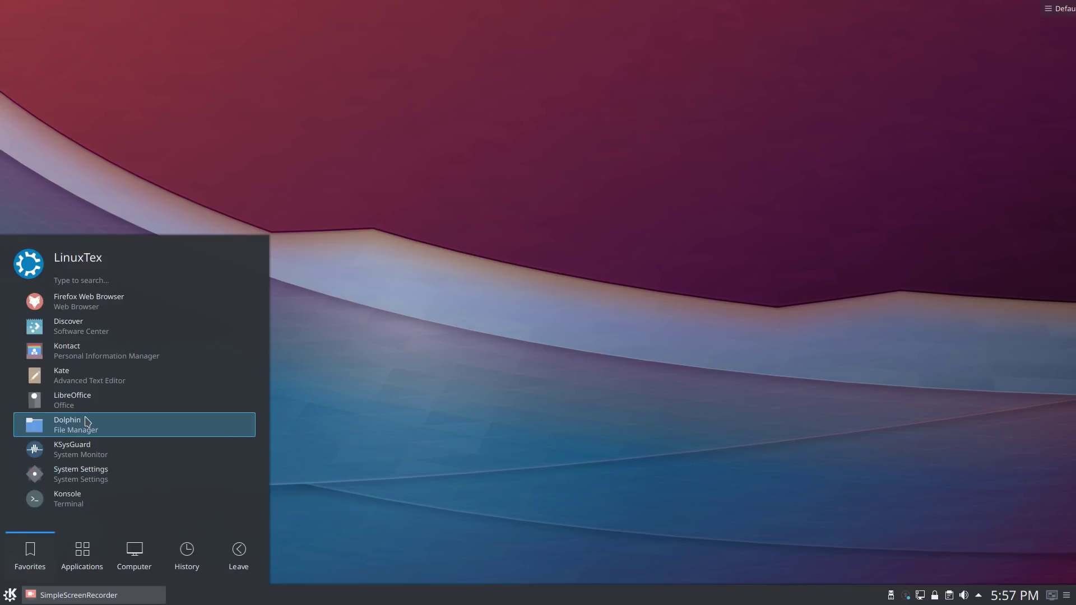
# Launch Dolphin, restore and move its window, and browse Desktop, Downloads, Root, Trash and Home
pyautogui.click(86, 420)
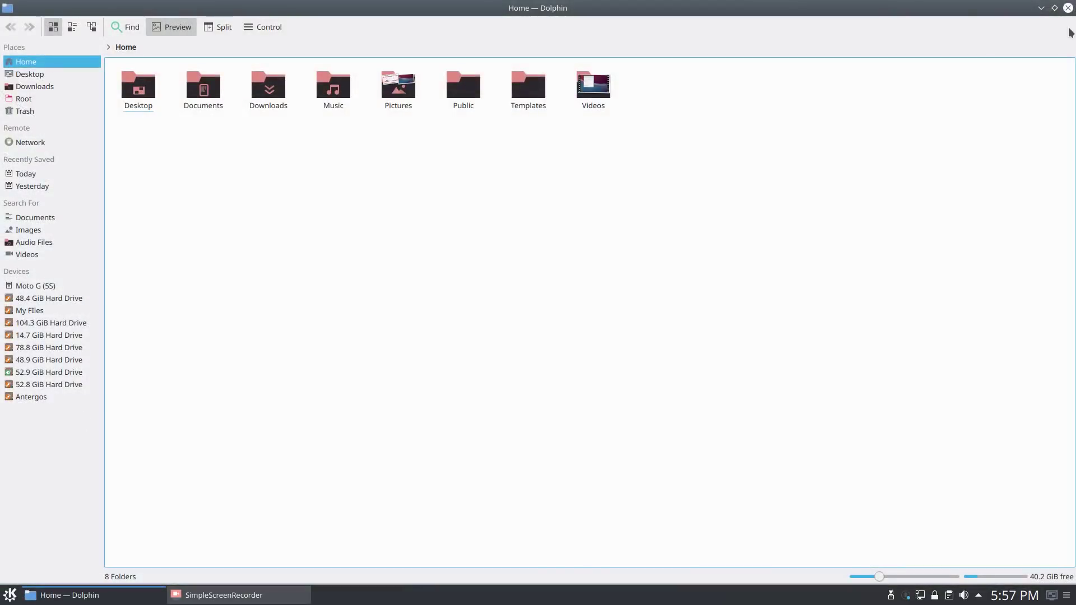
pyautogui.click(1055, 8)
pyautogui.moveTo(405, 11); pyautogui.dragTo(680, 92)
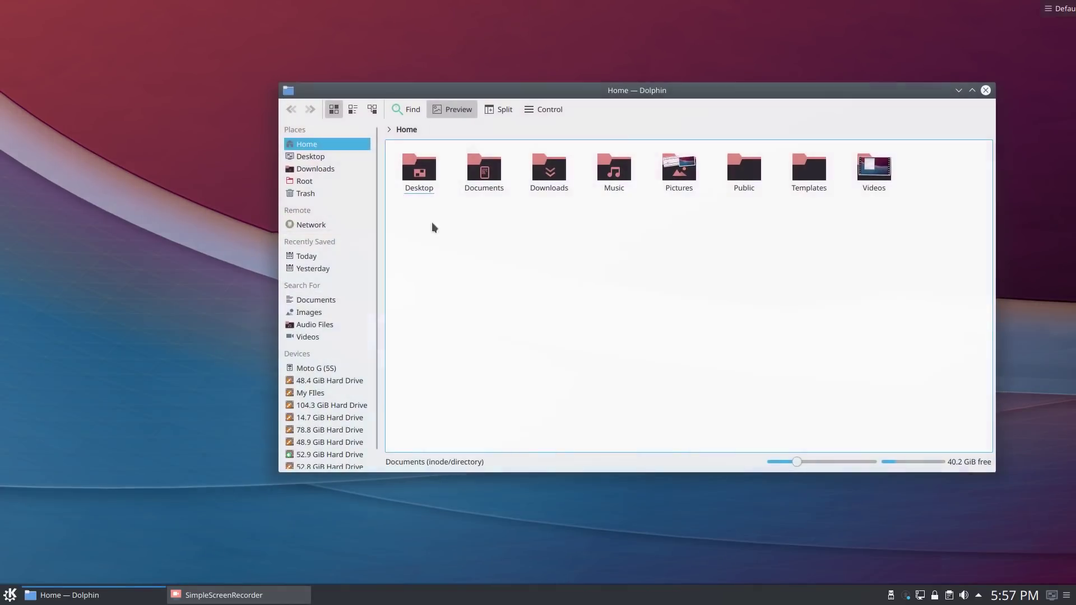
pyautogui.click(335, 157)
pyautogui.click(335, 170)
pyautogui.click(336, 182)
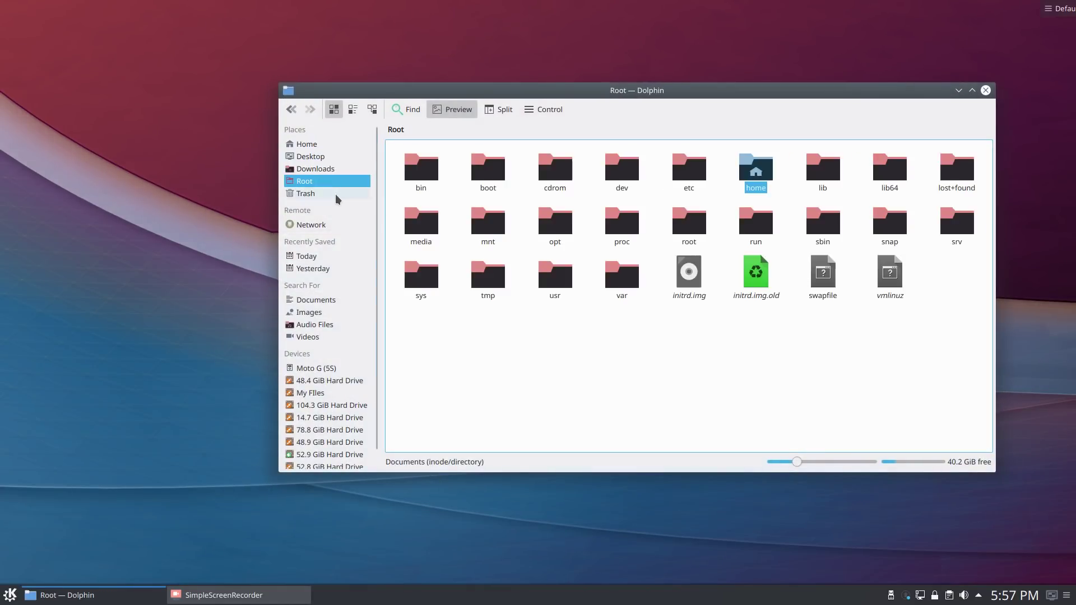
pyautogui.click(337, 194)
pyautogui.click(325, 144)
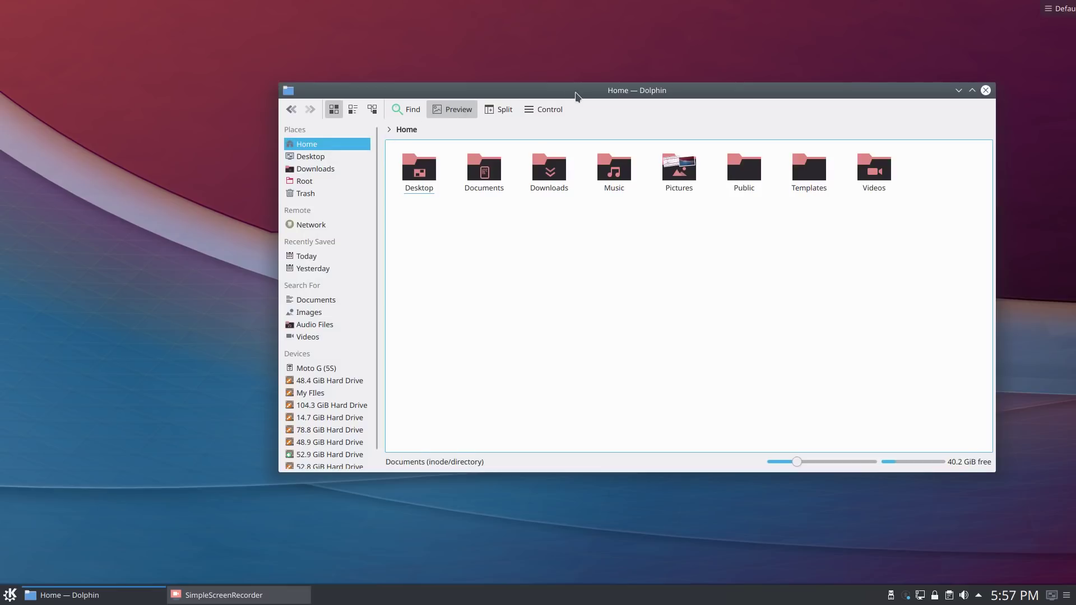
pyautogui.moveTo(575, 96); pyautogui.dragTo(639, 120)
# Launch Kate, move, maximize and restore it, close it, and shift Dolphin left
pyautogui.click(10, 595)
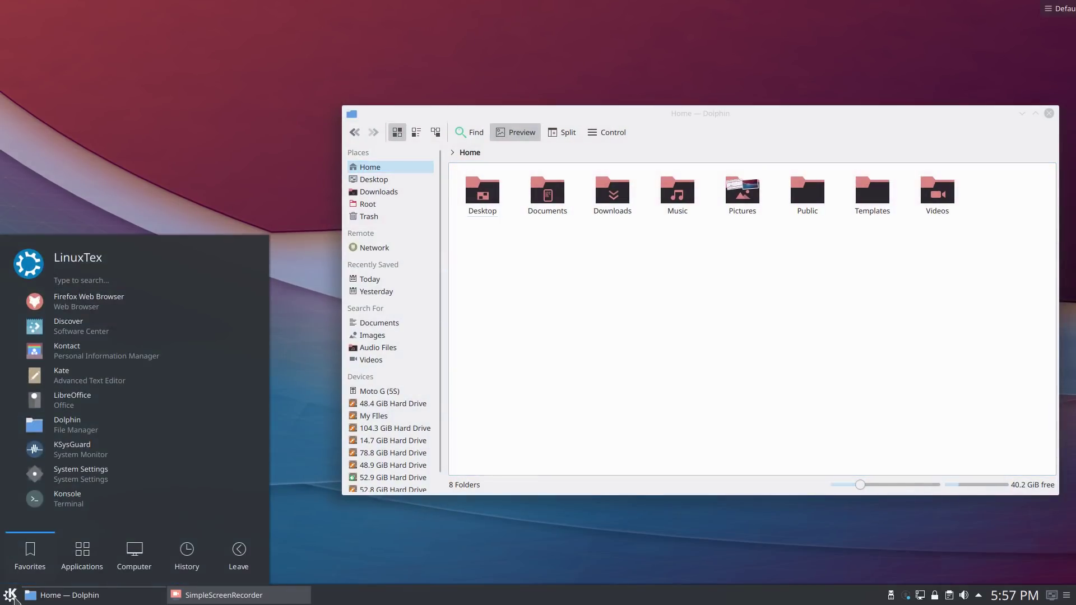
pyautogui.click(95, 375)
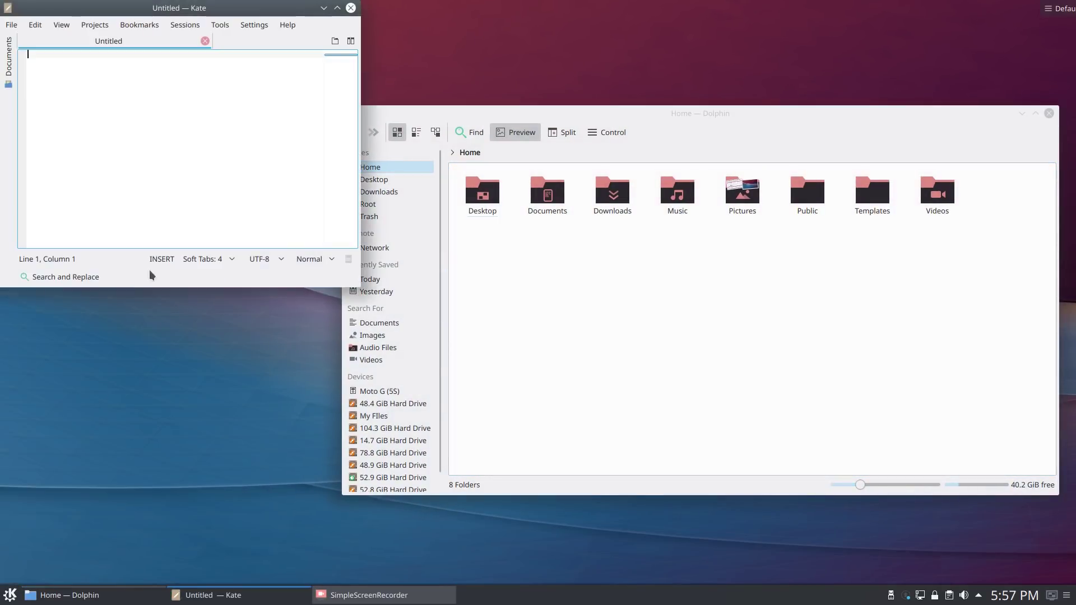
pyautogui.moveTo(169, 8); pyautogui.dragTo(198, 178)
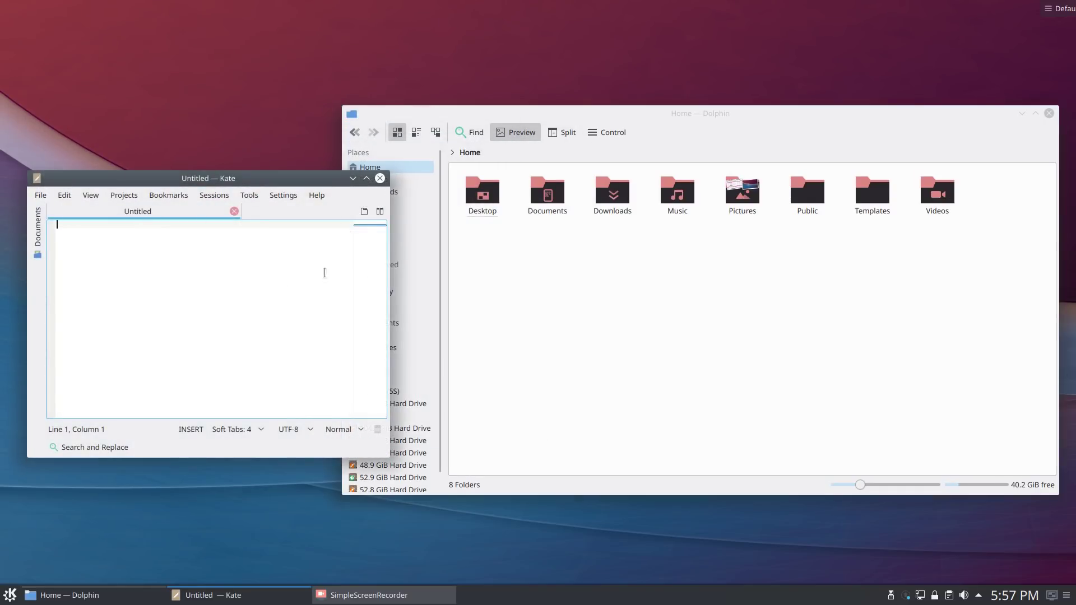
pyautogui.click(367, 178)
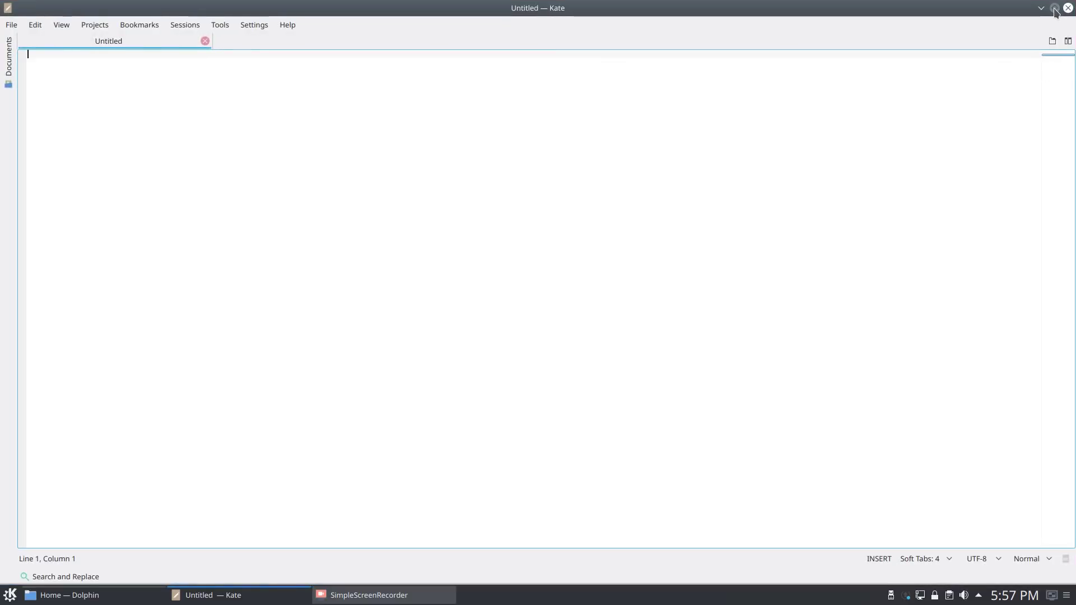
pyautogui.click(1053, 7)
pyautogui.click(380, 180)
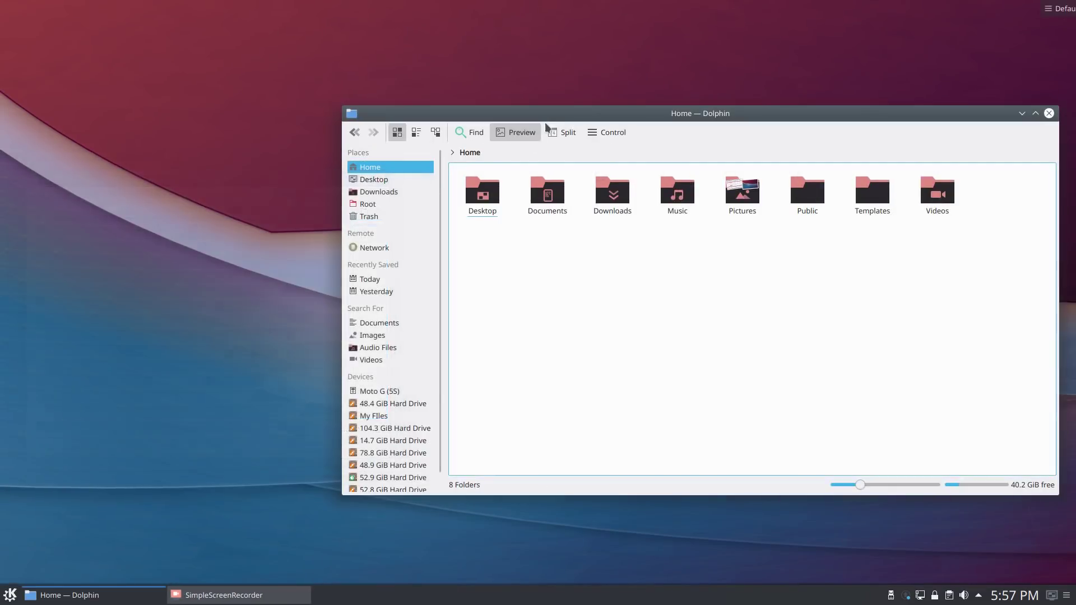
pyautogui.moveTo(546, 117); pyautogui.dragTo(366, 133)
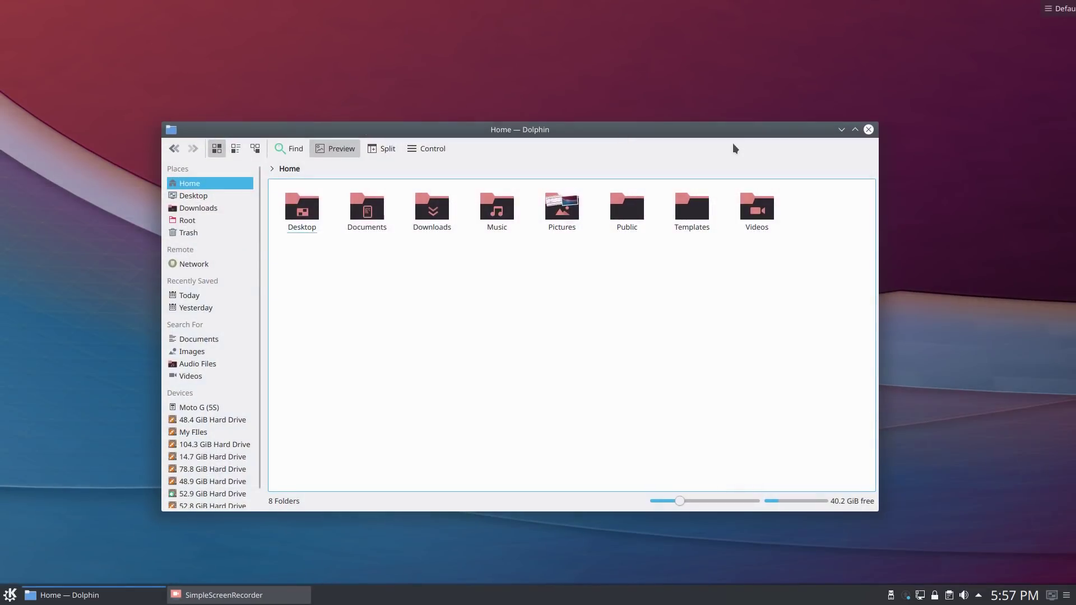
# Close Dolphin, dismiss the desktop context menu, and launch System Settings from the Meta-key launcher
pyautogui.click(869, 130)
pyautogui.rightClick(638, 121)
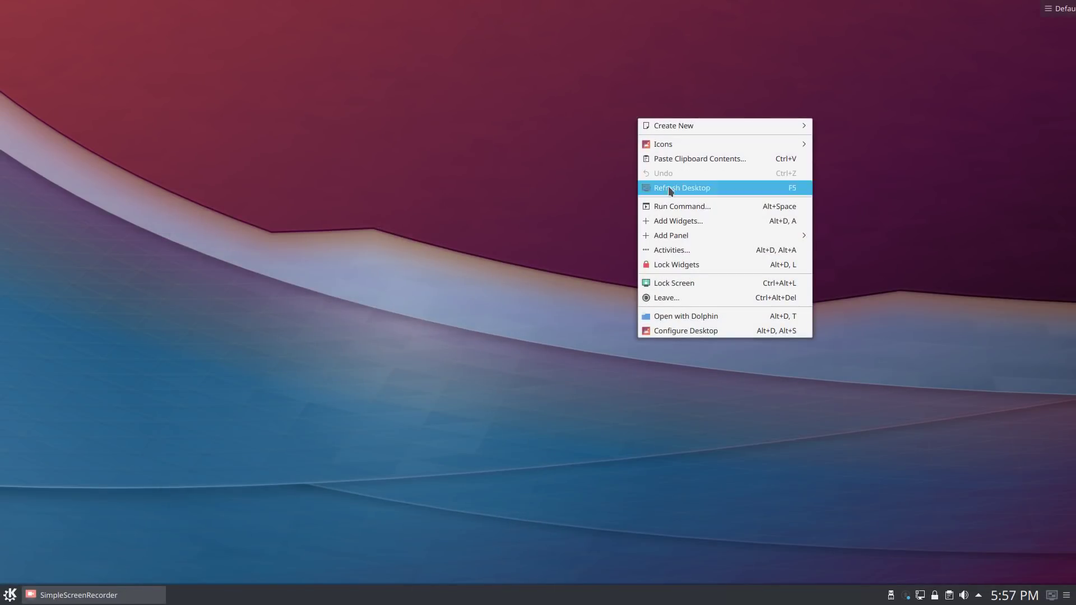
pyautogui.click(715, 416)
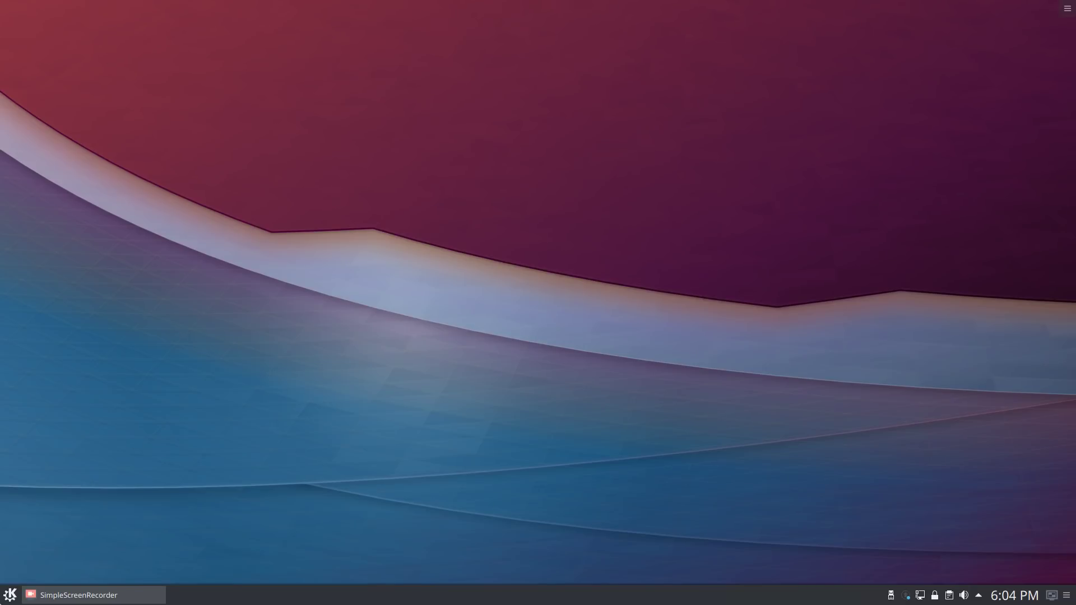
pyautogui.press('super')
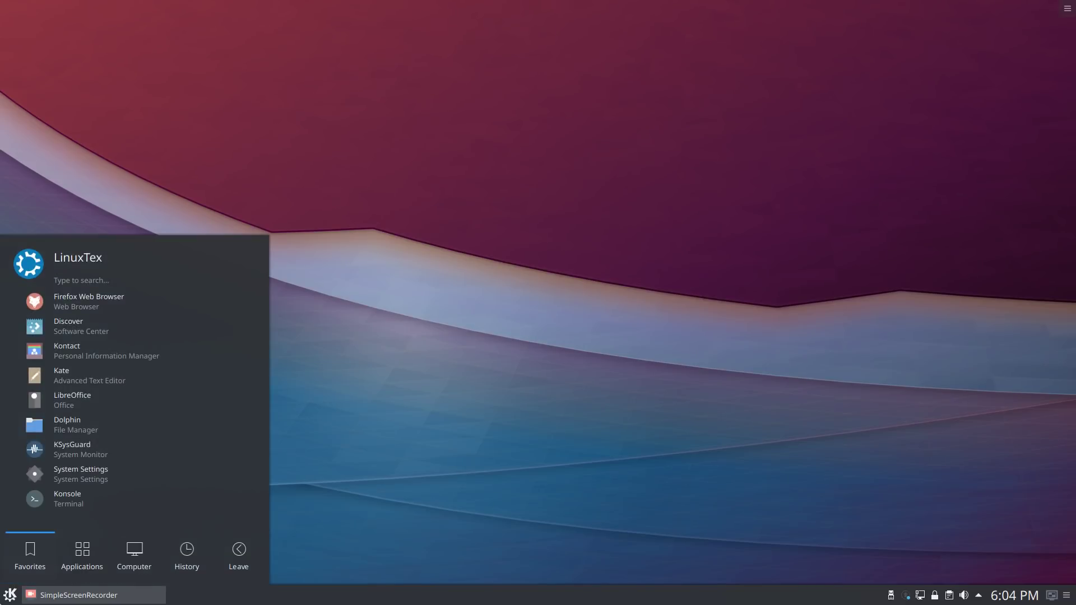
pyautogui.click(112, 477)
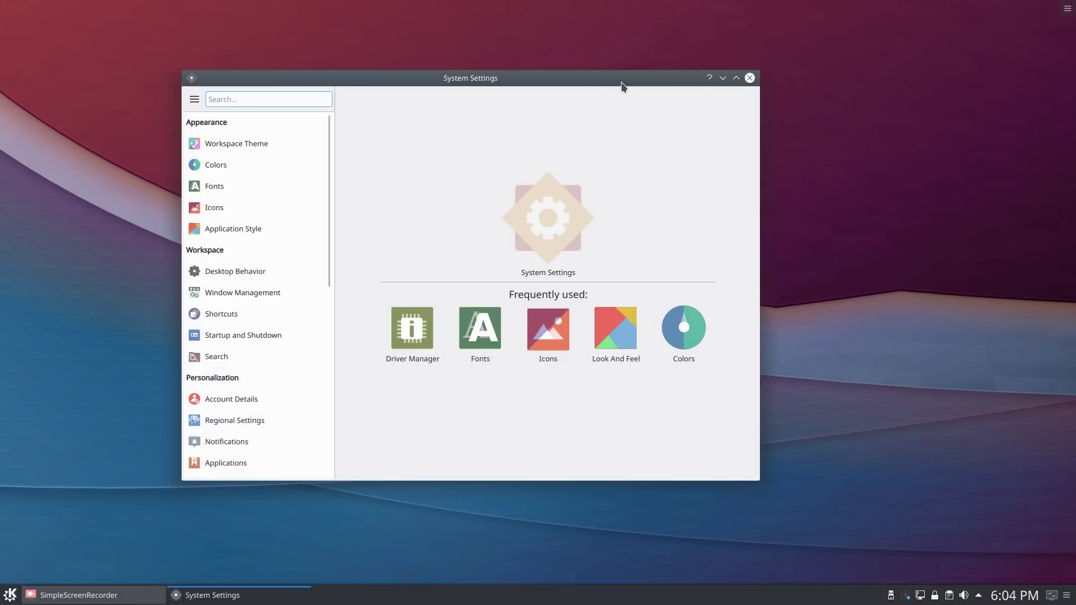
# Visit Driver Manager, then select Breeze Dark on the Workspace Theme Look And Feel page
pyautogui.click(397, 336)
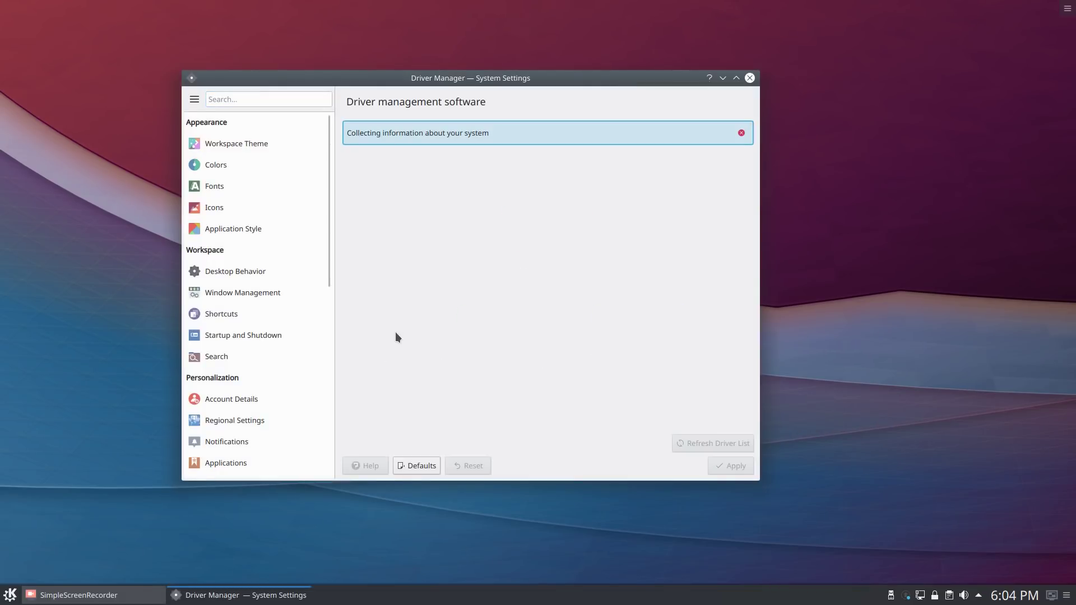
pyautogui.click(216, 141)
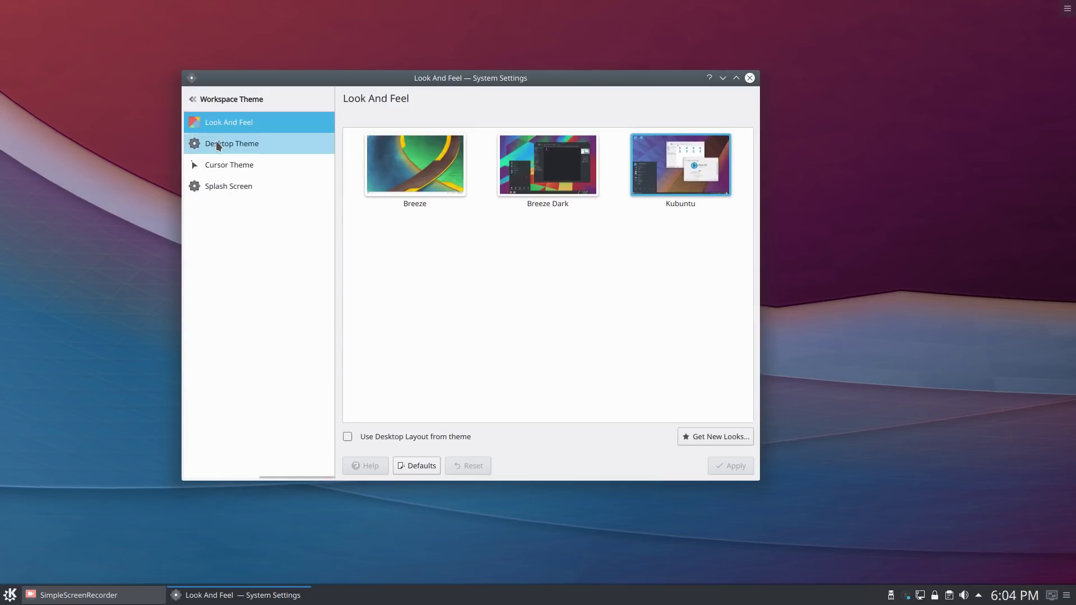
pyautogui.click(563, 173)
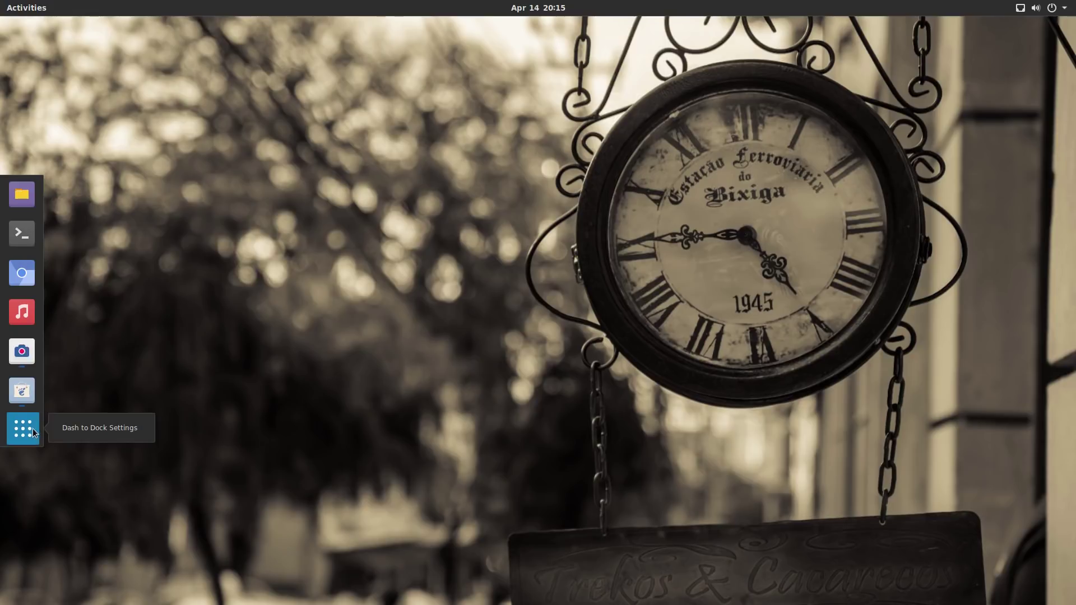
# In Dash to Dock Settings, set Position on screen to Bottom
pyautogui.click(33, 428)
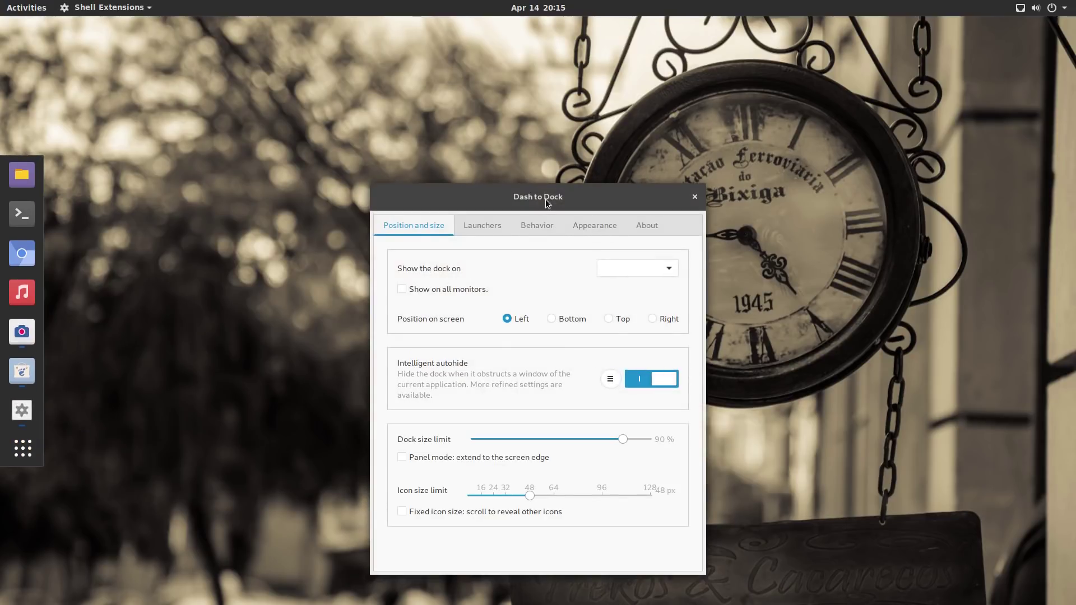
pyautogui.click(540, 205)
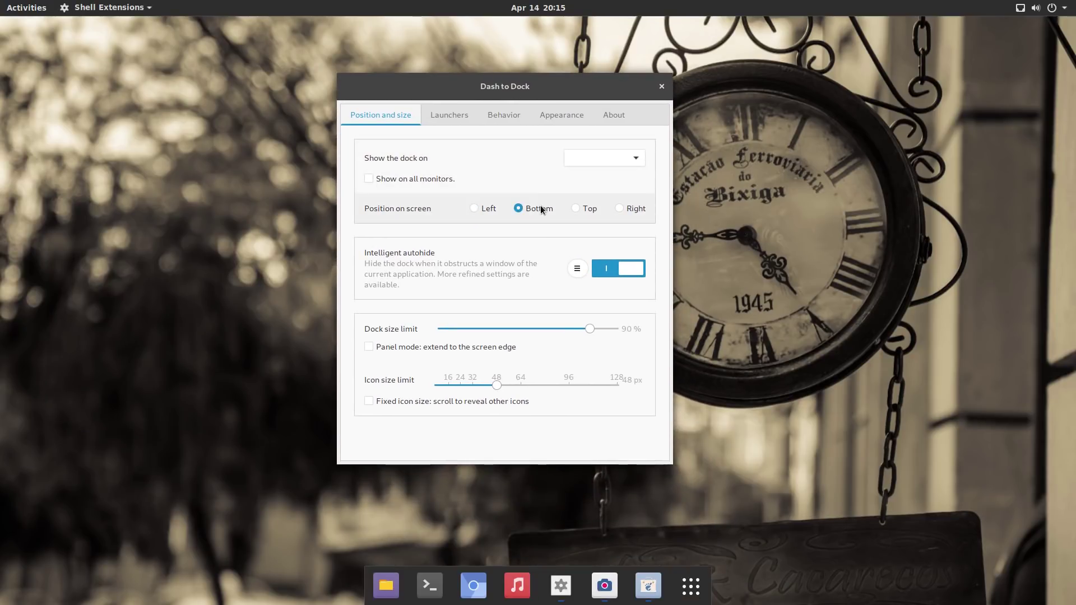
pyautogui.click(473, 118)
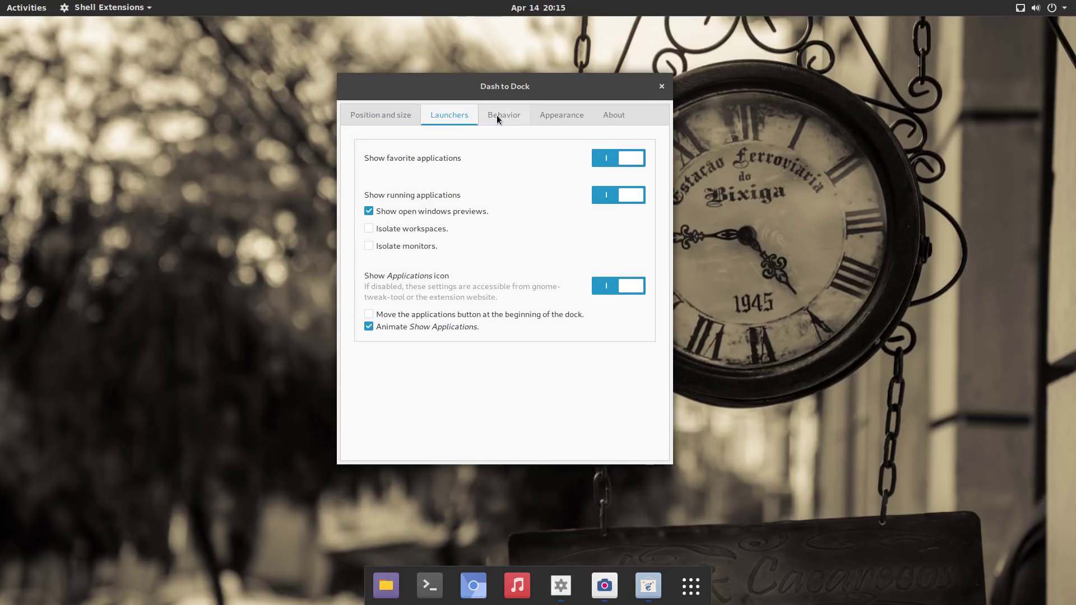
pyautogui.click(496, 115)
# In Appearance, set Customize opacity to Fixed and drag Opacity down to 0 %
pyautogui.click(560, 114)
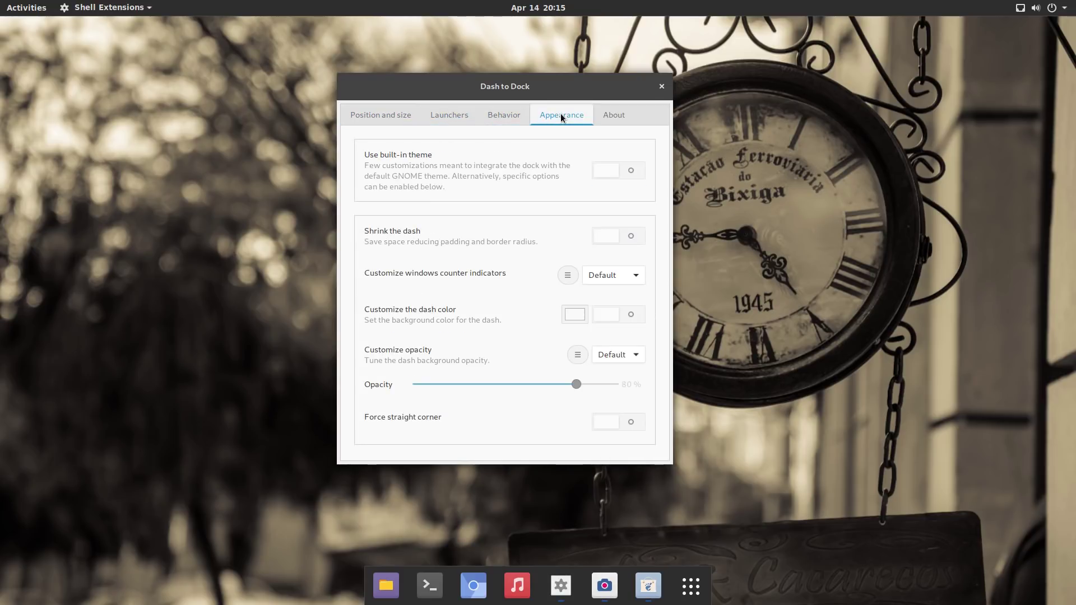
pyautogui.click(629, 353)
pyautogui.click(629, 369)
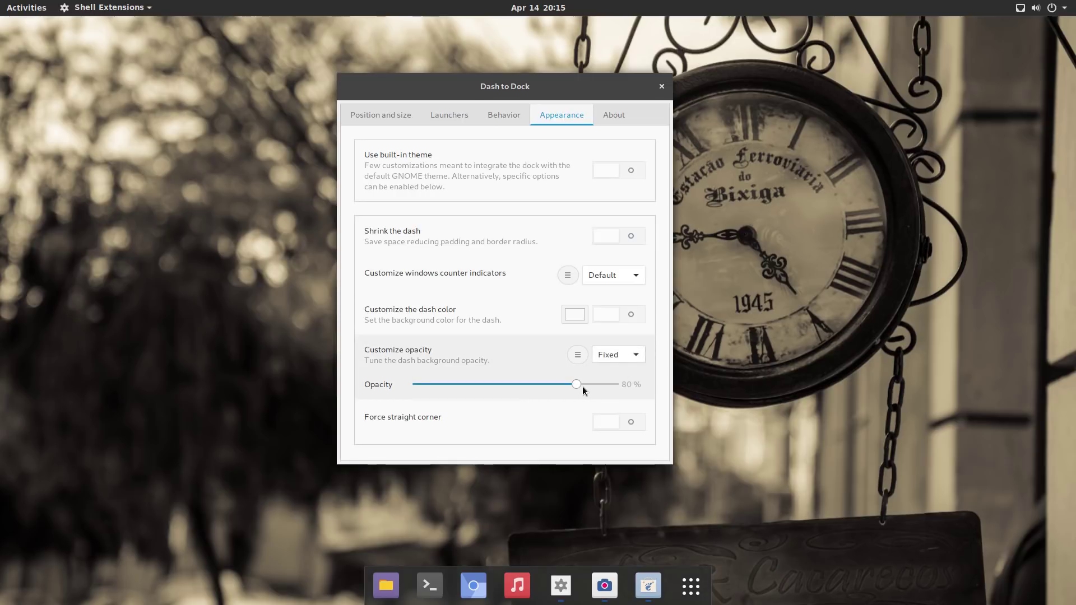
pyautogui.moveTo(583, 386); pyautogui.dragTo(385, 406)
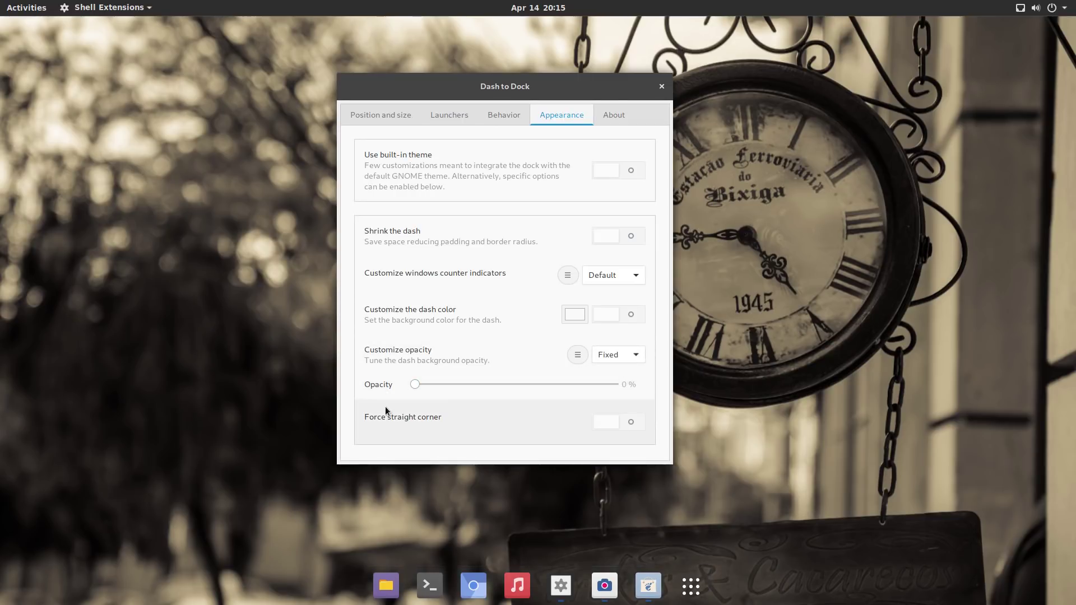
# Close Dash to Dock settings and briefly open and close the application grid
pyautogui.click(662, 87)
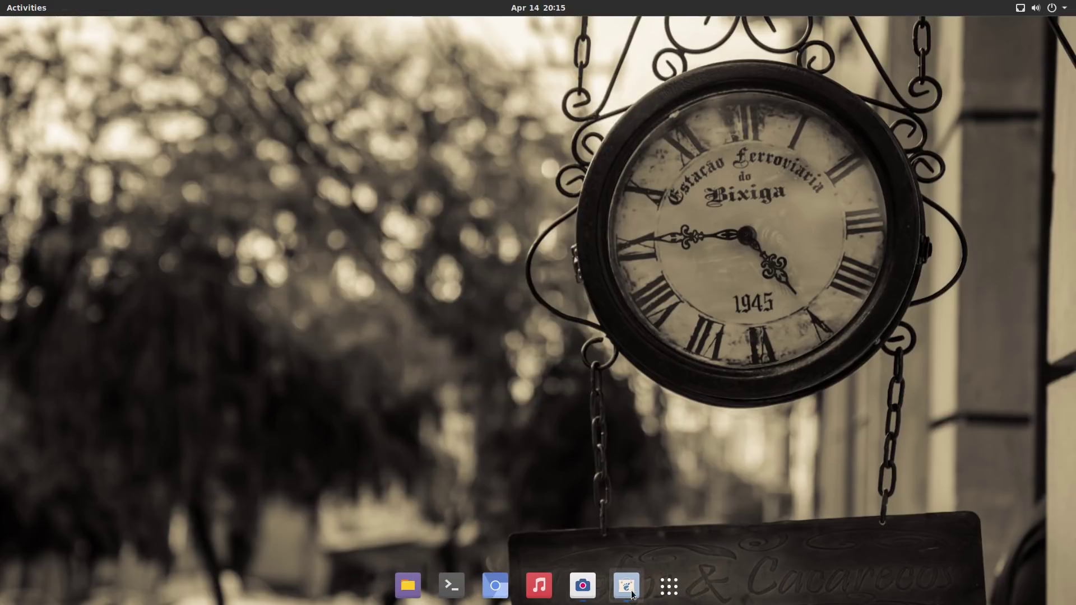
pyautogui.click(662, 590)
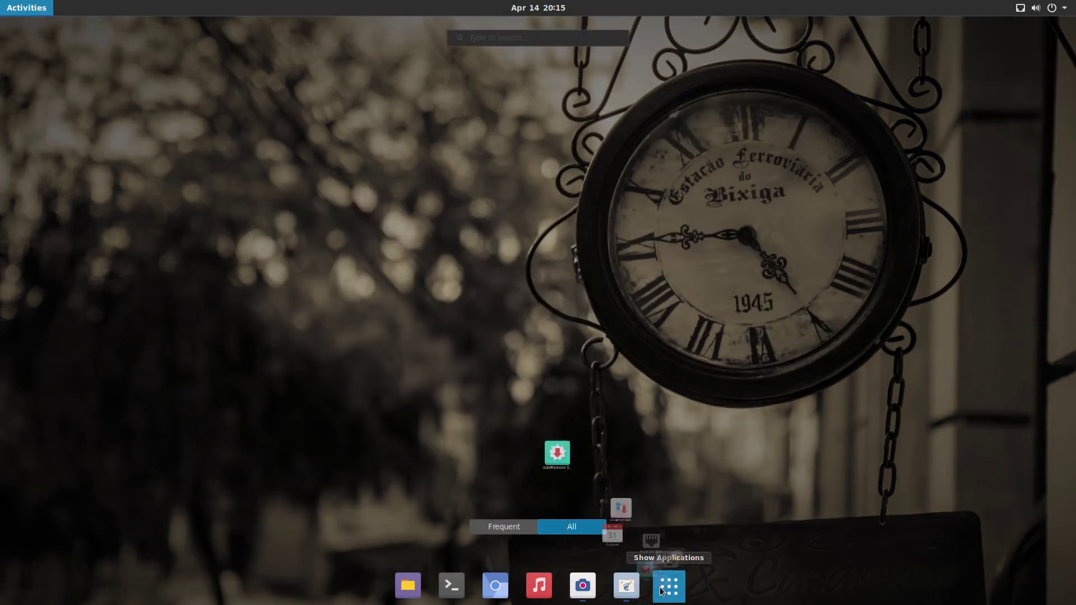
pyautogui.click(663, 590)
# Open Files on the Home folder from the dock, then maximize and restore its window
pyautogui.click(408, 585)
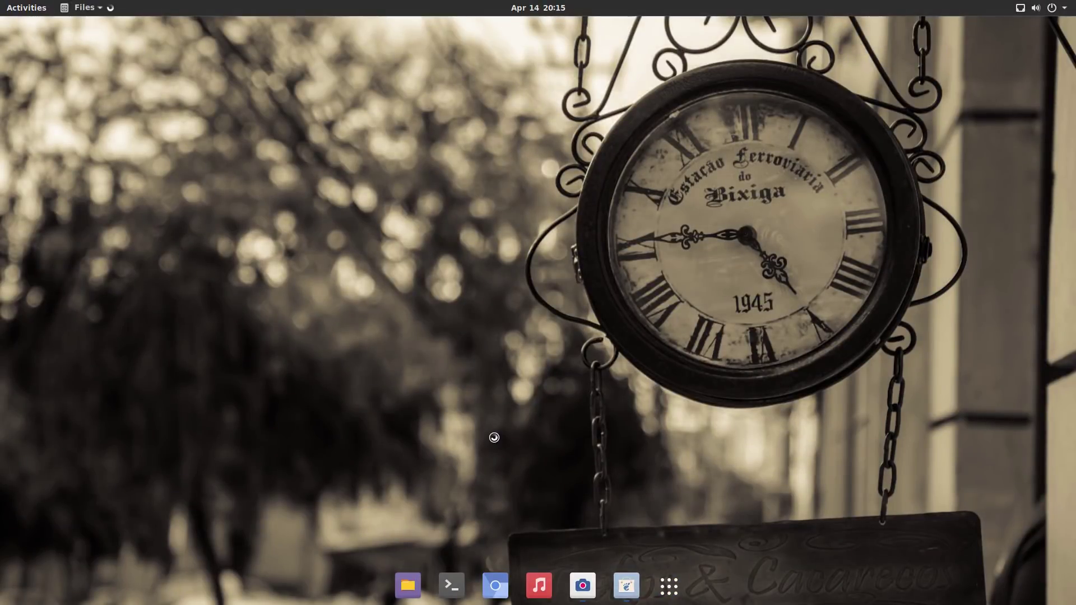
pyautogui.click(506, 116)
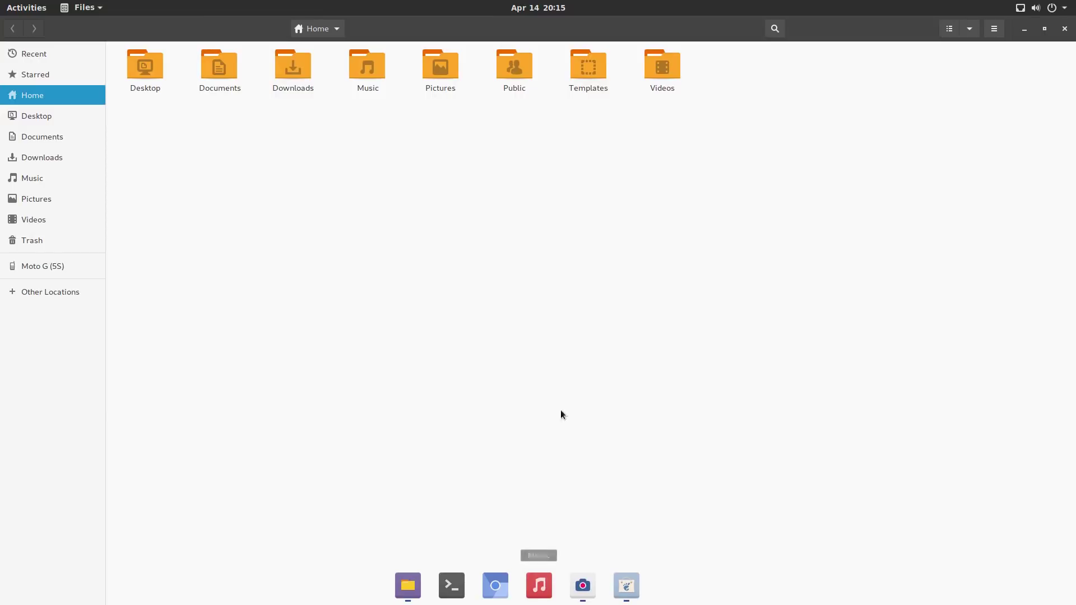
pyautogui.click(1047, 31)
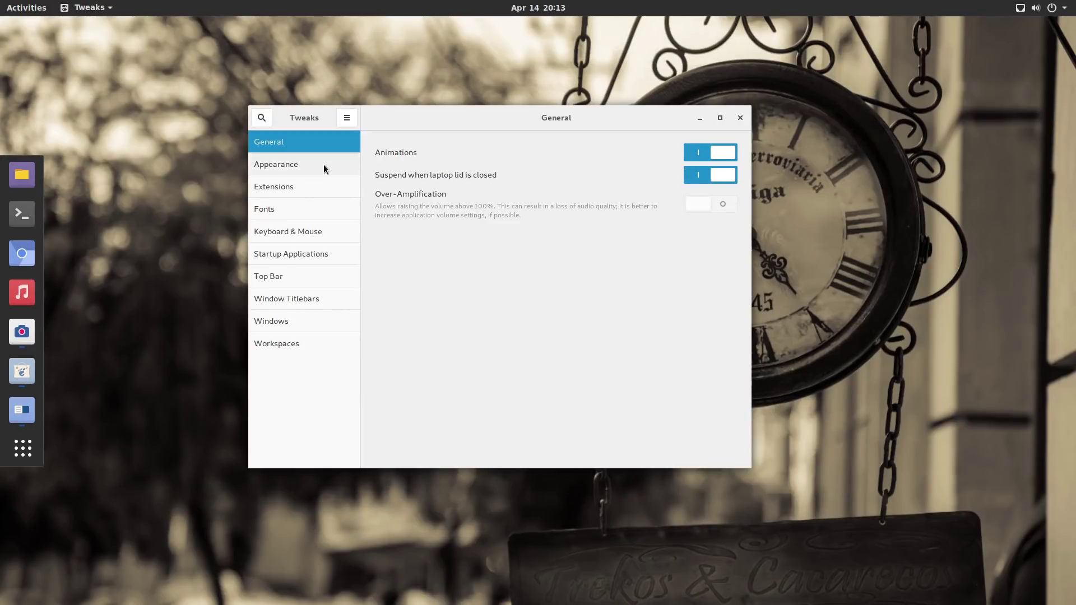
# Change the Applications and Icons theme dropdowns on Tweaks' Appearance page
pyautogui.click(324, 164)
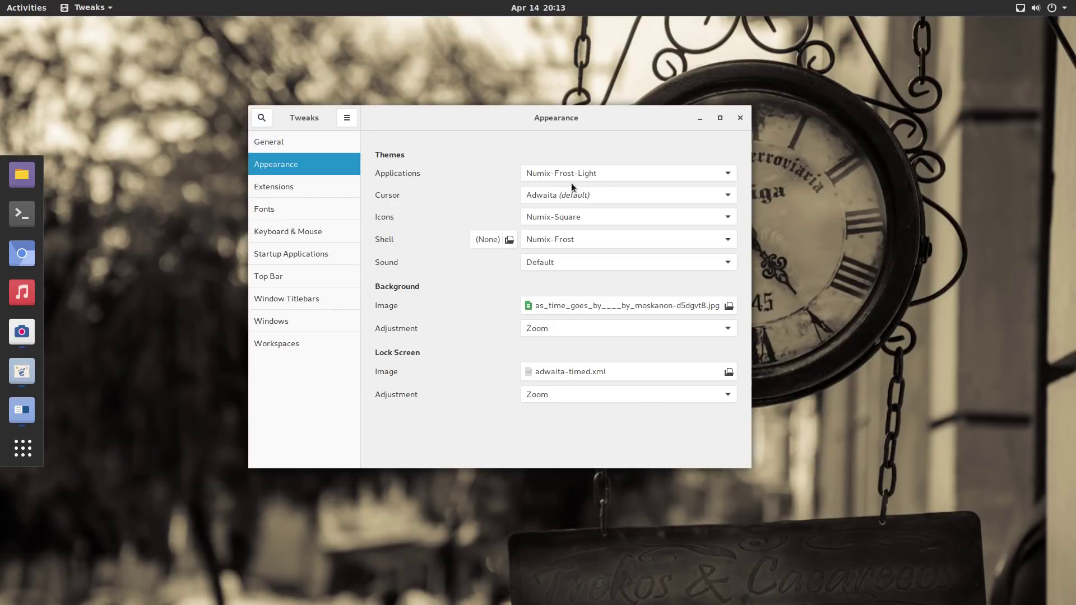
pyautogui.click(605, 171)
pyautogui.click(605, 170)
pyautogui.click(606, 171)
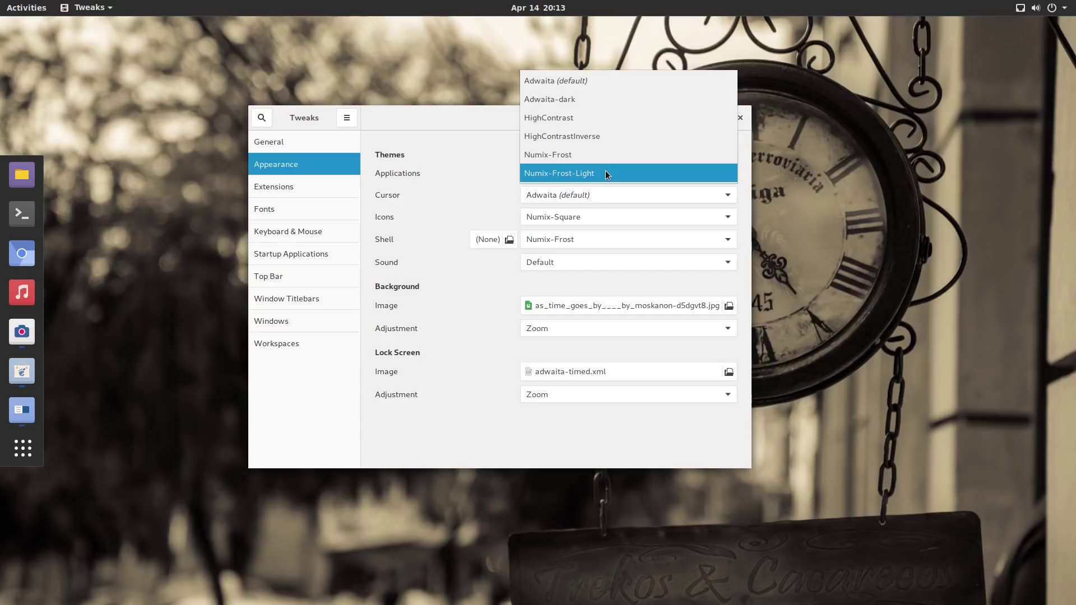
pyautogui.click(592, 80)
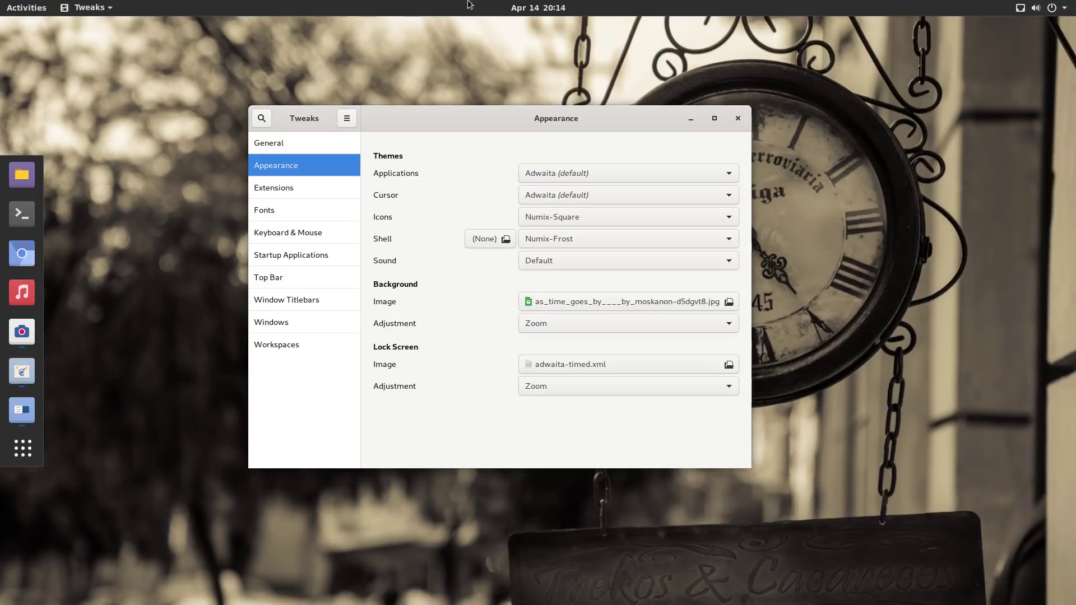
pyautogui.click(563, 8)
pyautogui.click(564, 7)
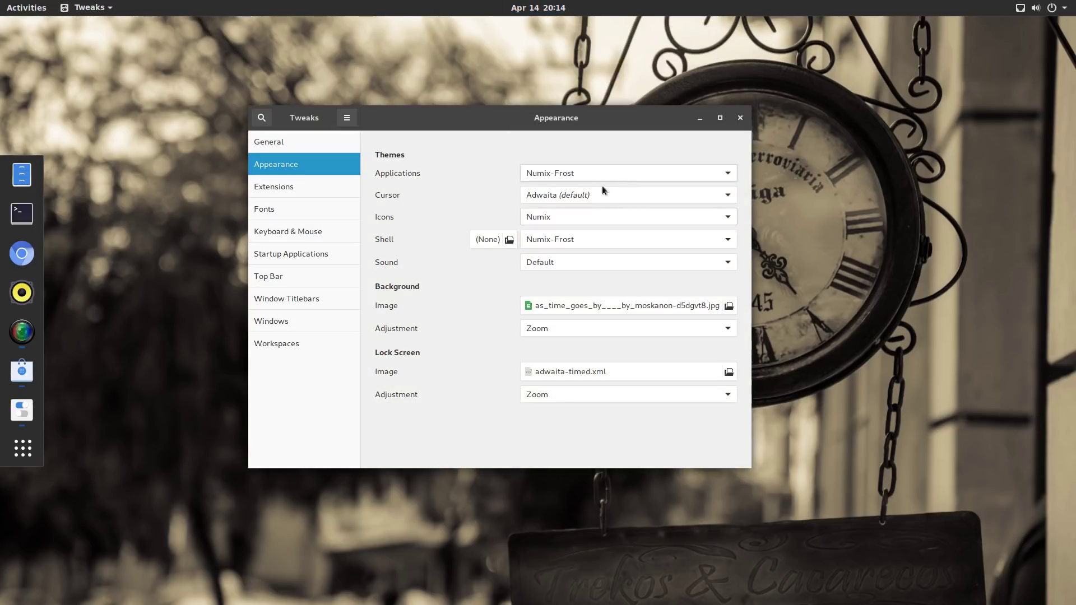
pyautogui.click(559, 225)
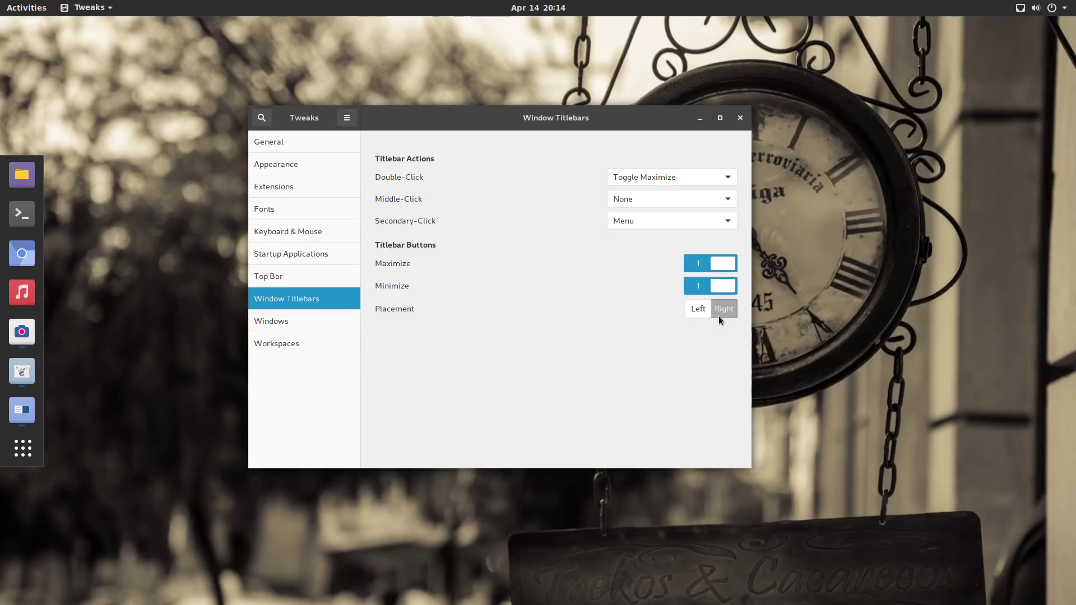
# Switch titlebar button placement to Left and back to Right, then open Windows settings
pyautogui.click(698, 310)
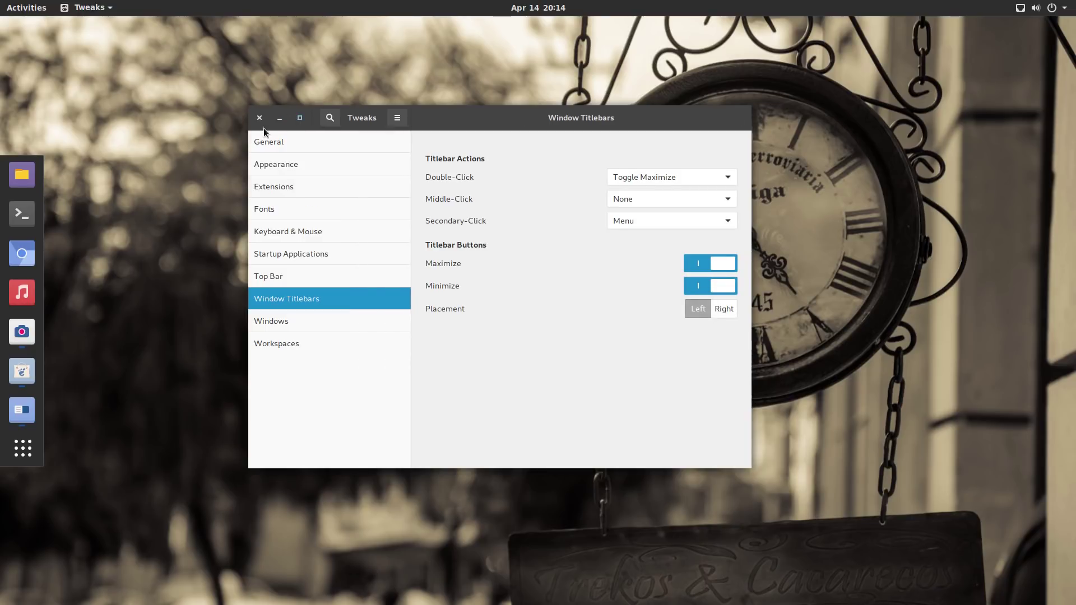
pyautogui.click(723, 309)
pyautogui.click(371, 325)
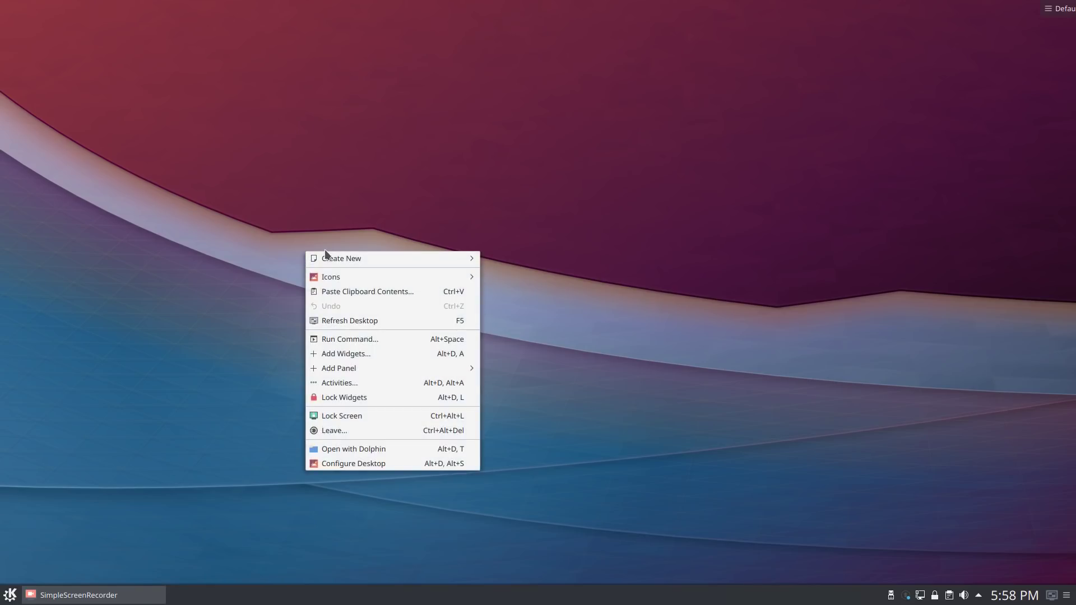
# Place a System Load Viewer widget at the desktop's top right and drag another widget onto the desktop
pyautogui.click(374, 355)
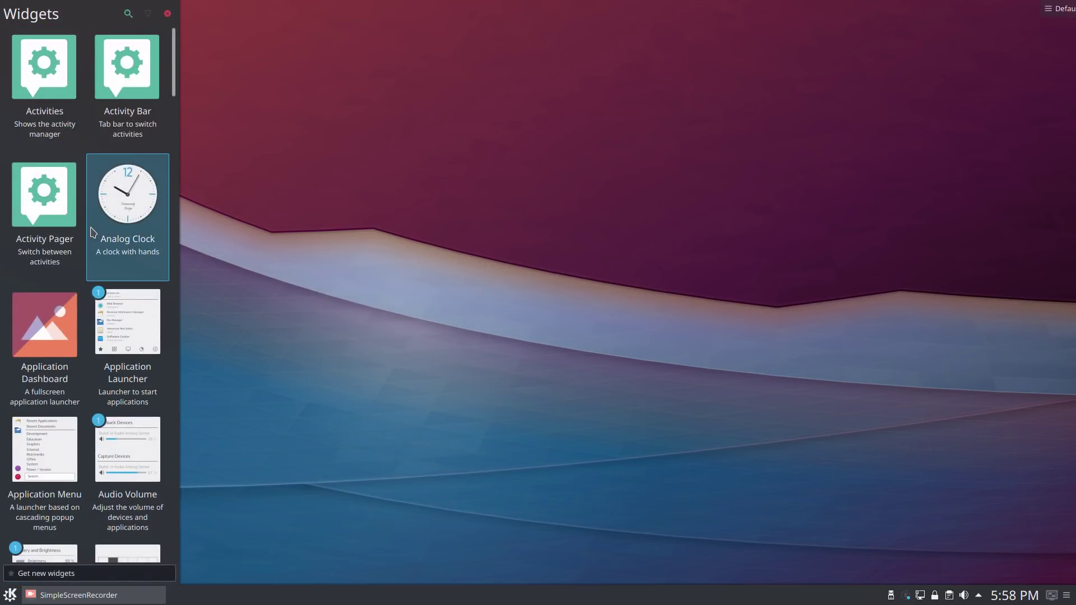
pyautogui.scroll(-2, 93, 232)
pyautogui.scroll(-2, 93, 232)
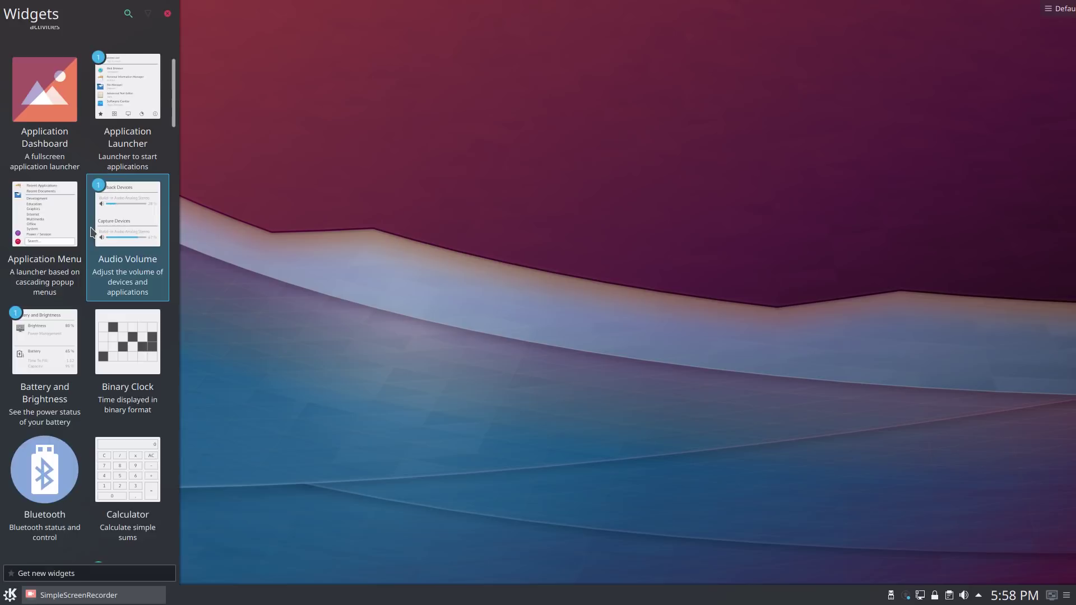
pyautogui.scroll(-2, 93, 232)
pyautogui.scroll(-2, 93, 232)
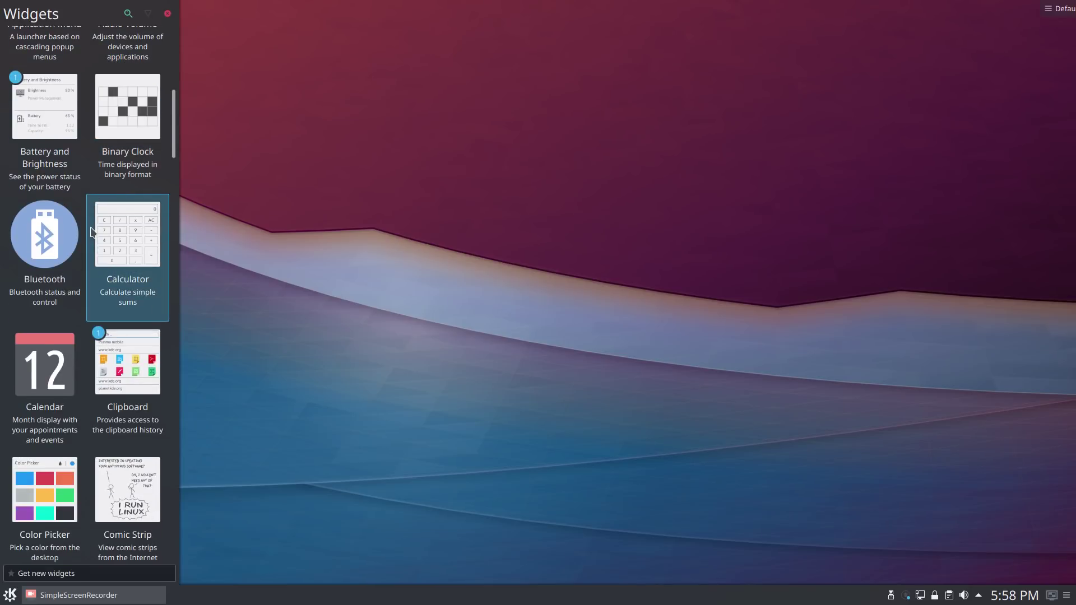
pyautogui.scroll(-20, 93, 232)
pyautogui.scroll(1, 93, 232)
pyautogui.moveTo(93, 232); pyautogui.dragTo(951, 108)
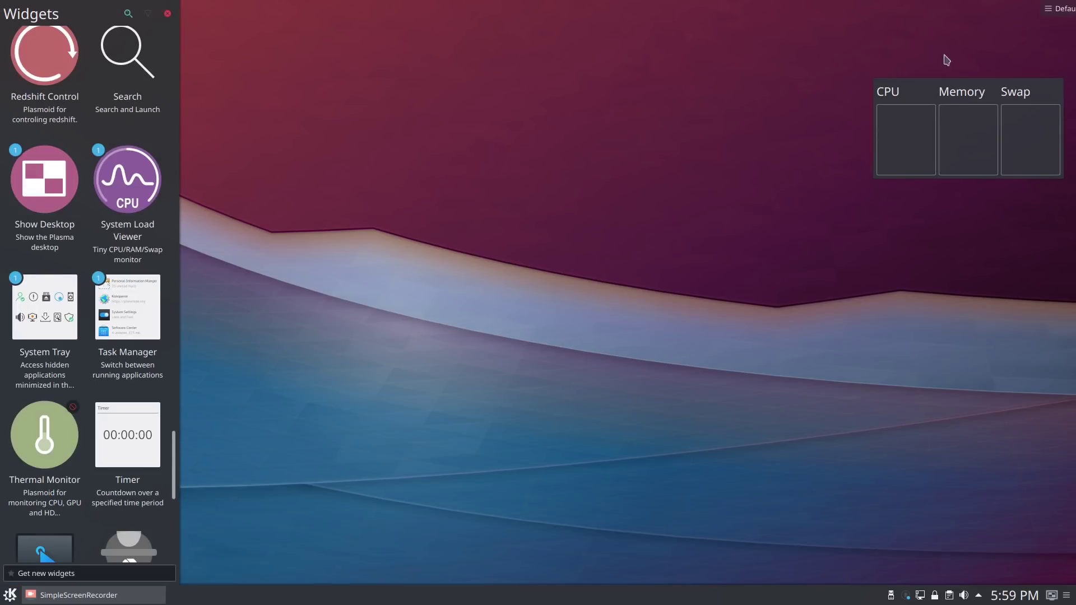
pyautogui.scroll(9, 79, 338)
pyautogui.moveTo(51, 280); pyautogui.dragTo(498, 301)
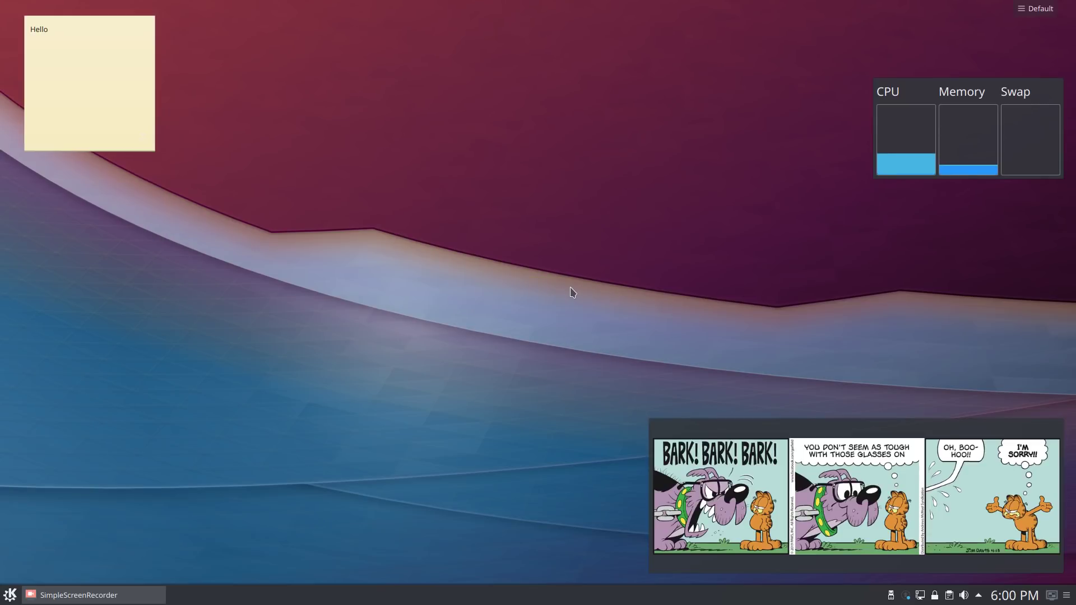
# Show the comic widget's strip at actual size and step back to the 4-12 strip
pyautogui.moveTo(817, 468)
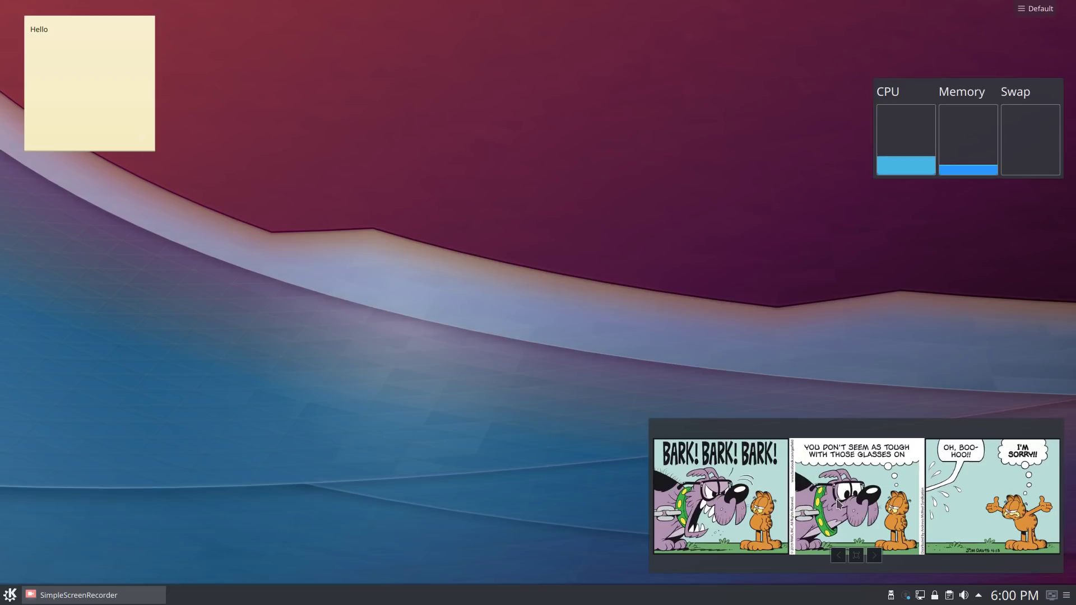
pyautogui.click(857, 557)
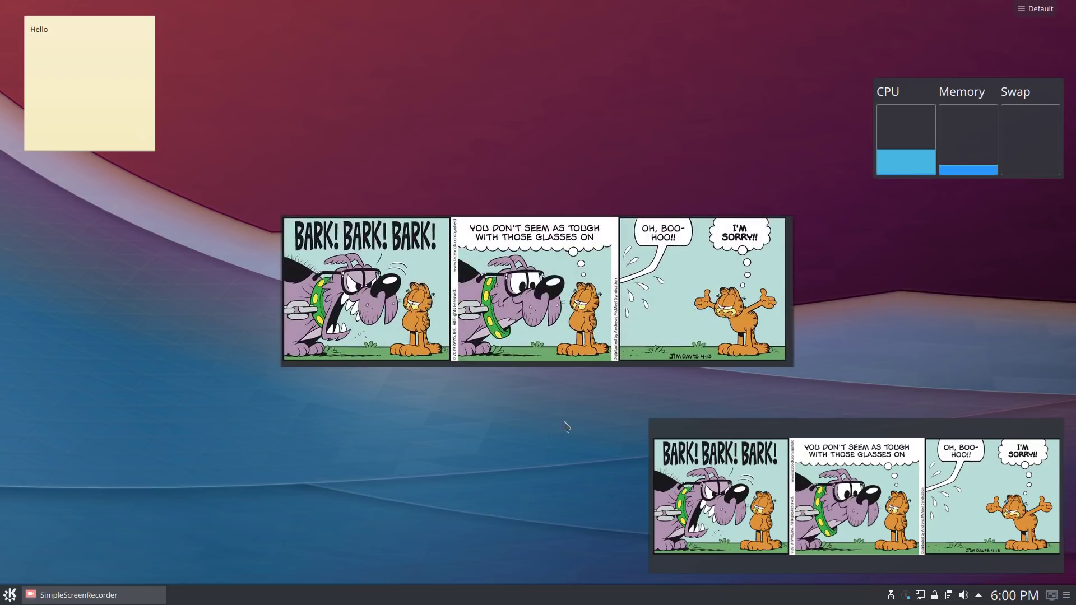
pyautogui.click(838, 556)
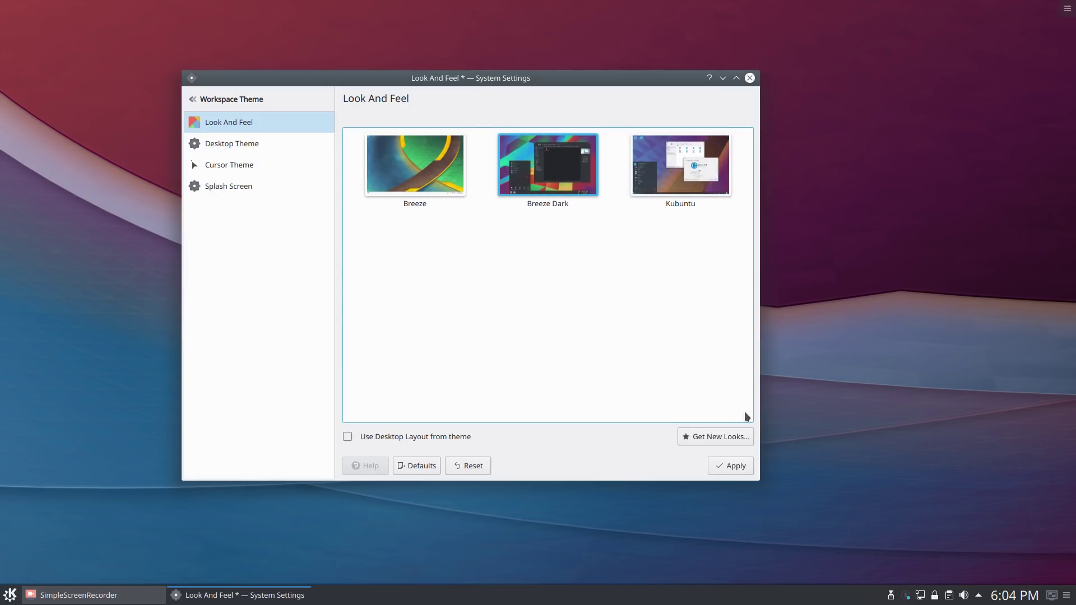
# Apply the Breeze Dark look, then browse the Desktop Theme and Cursor Theme pages
pyautogui.click(742, 466)
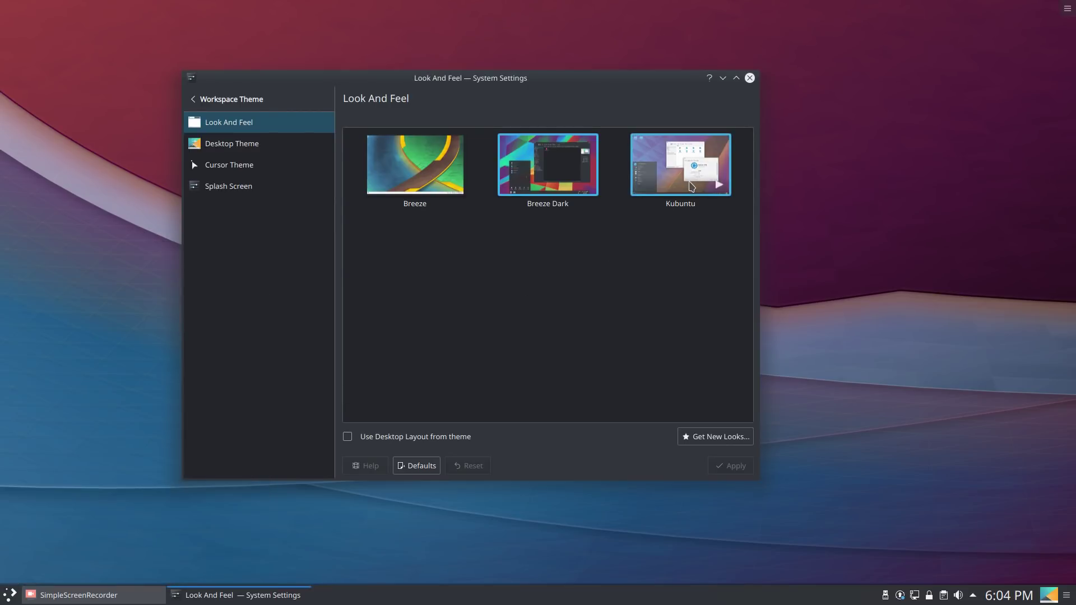
pyautogui.click(275, 143)
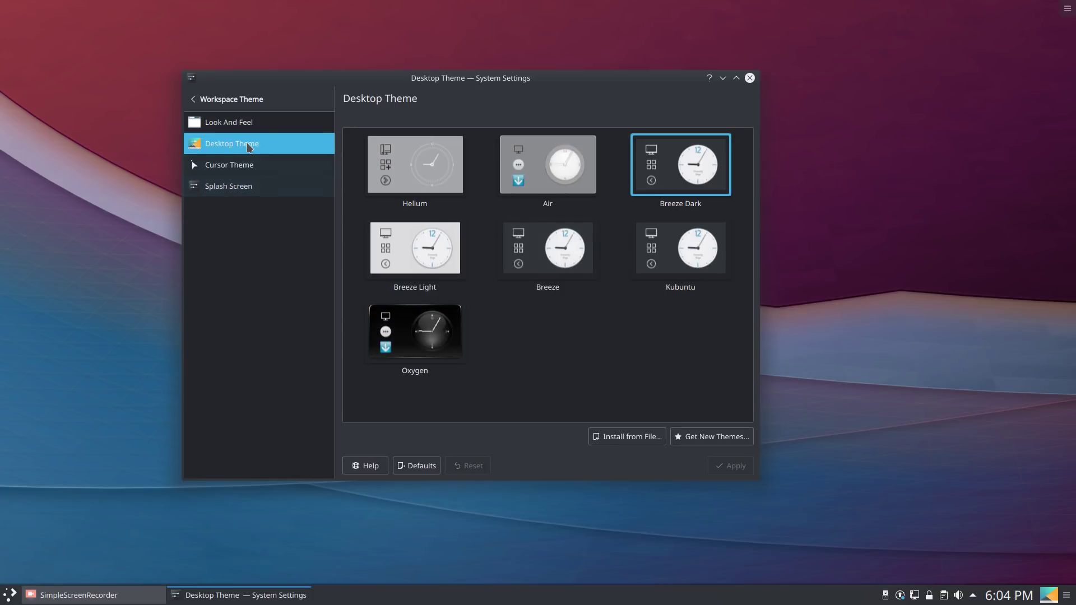
pyautogui.click(219, 164)
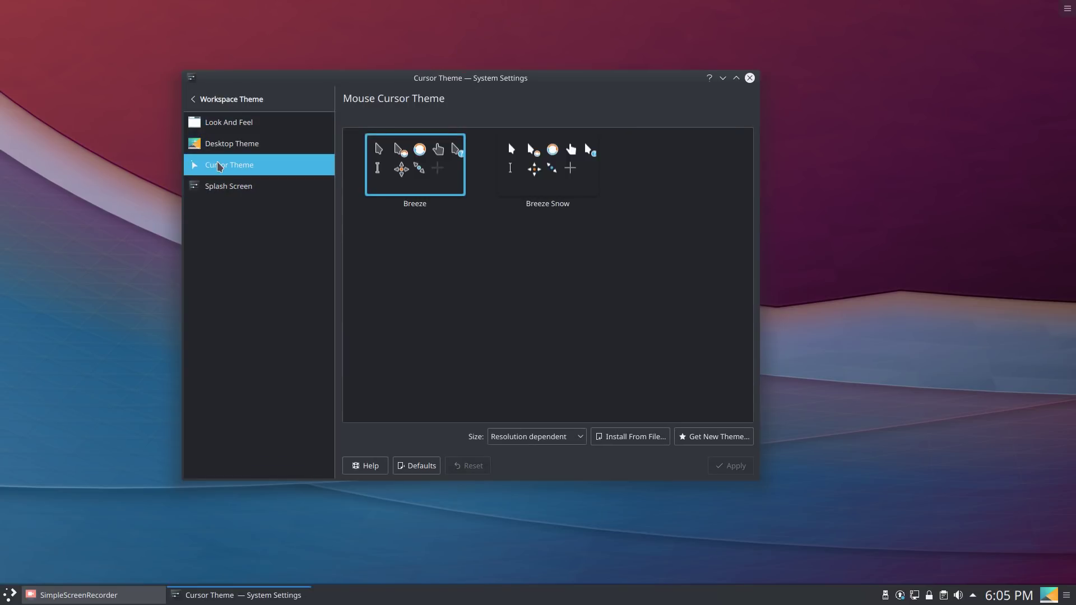
# Return to the settings categories and open the Colors page
pyautogui.press('super')
pyautogui.press('Escape')
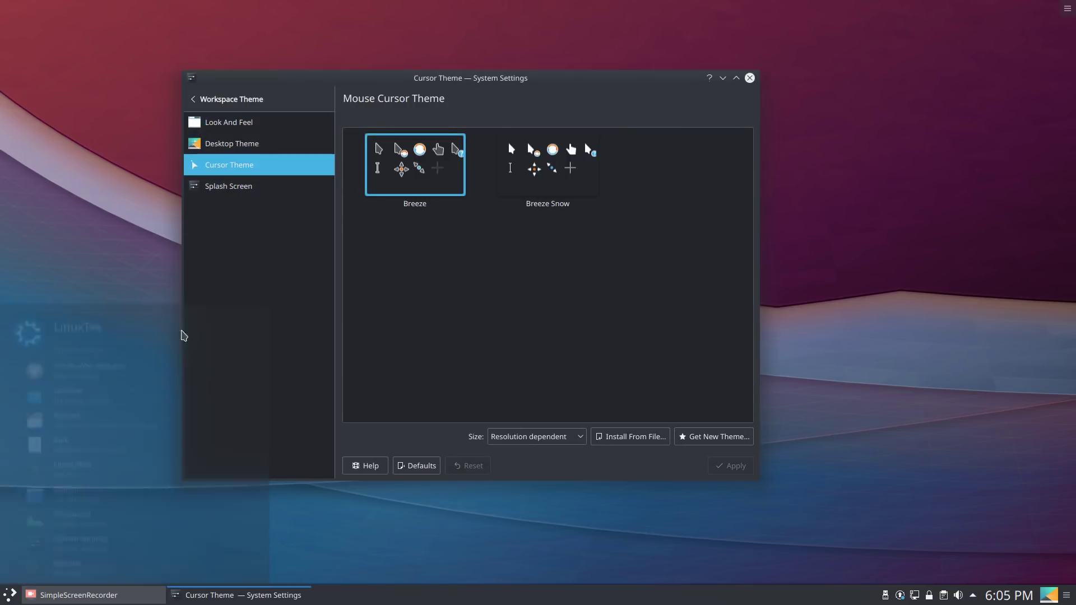
pyautogui.click(190, 94)
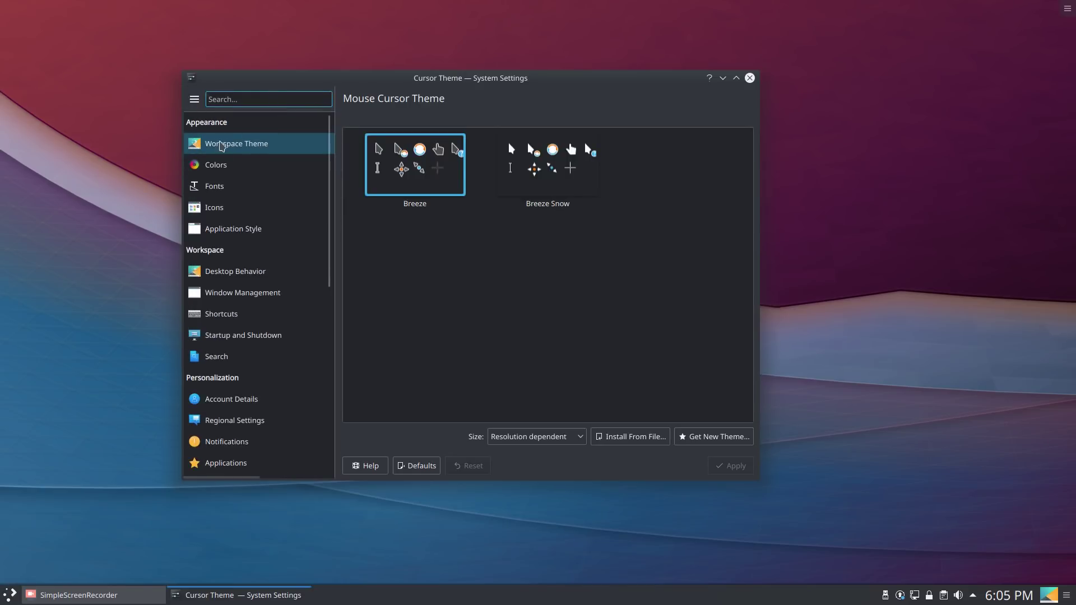
pyautogui.click(225, 166)
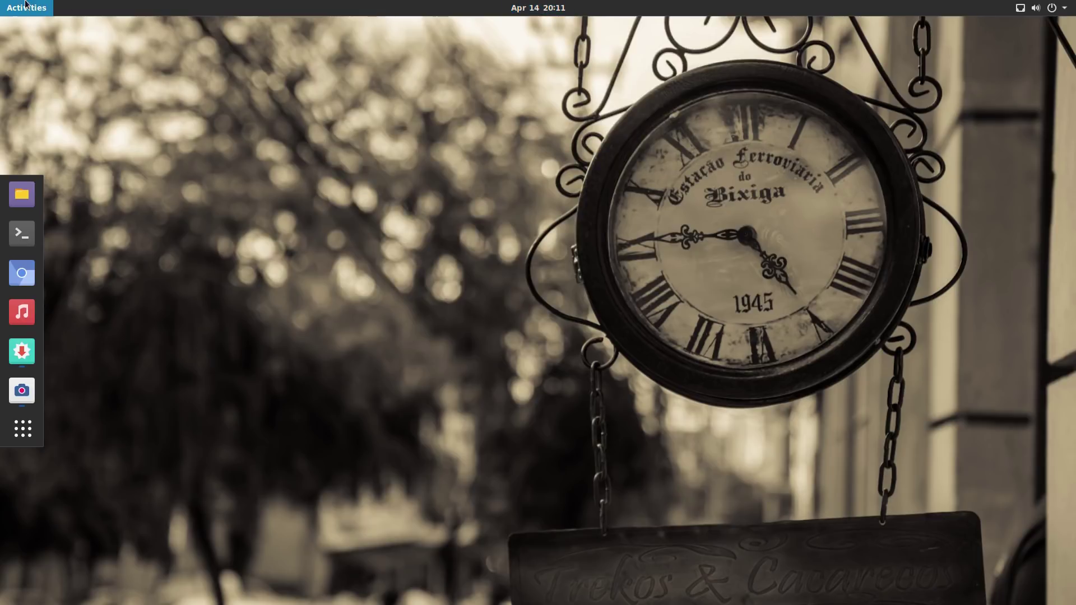
# Toggle the Activities overview, then open Show Applications and scroll to the next page
pyautogui.click(24, 6)
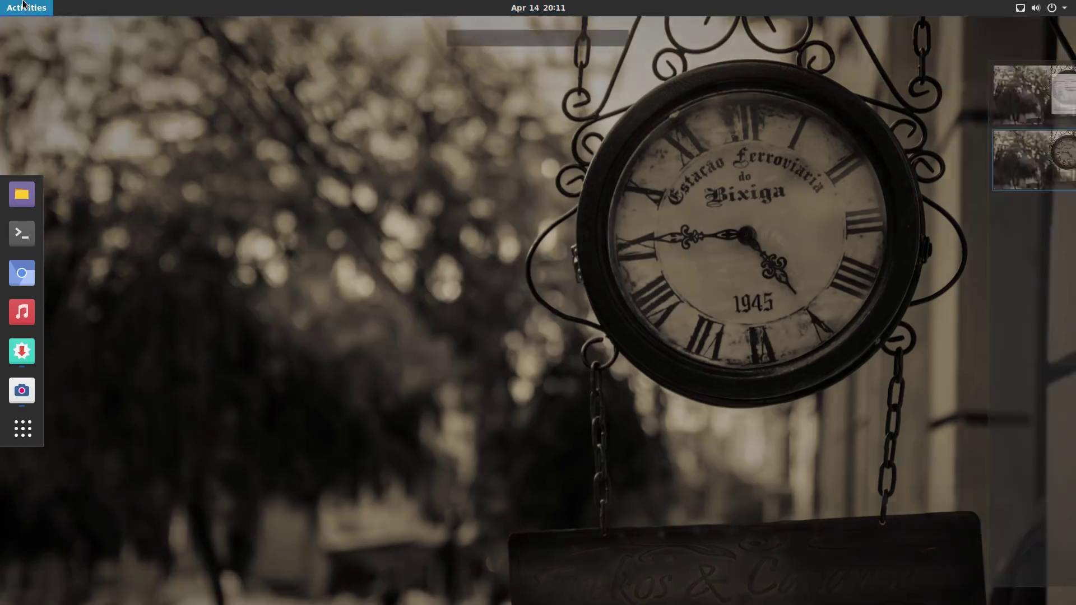
pyautogui.click(24, 7)
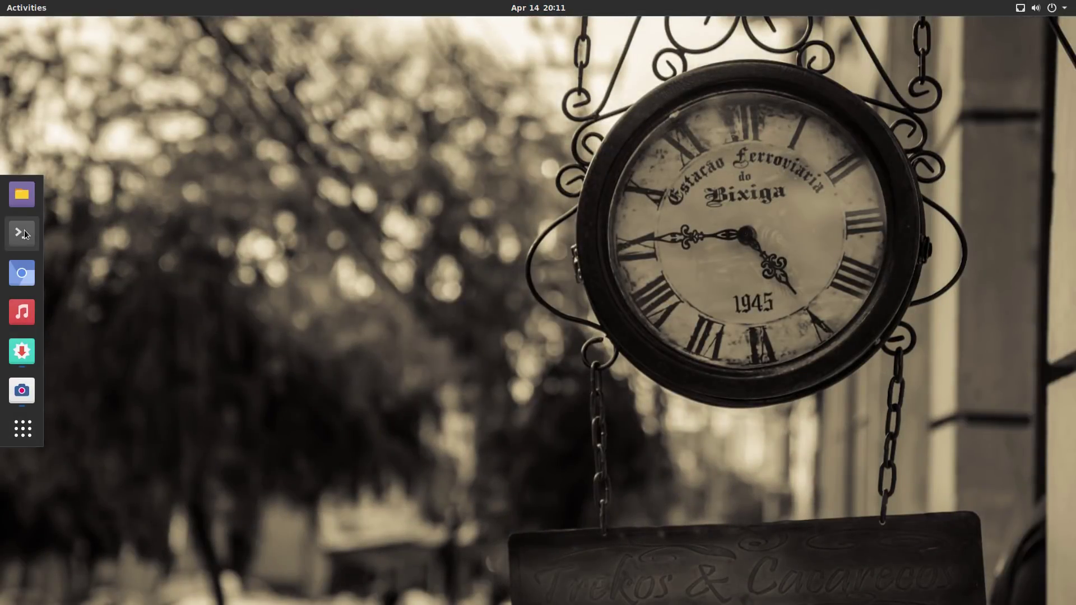
pyautogui.click(19, 424)
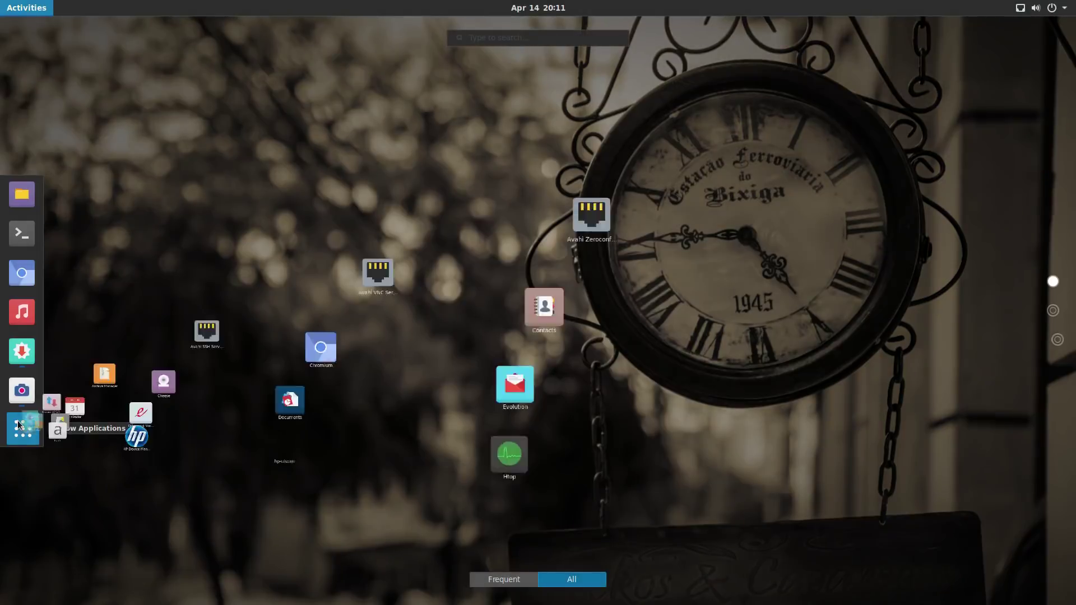
pyautogui.scroll(-1, 888, 282)
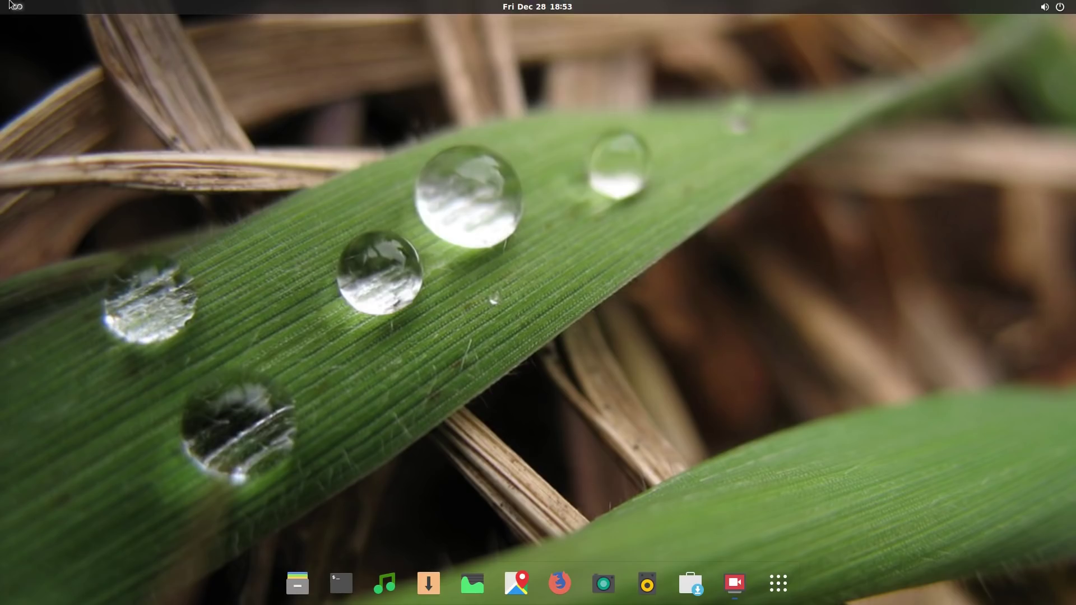
pyautogui.click(8, 4)
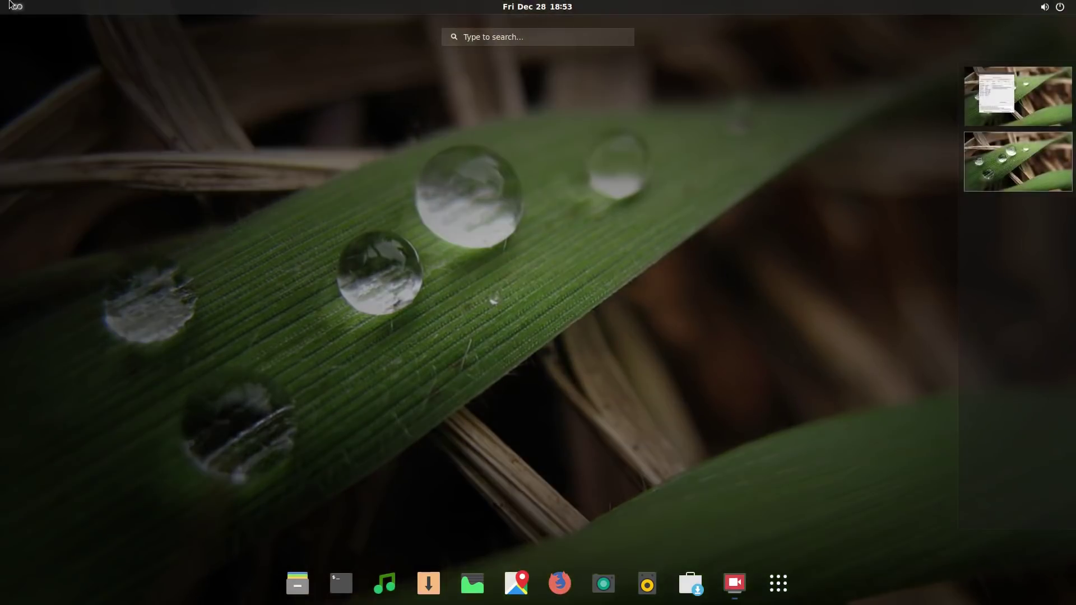
pyautogui.click(9, 4)
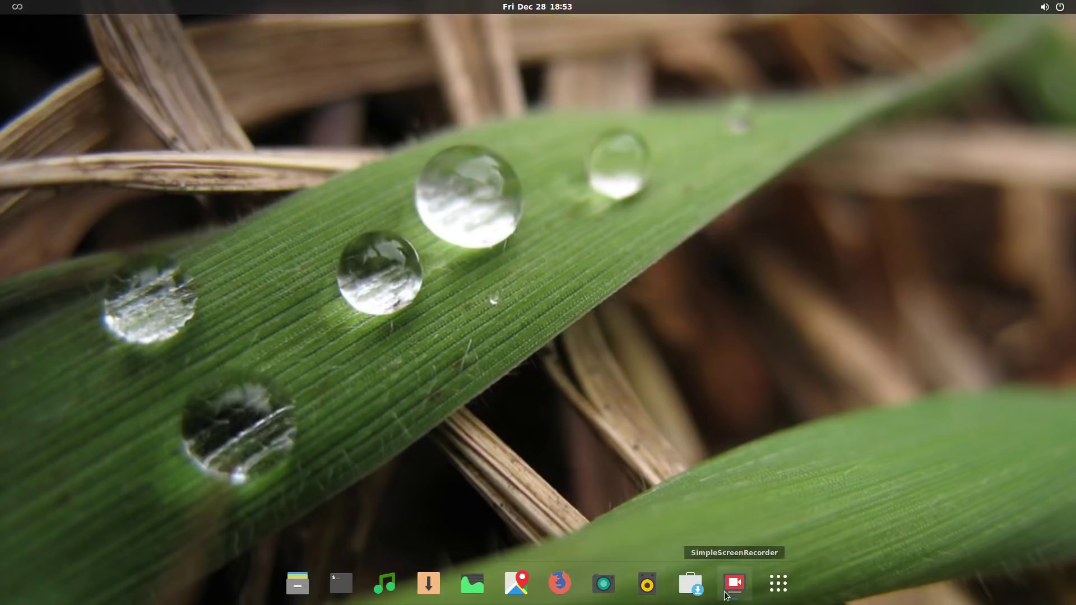
pyautogui.click(773, 587)
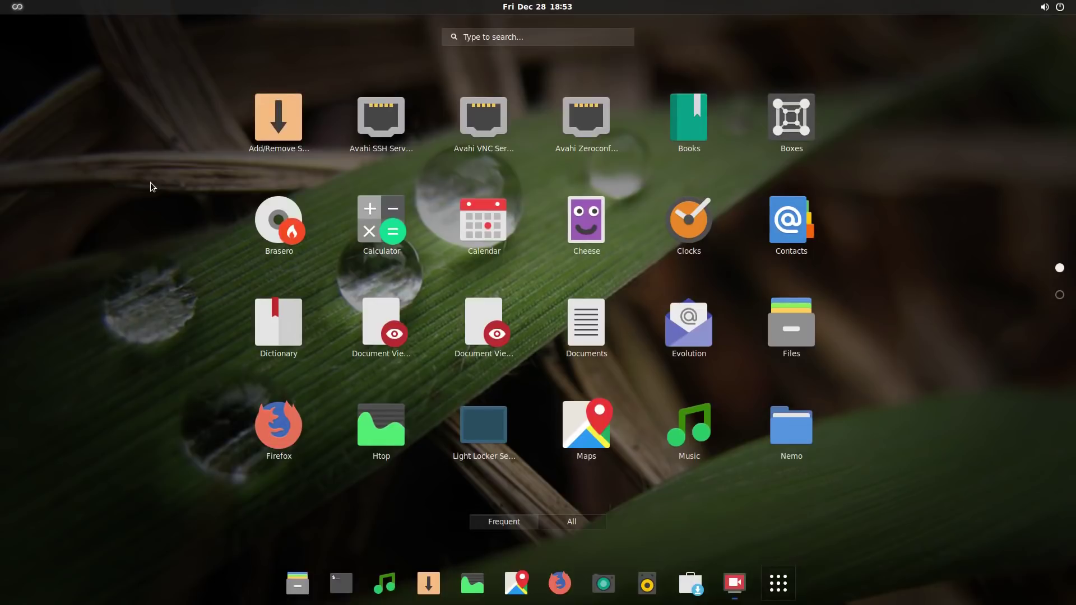
pyautogui.scroll(-1, 150, 183)
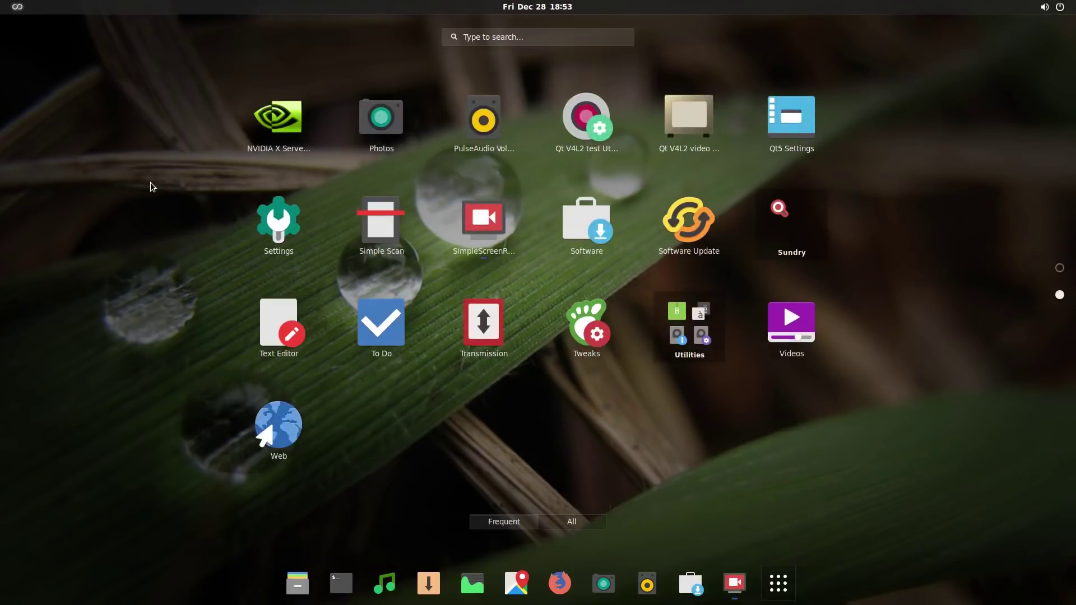
pyautogui.click(692, 328)
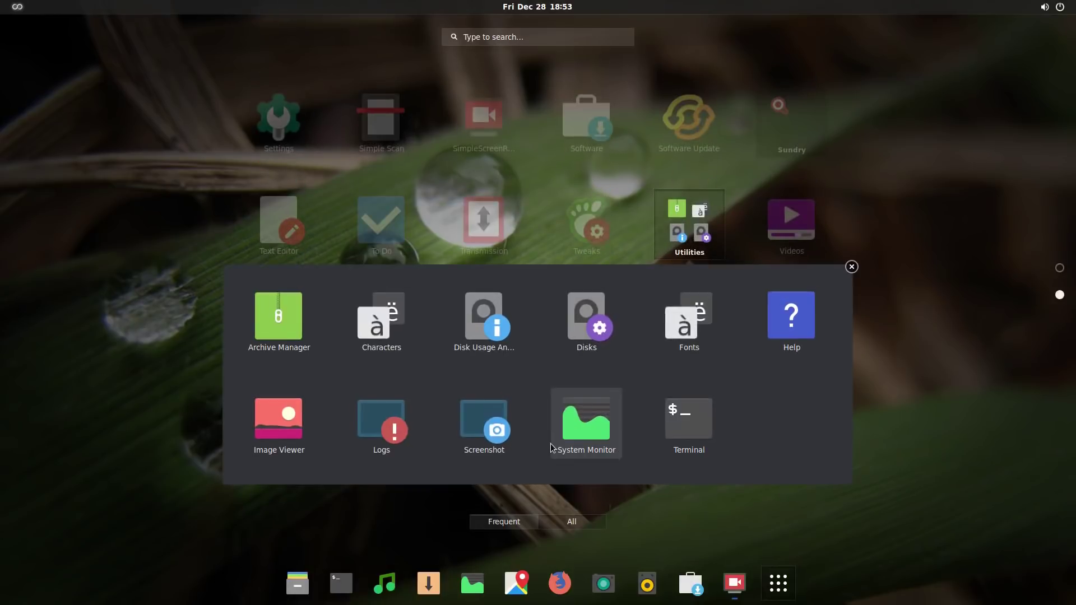
pyautogui.click(690, 243)
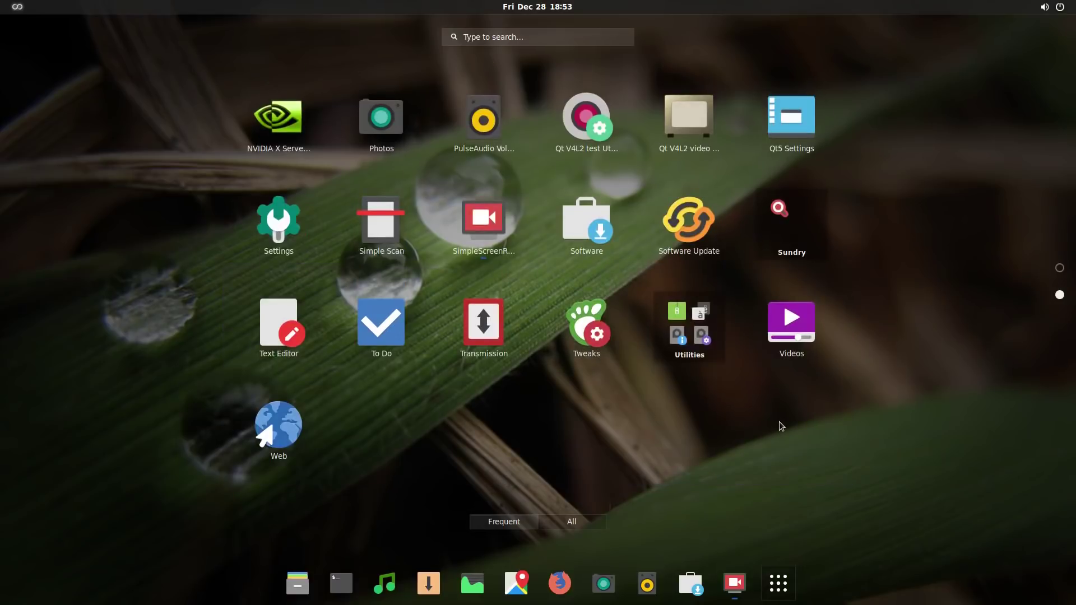
pyautogui.click(791, 227)
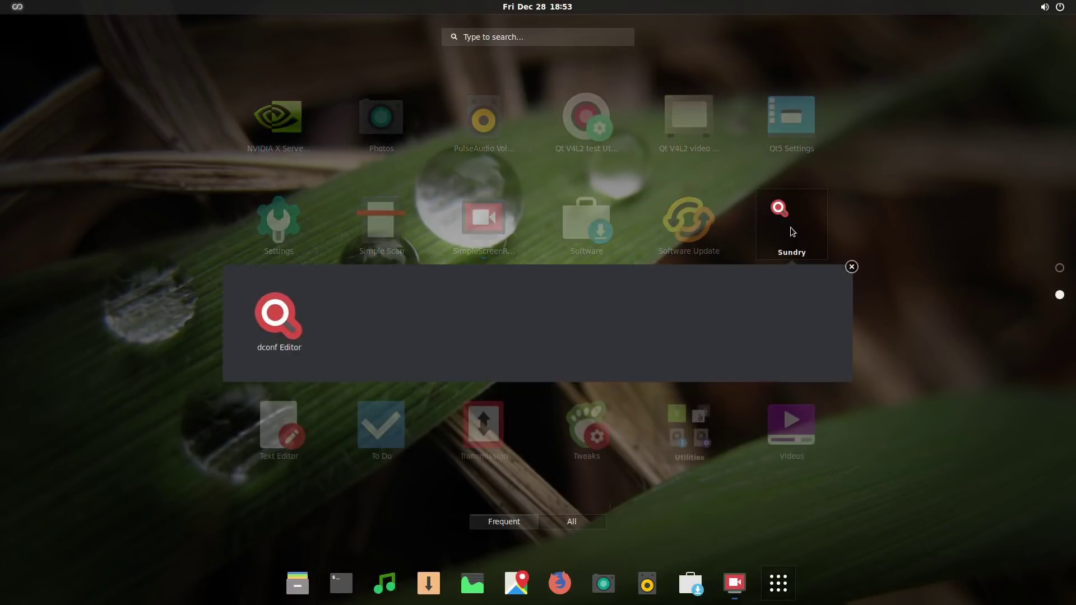
pyautogui.click(790, 227)
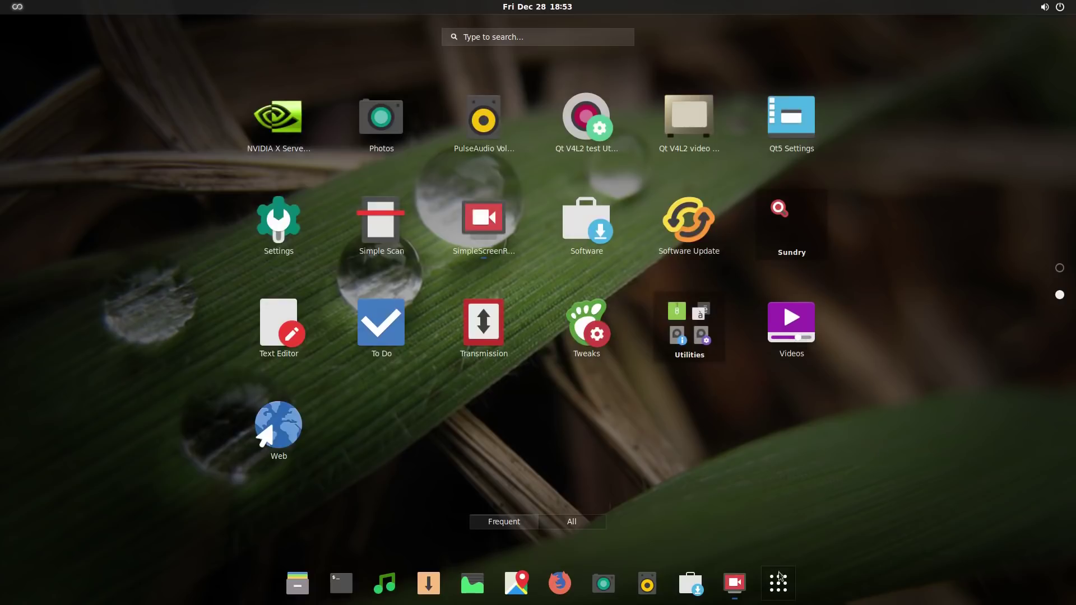
pyautogui.click(779, 575)
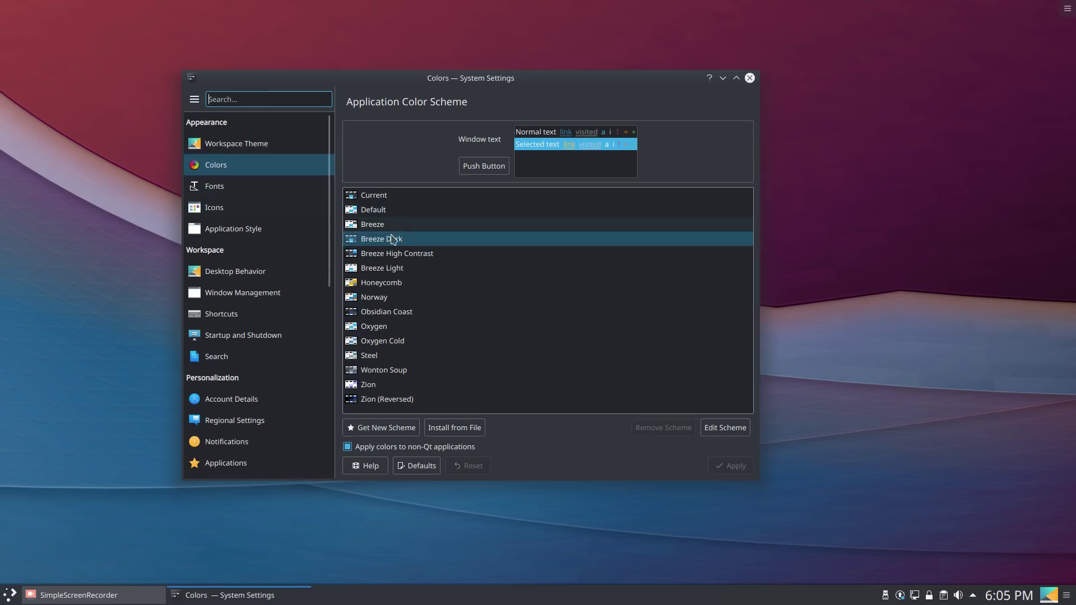
# Preview Breeze High Contrast, Breeze Light, Honeycomb, Norway and Obsidian Coast schemes, then discard the changes
pyautogui.click(403, 257)
pyautogui.click(412, 268)
pyautogui.click(418, 282)
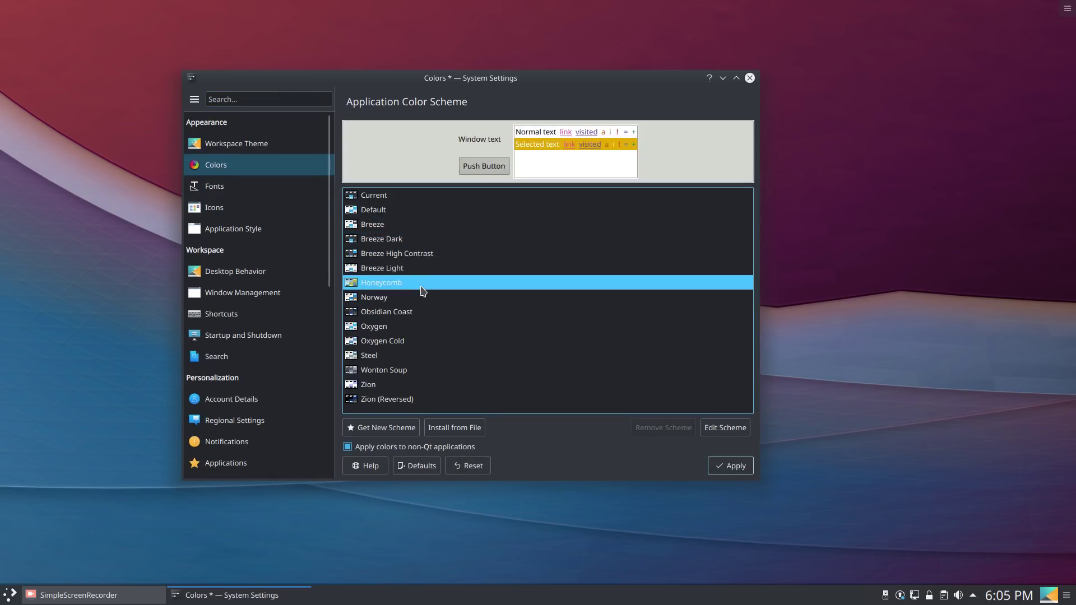
pyautogui.click(423, 297)
pyautogui.click(430, 312)
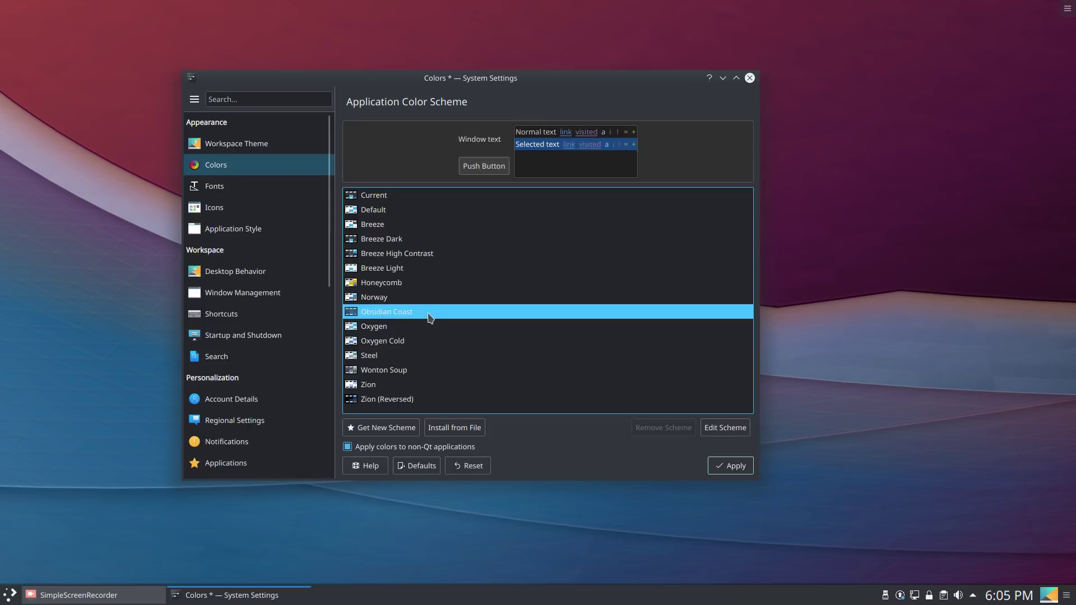
pyautogui.click(255, 186)
pyautogui.click(511, 287)
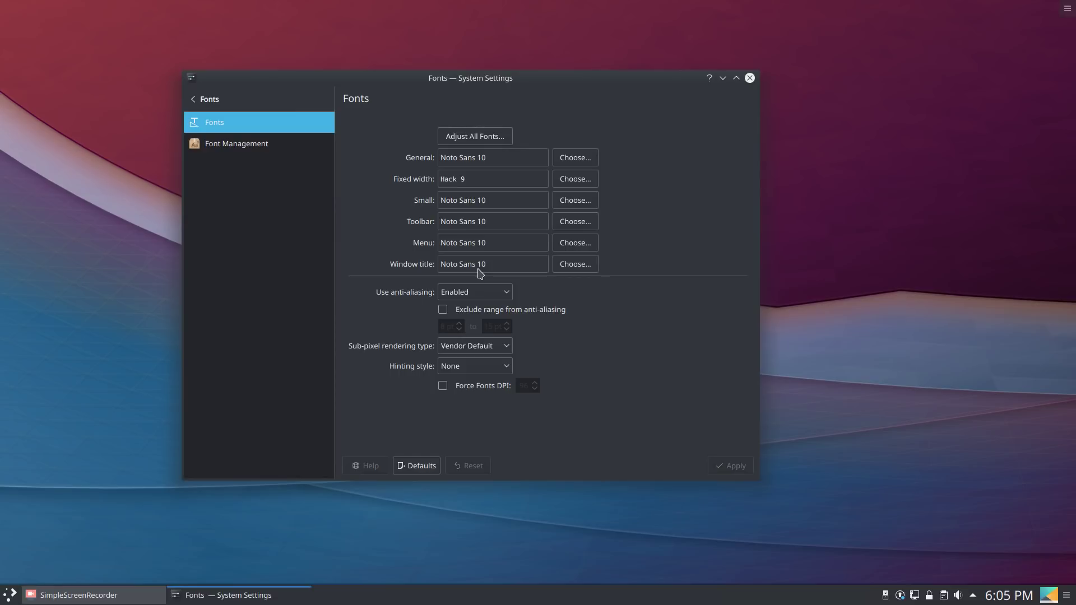
# Open the Icons settings page and scroll through the icon themes
pyautogui.click(233, 97)
pyautogui.click(248, 209)
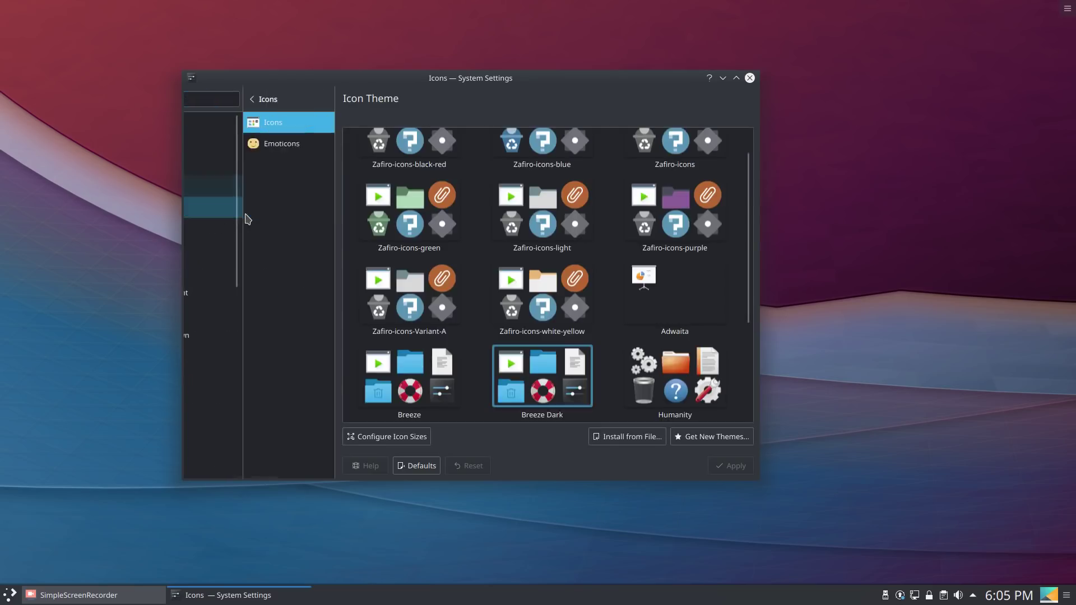
pyautogui.scroll(1, 561, 340)
pyautogui.scroll(-5, 561, 341)
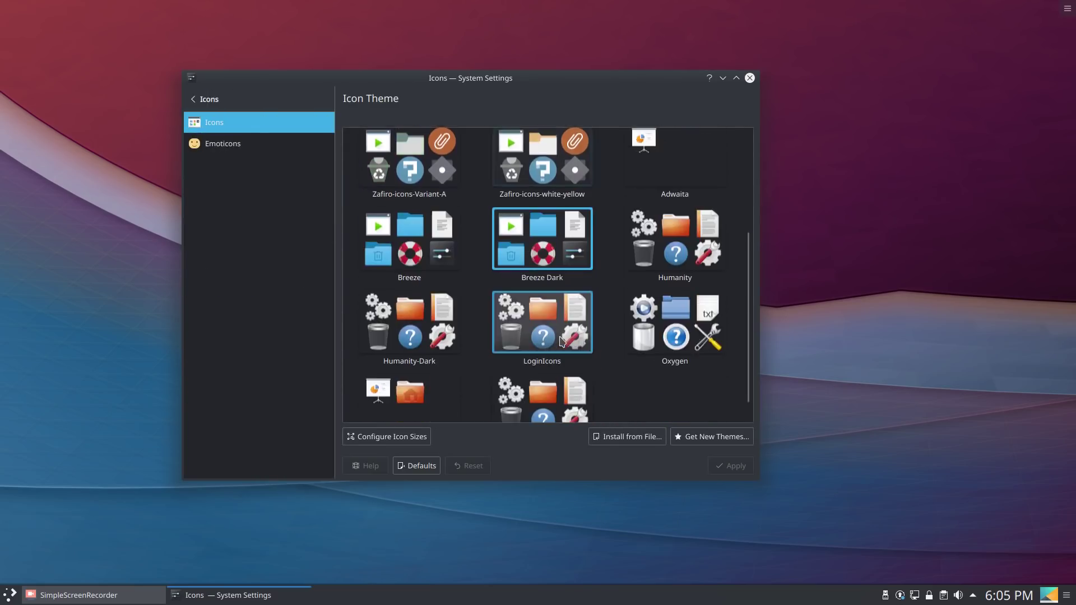
# Open Application Style settings, then restore the maximized Files window and move it
pyautogui.click(204, 94)
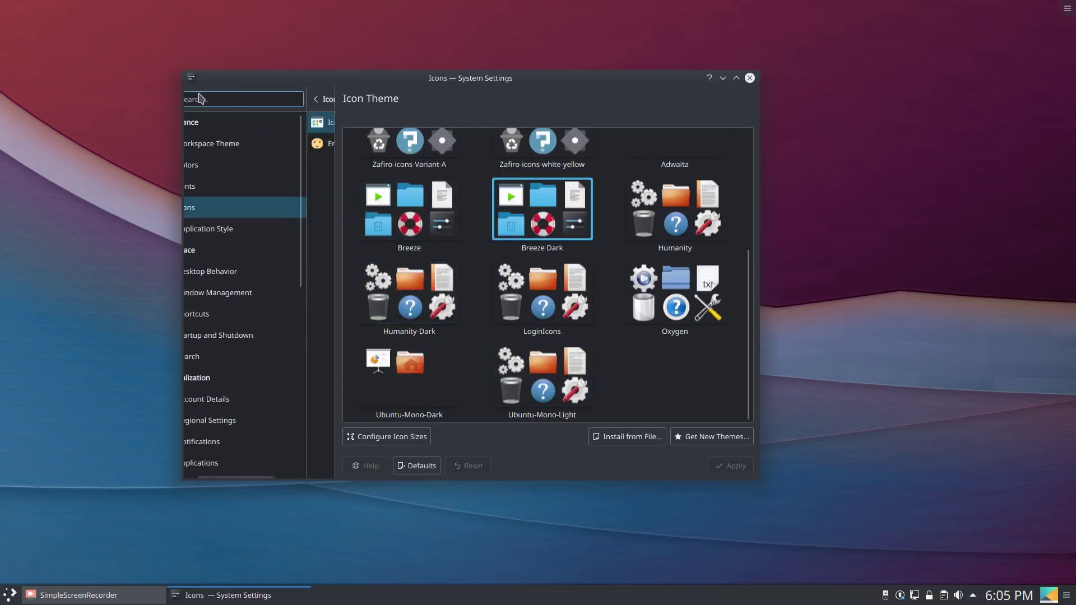
pyautogui.click(232, 228)
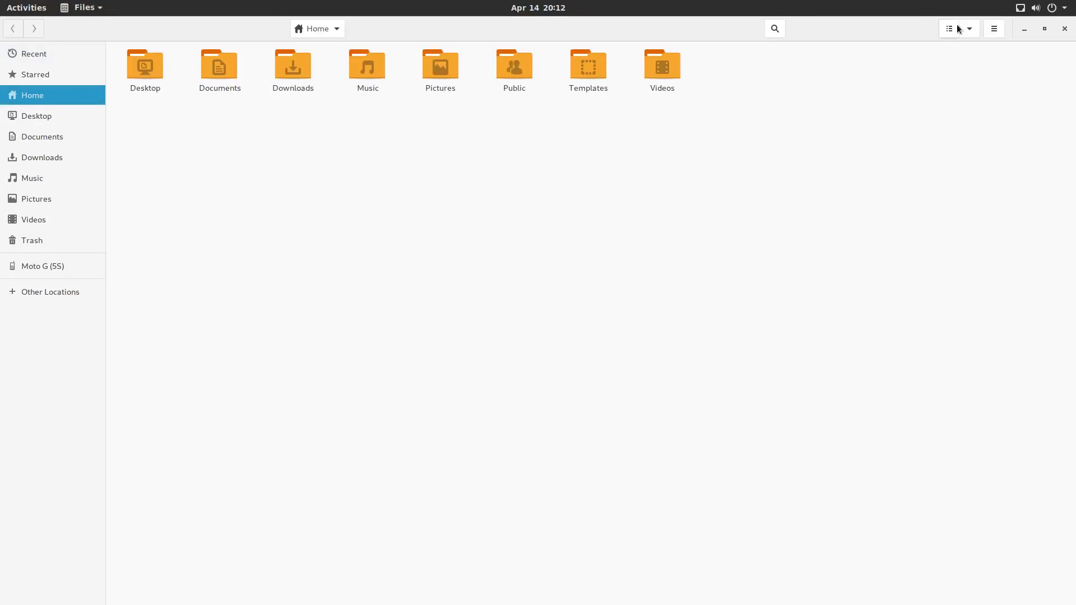
pyautogui.click(1044, 28)
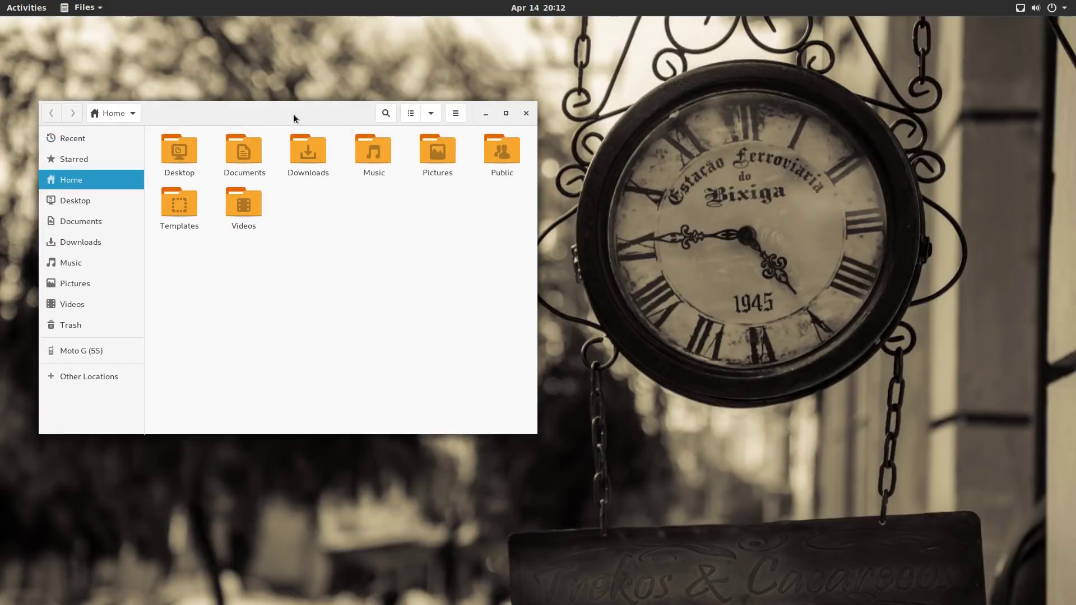
pyautogui.moveTo(294, 114); pyautogui.dragTo(448, 133)
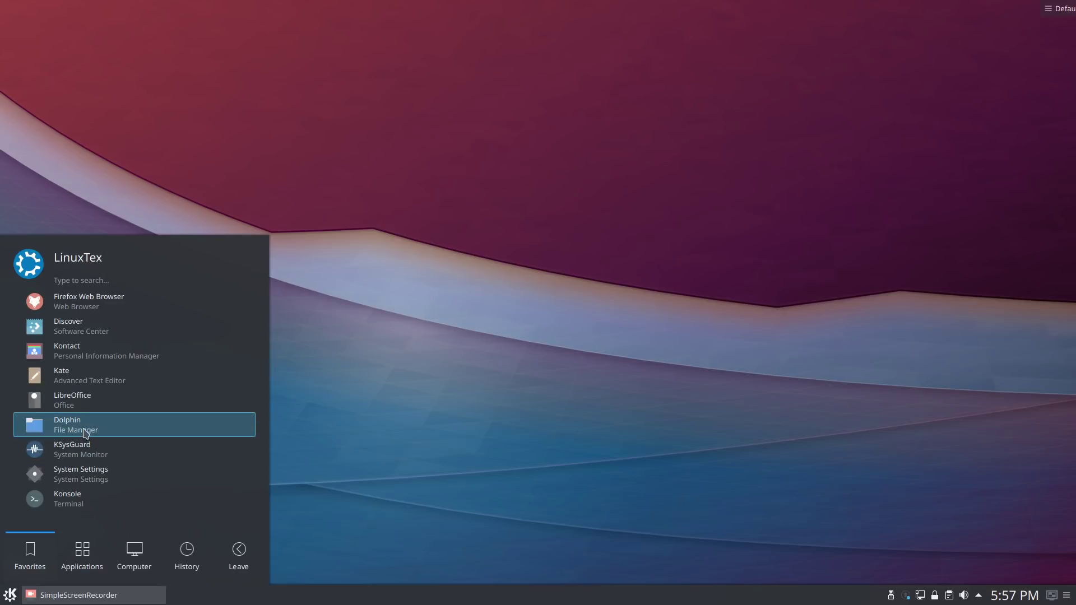
# Launch Dolphin, restore and centre its window, then open Downloads in Places
pyautogui.click(87, 421)
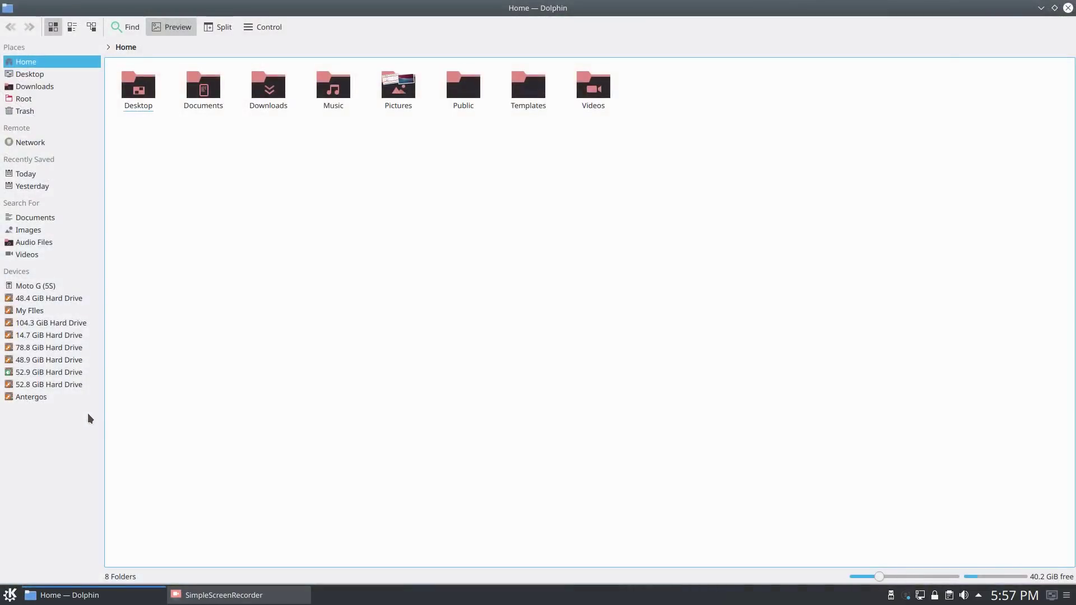
pyautogui.click(1056, 9)
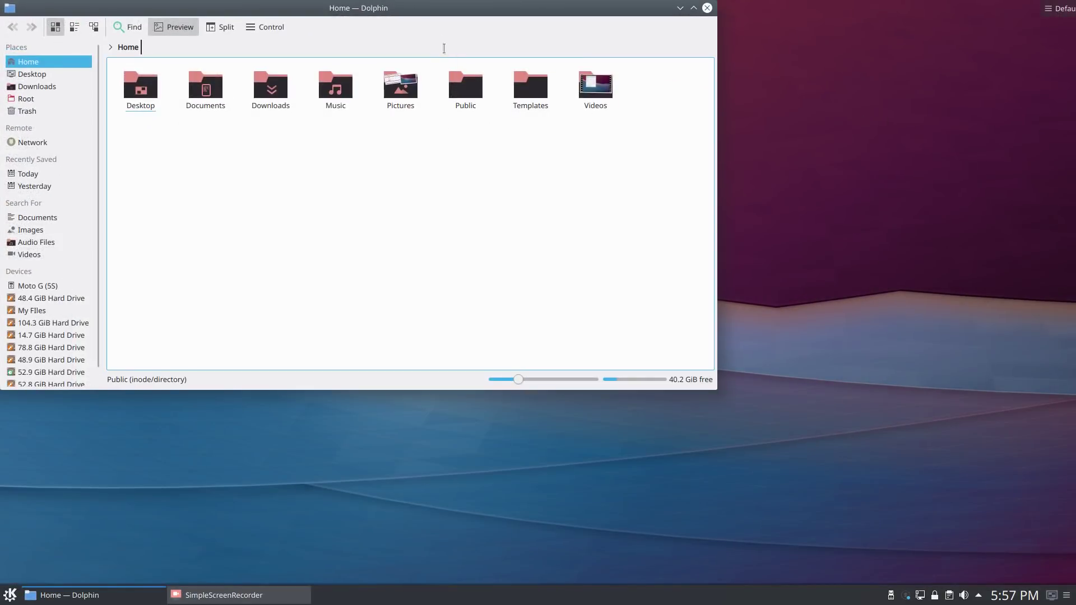
pyautogui.moveTo(401, 14); pyautogui.dragTo(680, 92)
pyautogui.click(335, 157)
pyautogui.click(336, 170)
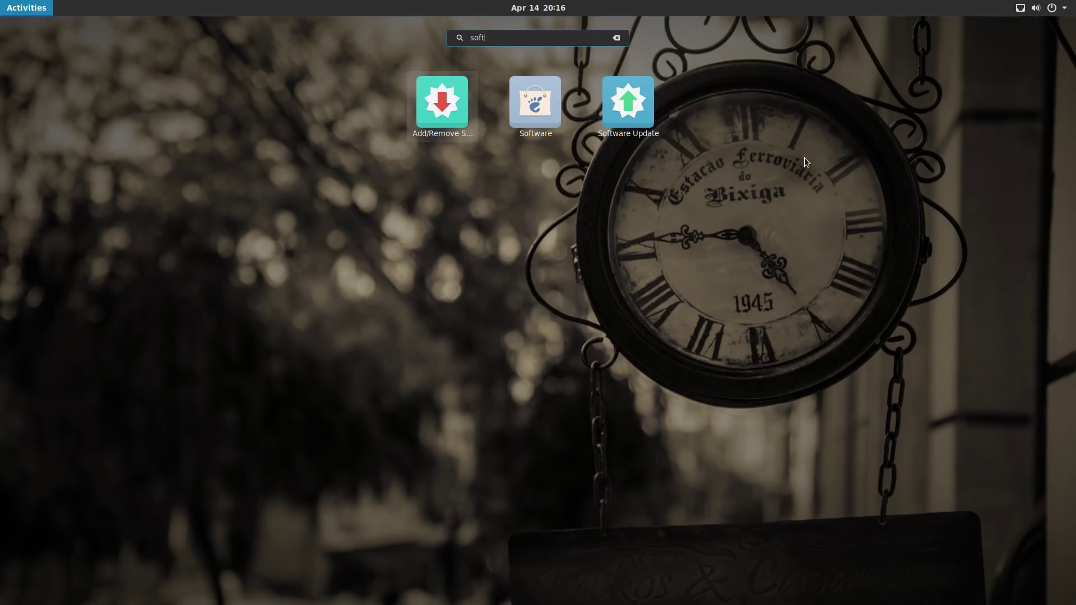
# Open Software's Audio & Video category and view VLC's third and second screenshots
pyautogui.click(544, 110)
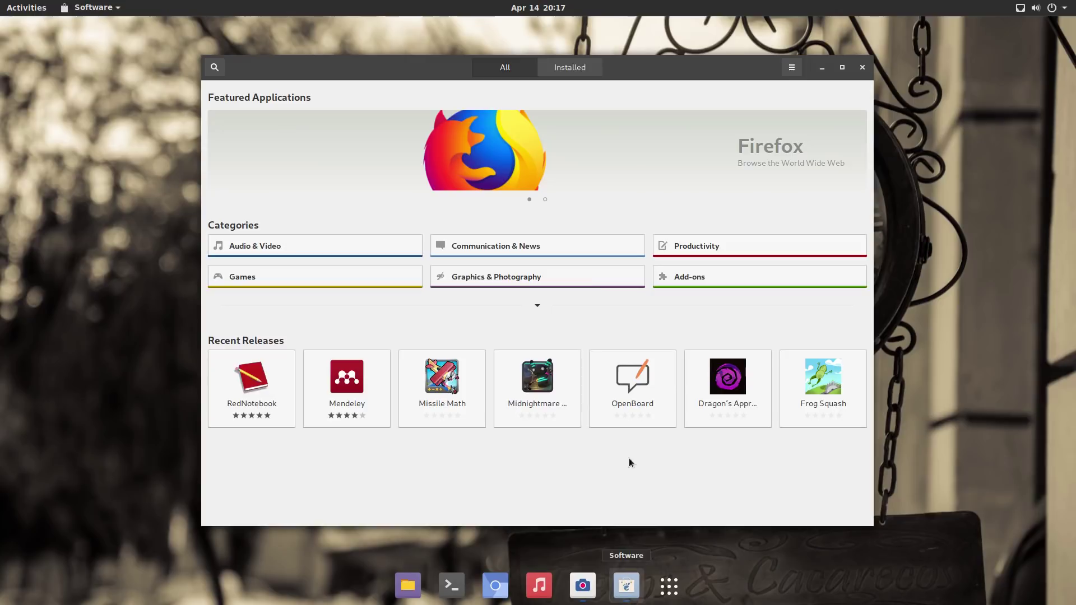
pyautogui.click(280, 250)
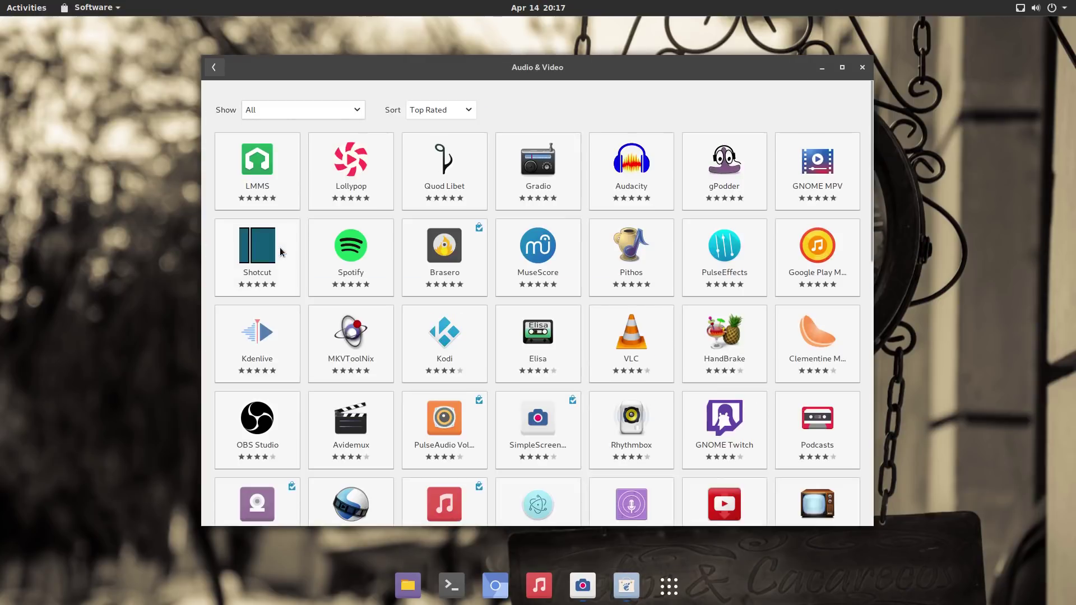
pyautogui.scroll(-5, 405, 243)
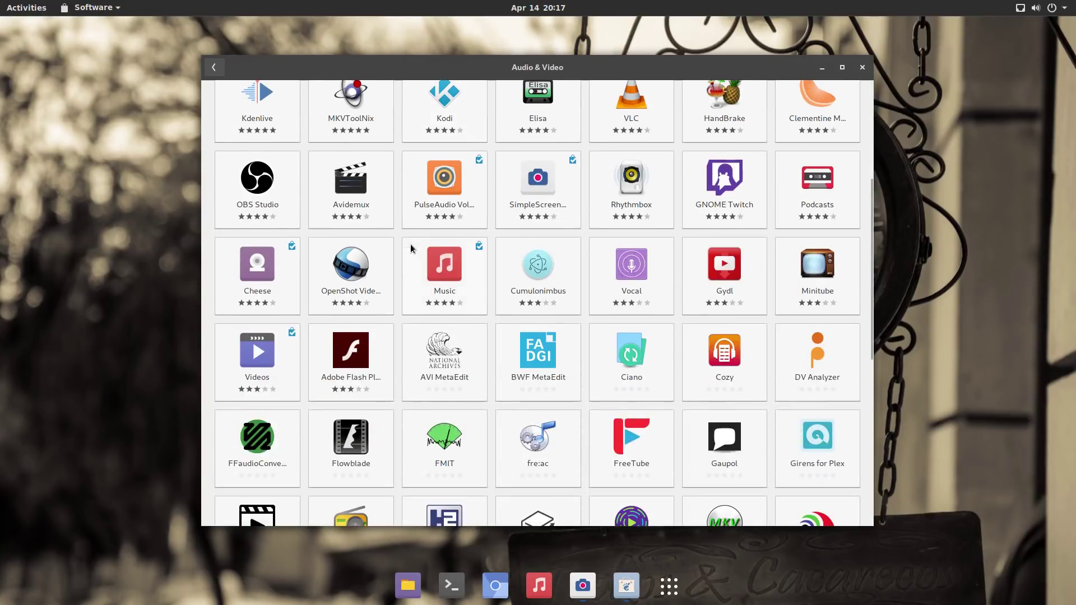
pyautogui.scroll(4, 556, 290)
pyautogui.click(631, 289)
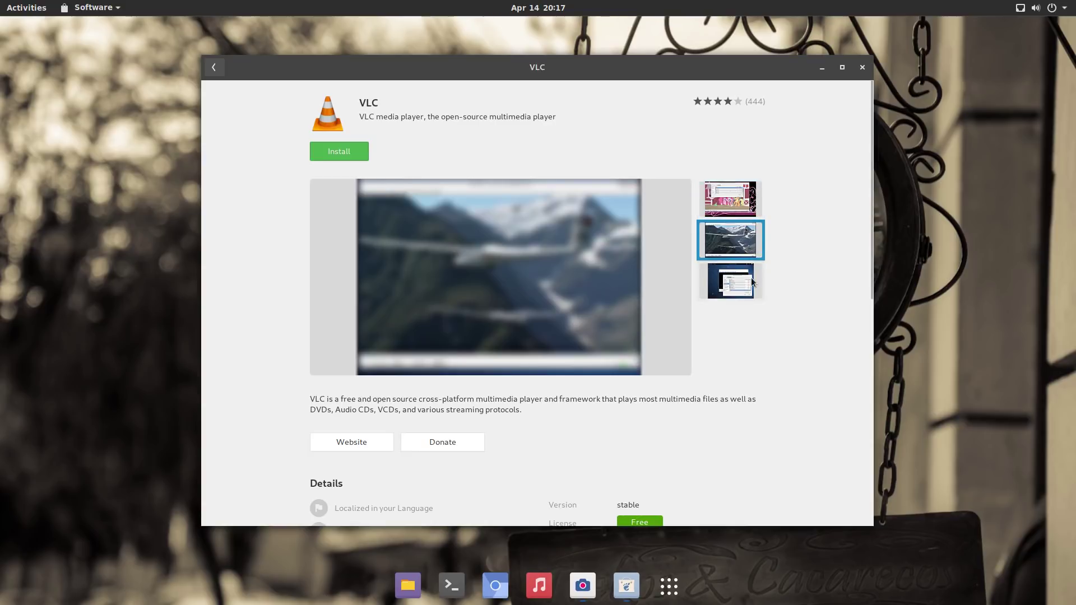
pyautogui.click(751, 277)
pyautogui.click(740, 239)
# Go back and view MuseScore's details with its second and third screenshots
pyautogui.click(223, 70)
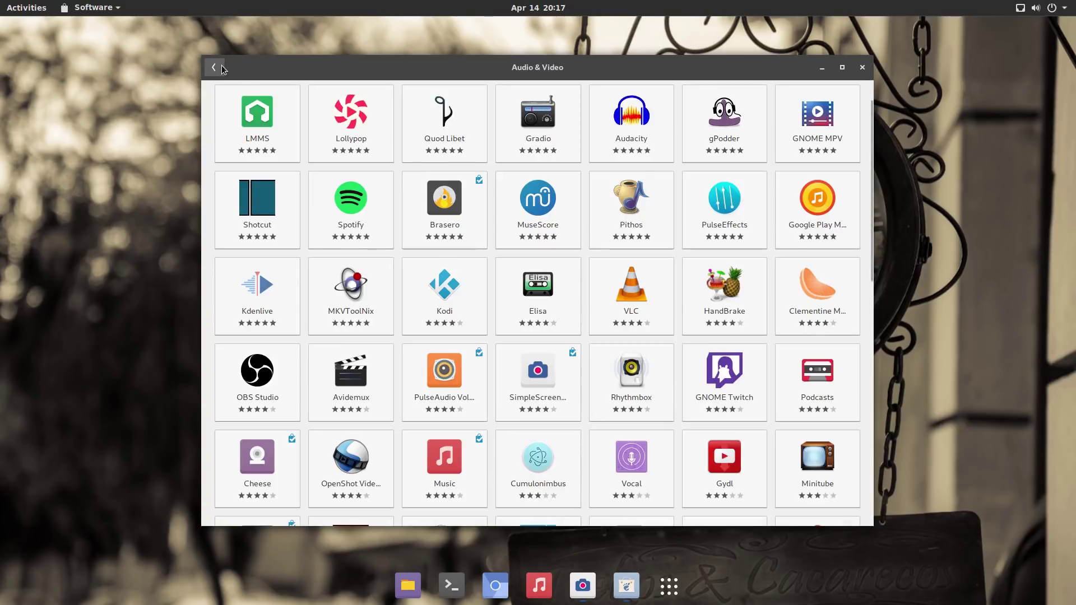
pyautogui.click(513, 201)
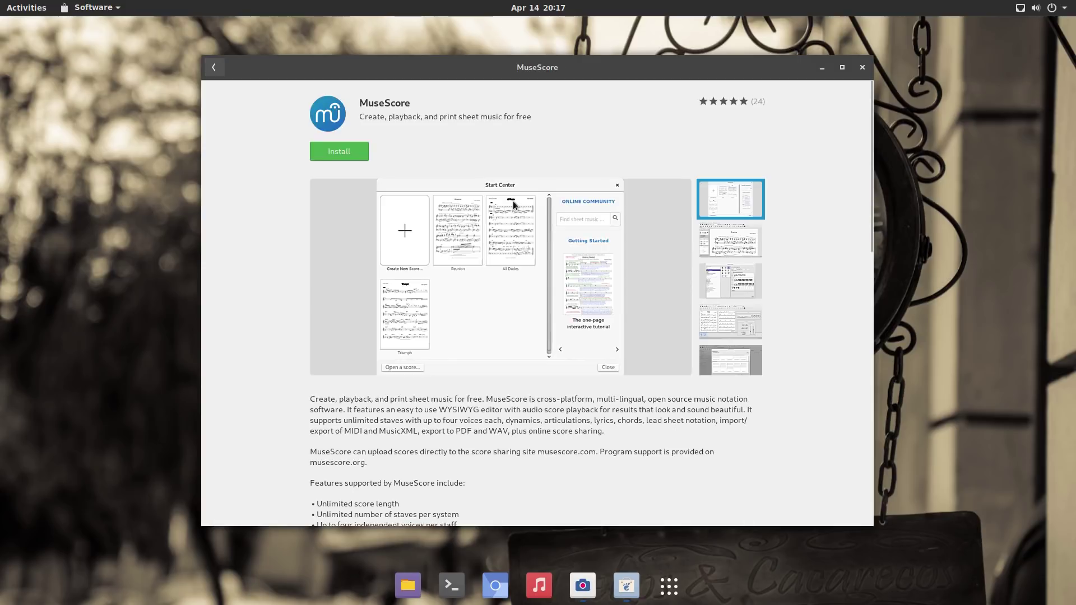
pyautogui.click(732, 238)
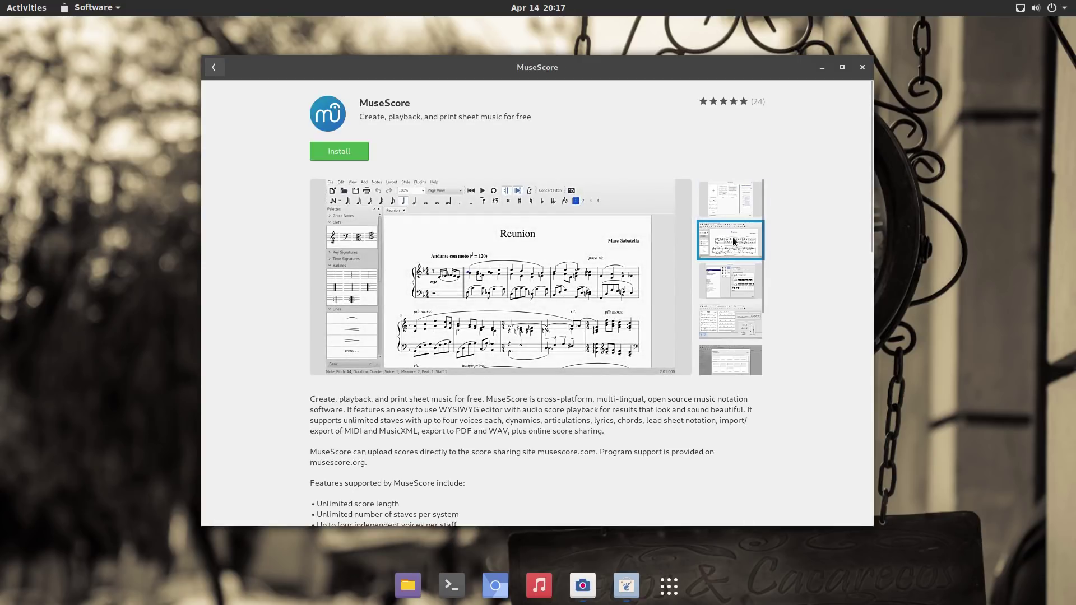
pyautogui.click(732, 278)
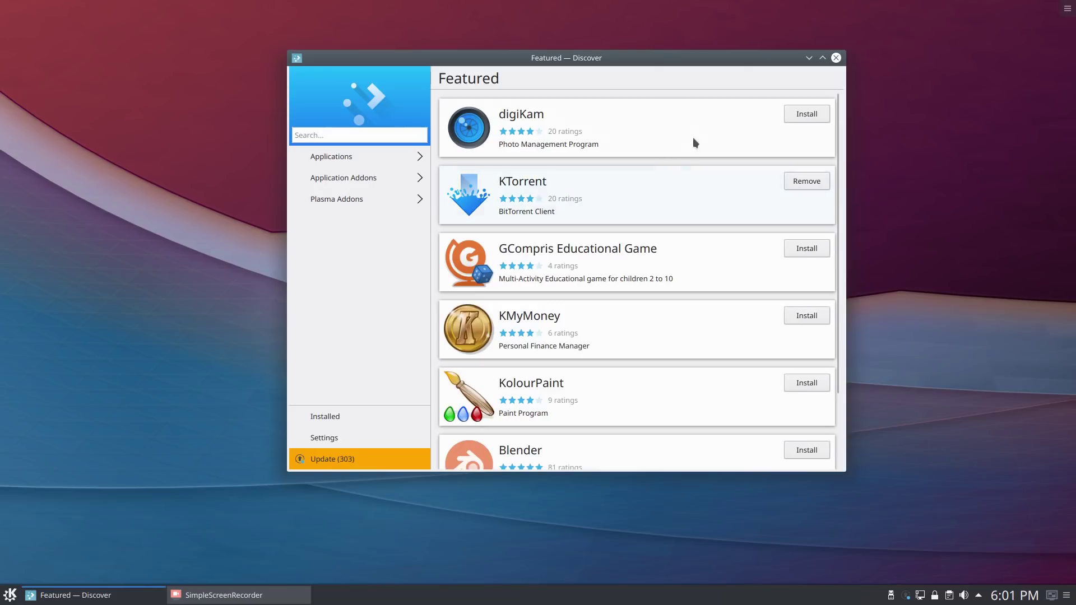
# Maximize Discover, open digiKam's page, then browse Applications and go back
pyautogui.click(823, 58)
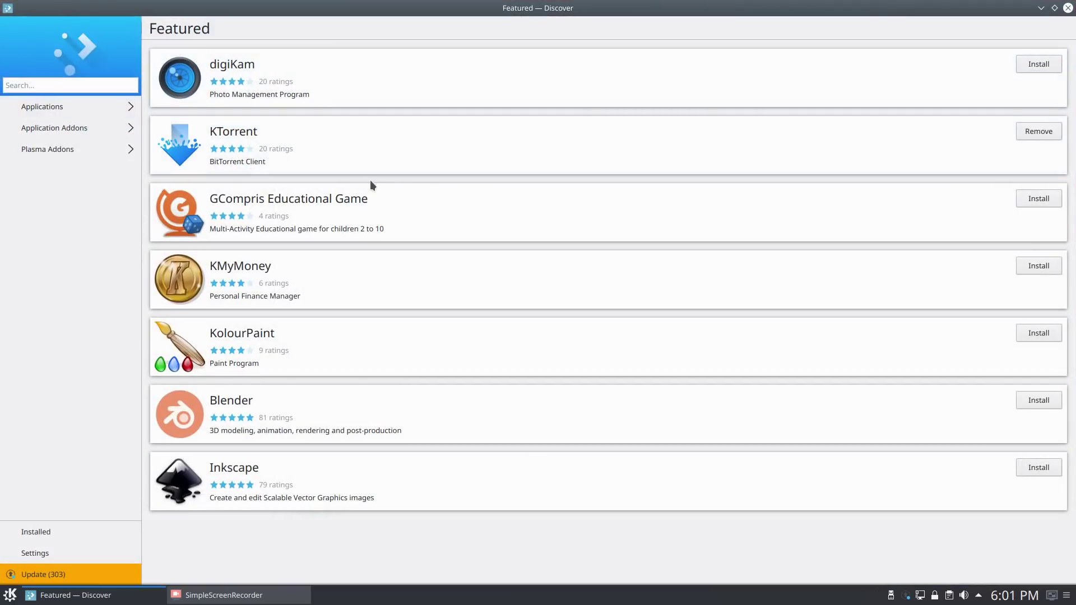
pyautogui.click(334, 76)
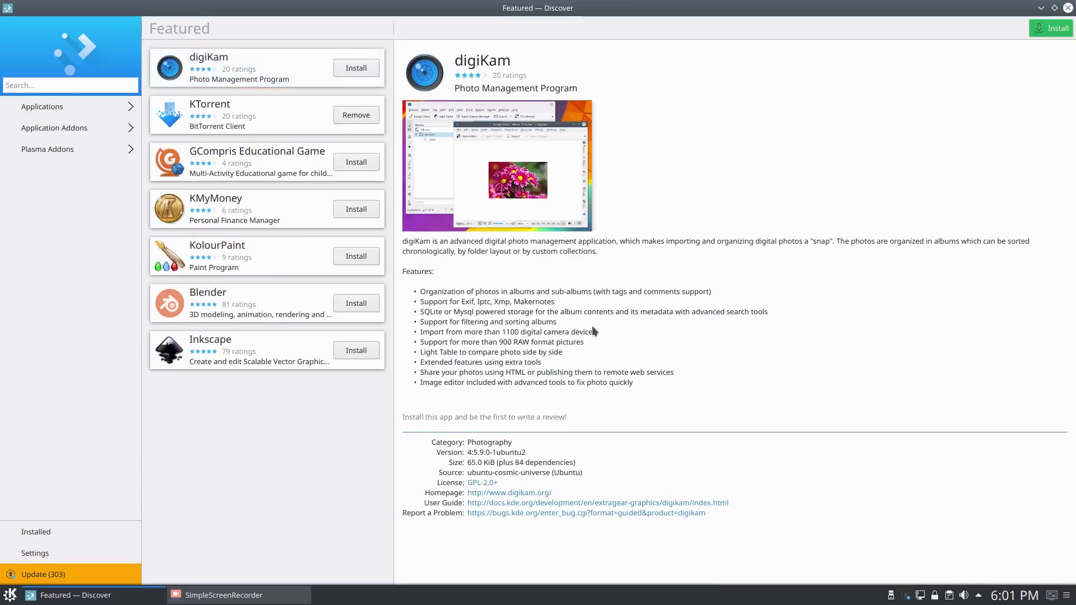
pyautogui.click(88, 110)
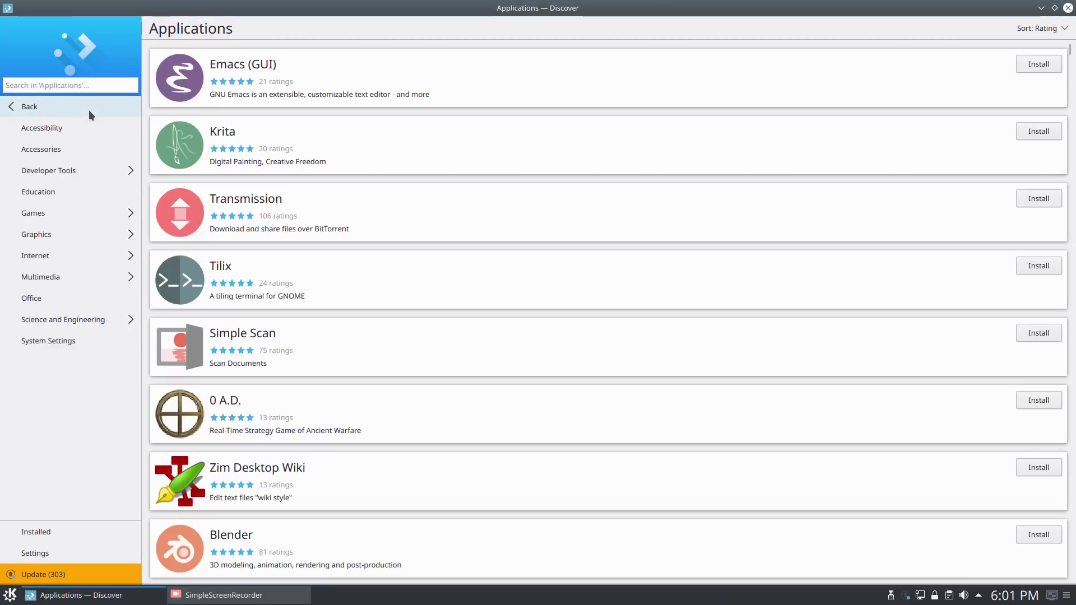
pyautogui.click(32, 111)
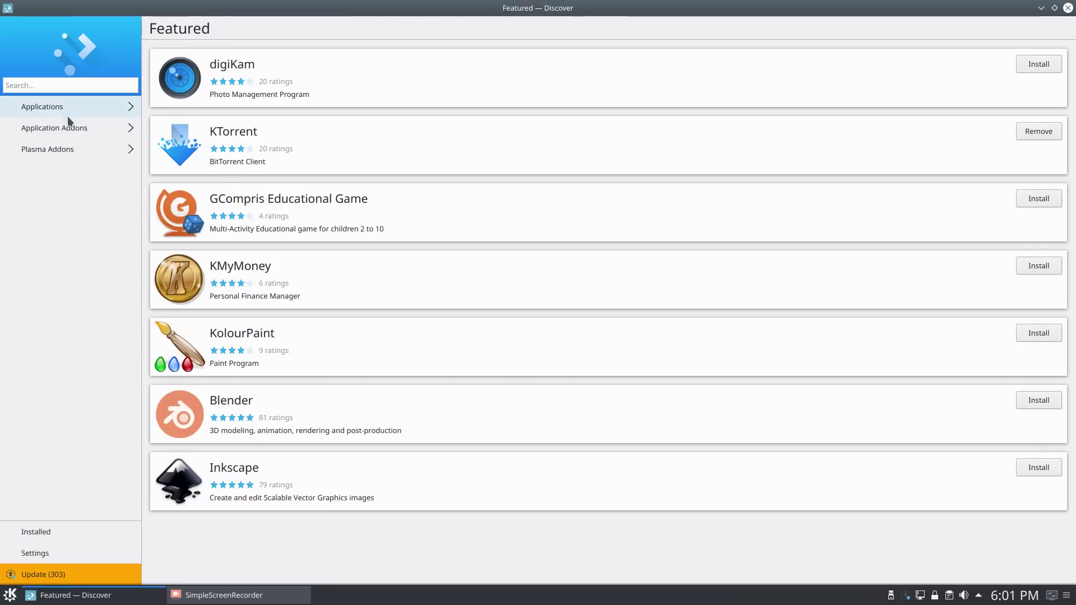
# Browse Konsole's add-ons under Application Addons, then open the Plasma Addons listing
pyautogui.click(67, 128)
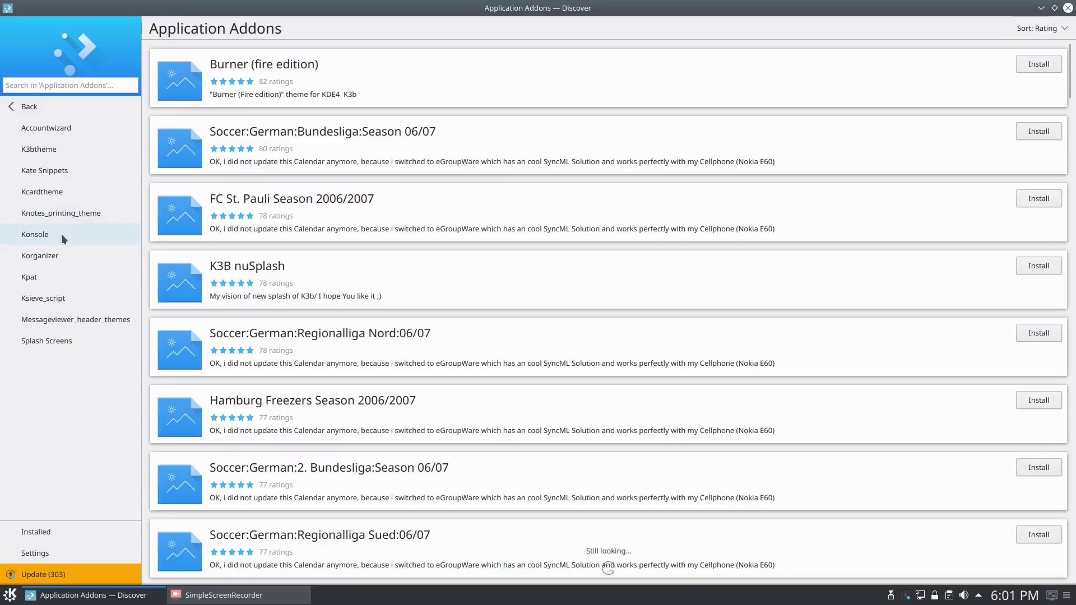
pyautogui.click(61, 234)
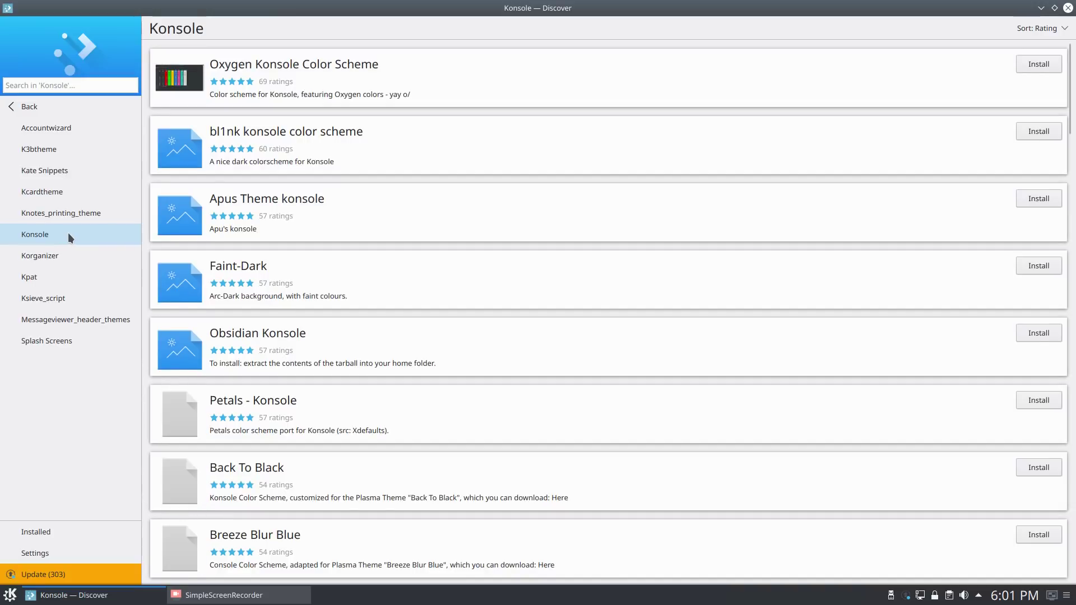
pyautogui.scroll(-3, 373, 207)
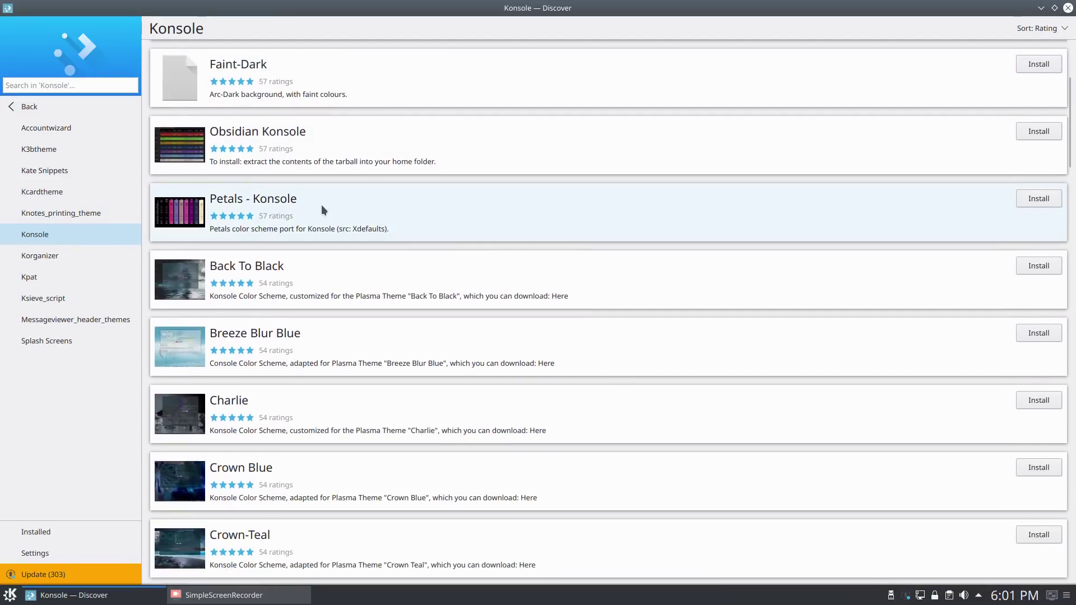
pyautogui.click(36, 106)
pyautogui.click(35, 148)
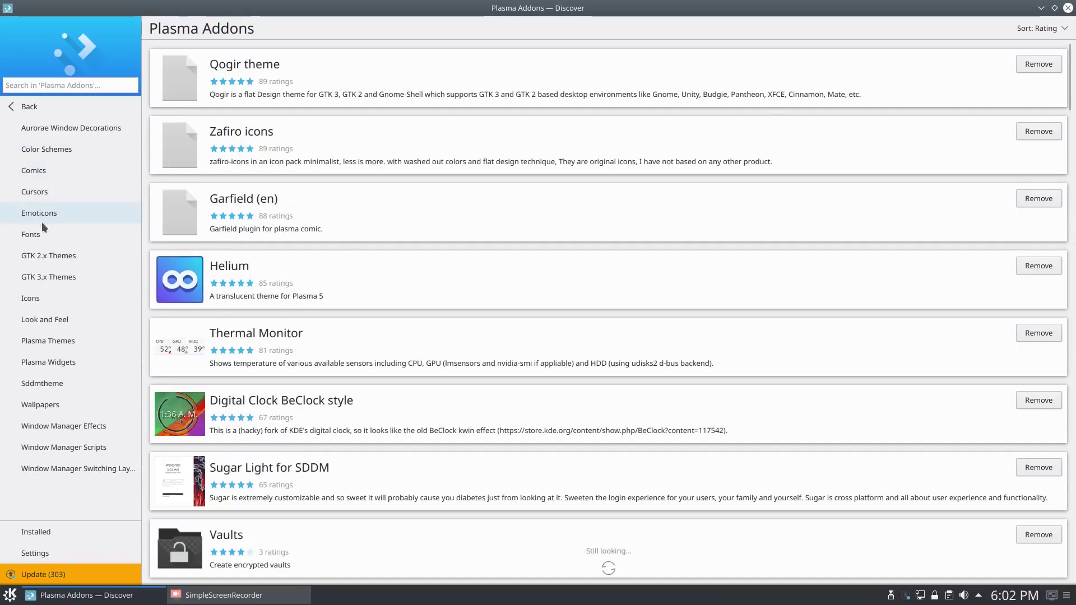
# Preview the Arc KDE Look and Feel package's enlarged screenshot, then list Plasma Themes
pyautogui.click(54, 314)
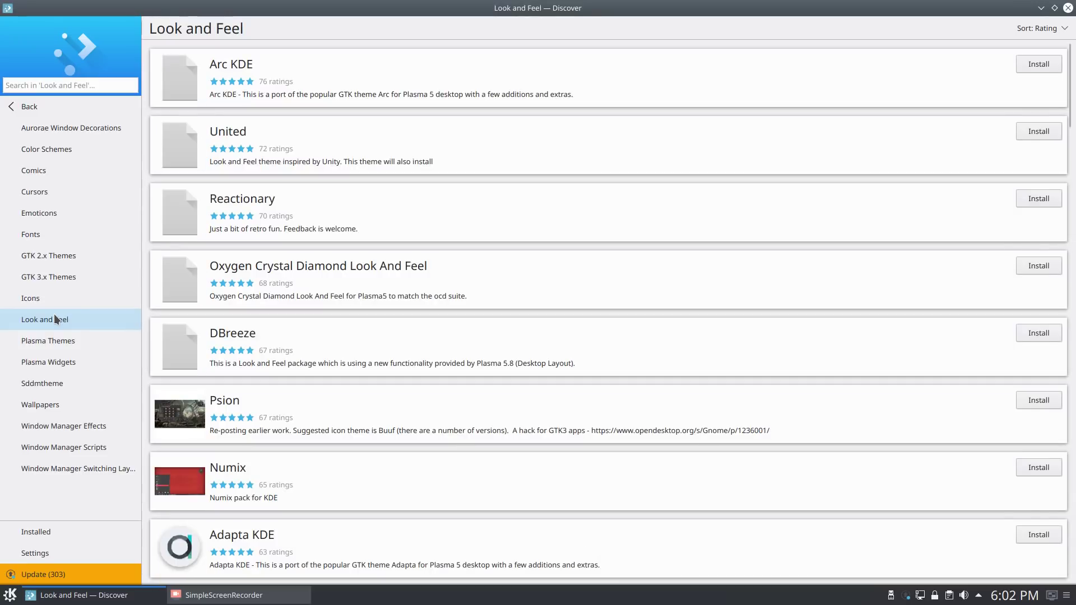
pyautogui.click(518, 87)
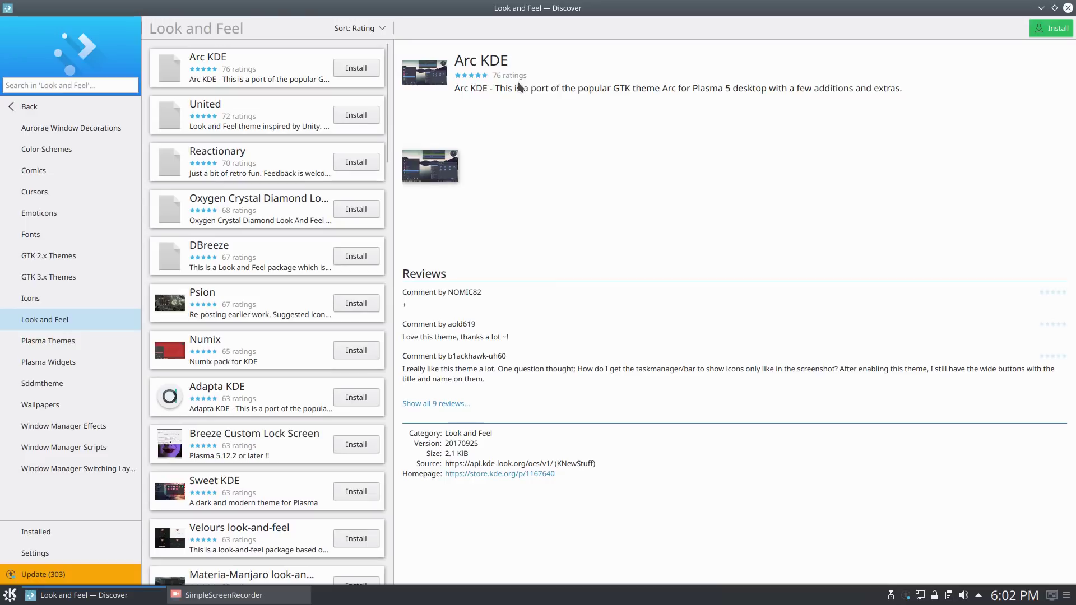
pyautogui.click(446, 160)
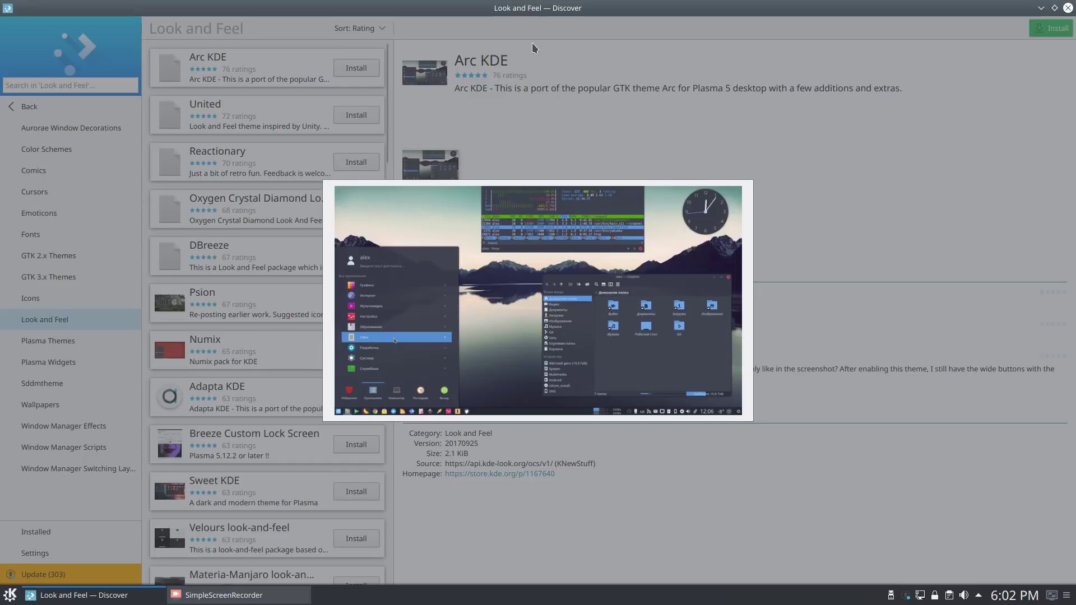
pyautogui.click(530, 63)
pyautogui.click(65, 340)
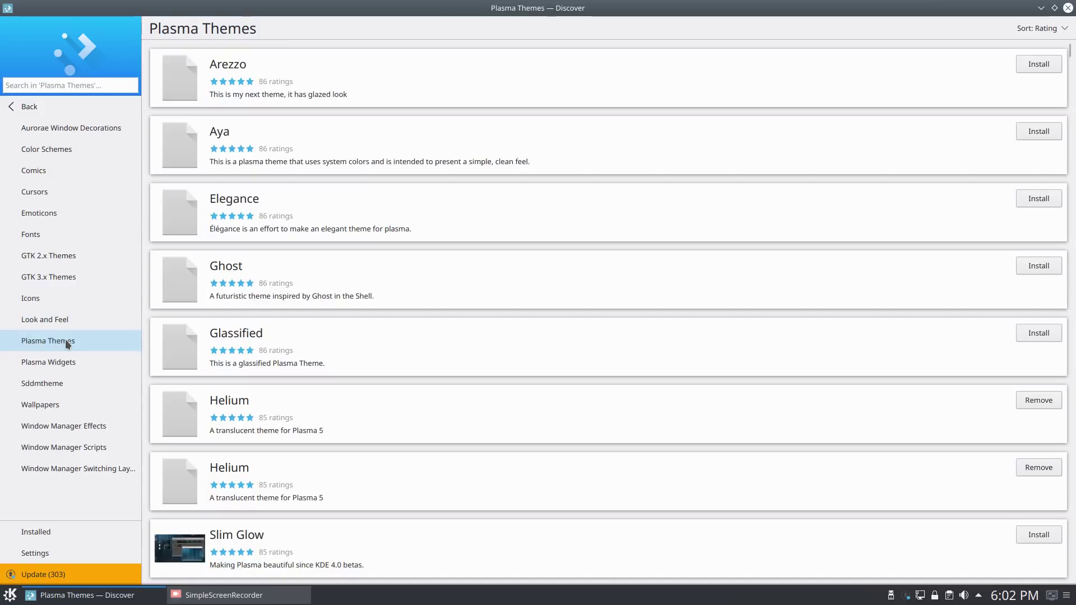
# Check the Glassified theme's details and screenshot, then list Plasma Widgets like Vaults and Calculator
pyautogui.click(229, 342)
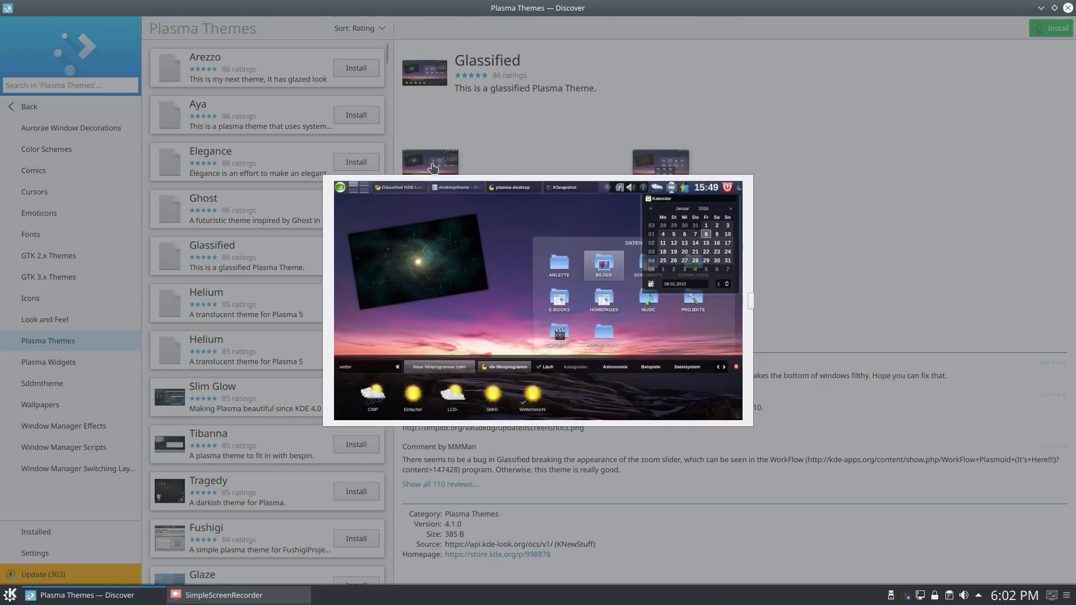
pyautogui.click(731, 111)
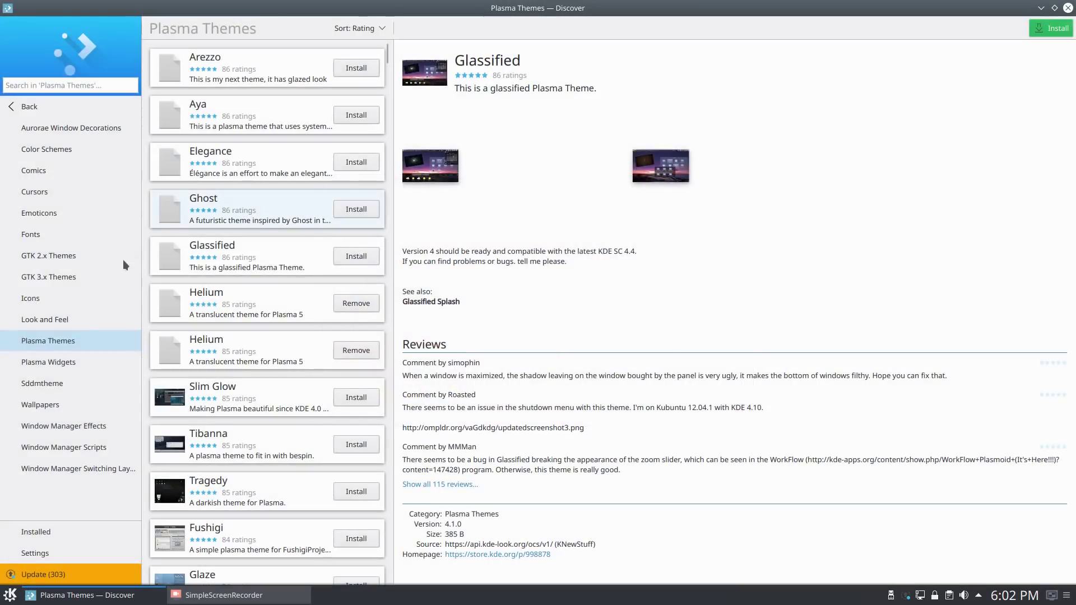
pyautogui.click(67, 362)
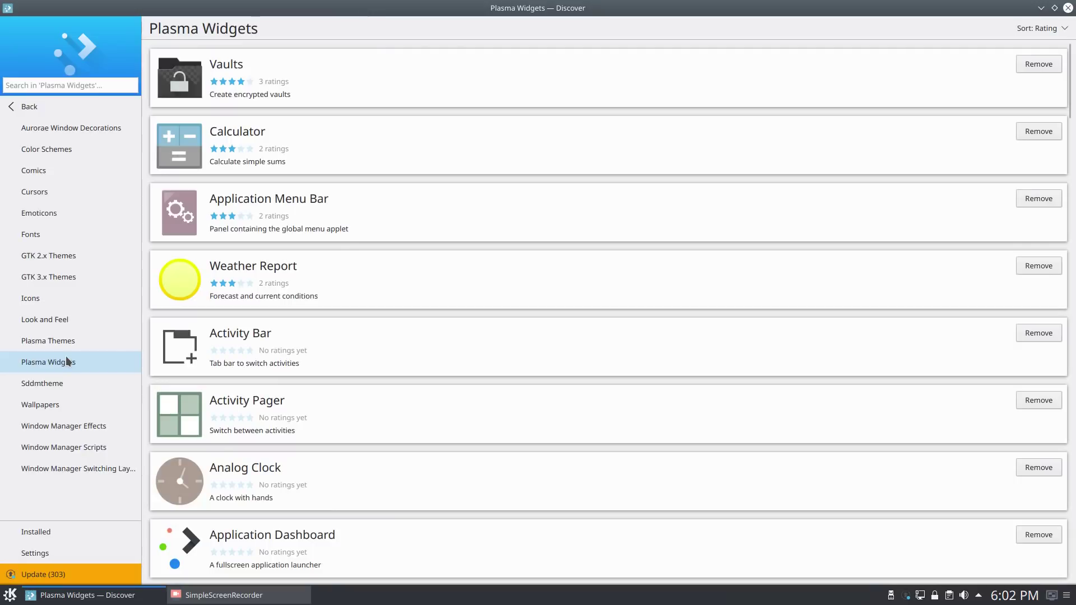